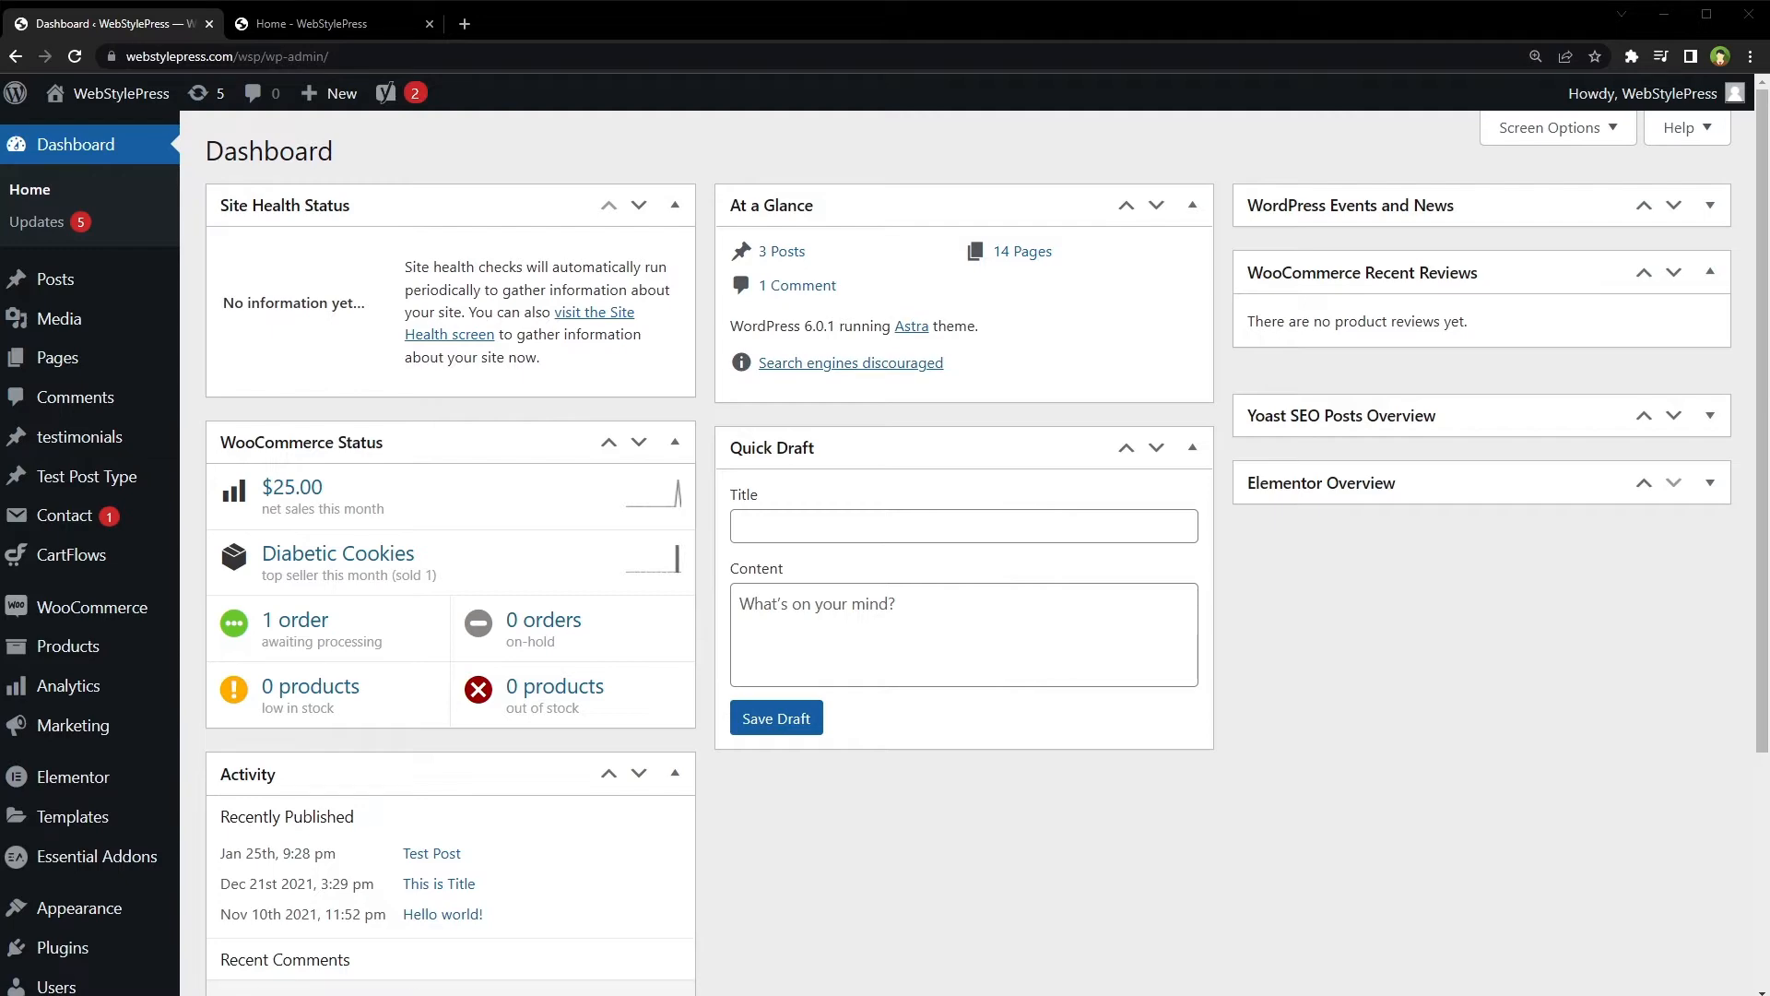
Search the WordPress plugin directory for "automator".
scroll(1015, 672, down, 4)
mouse_move(163, 650)
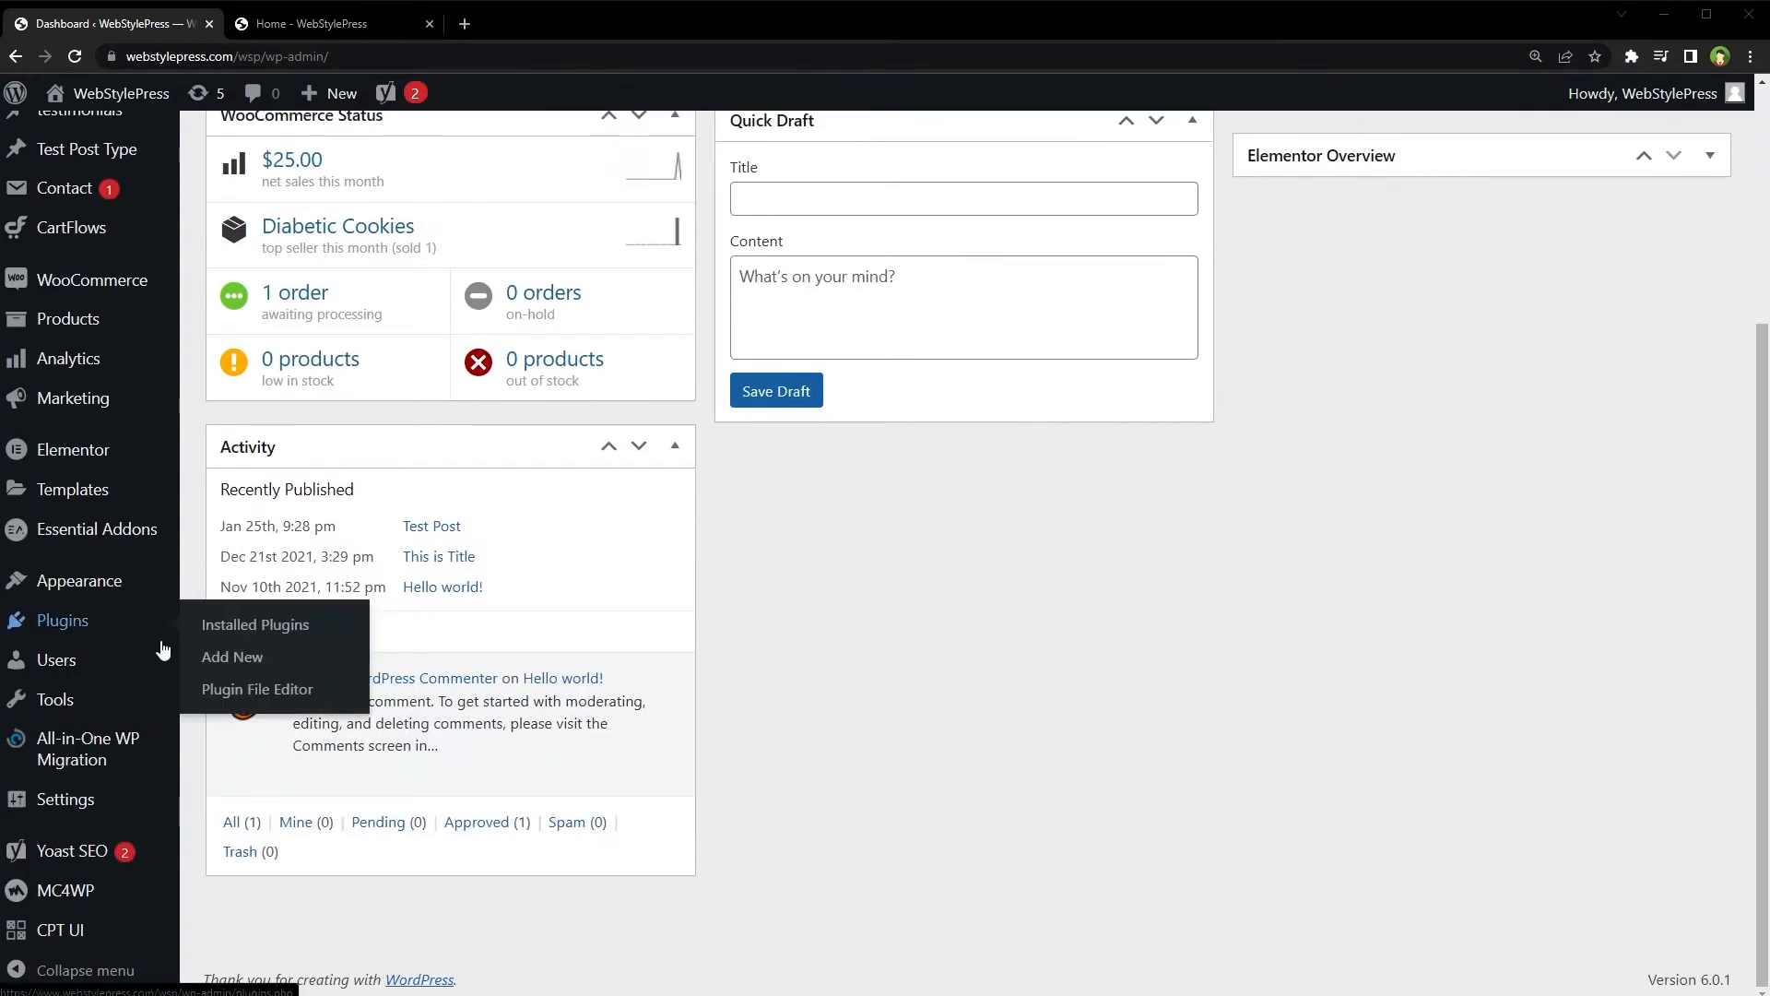
click(233, 657)
click(1520, 222)
text(automator)
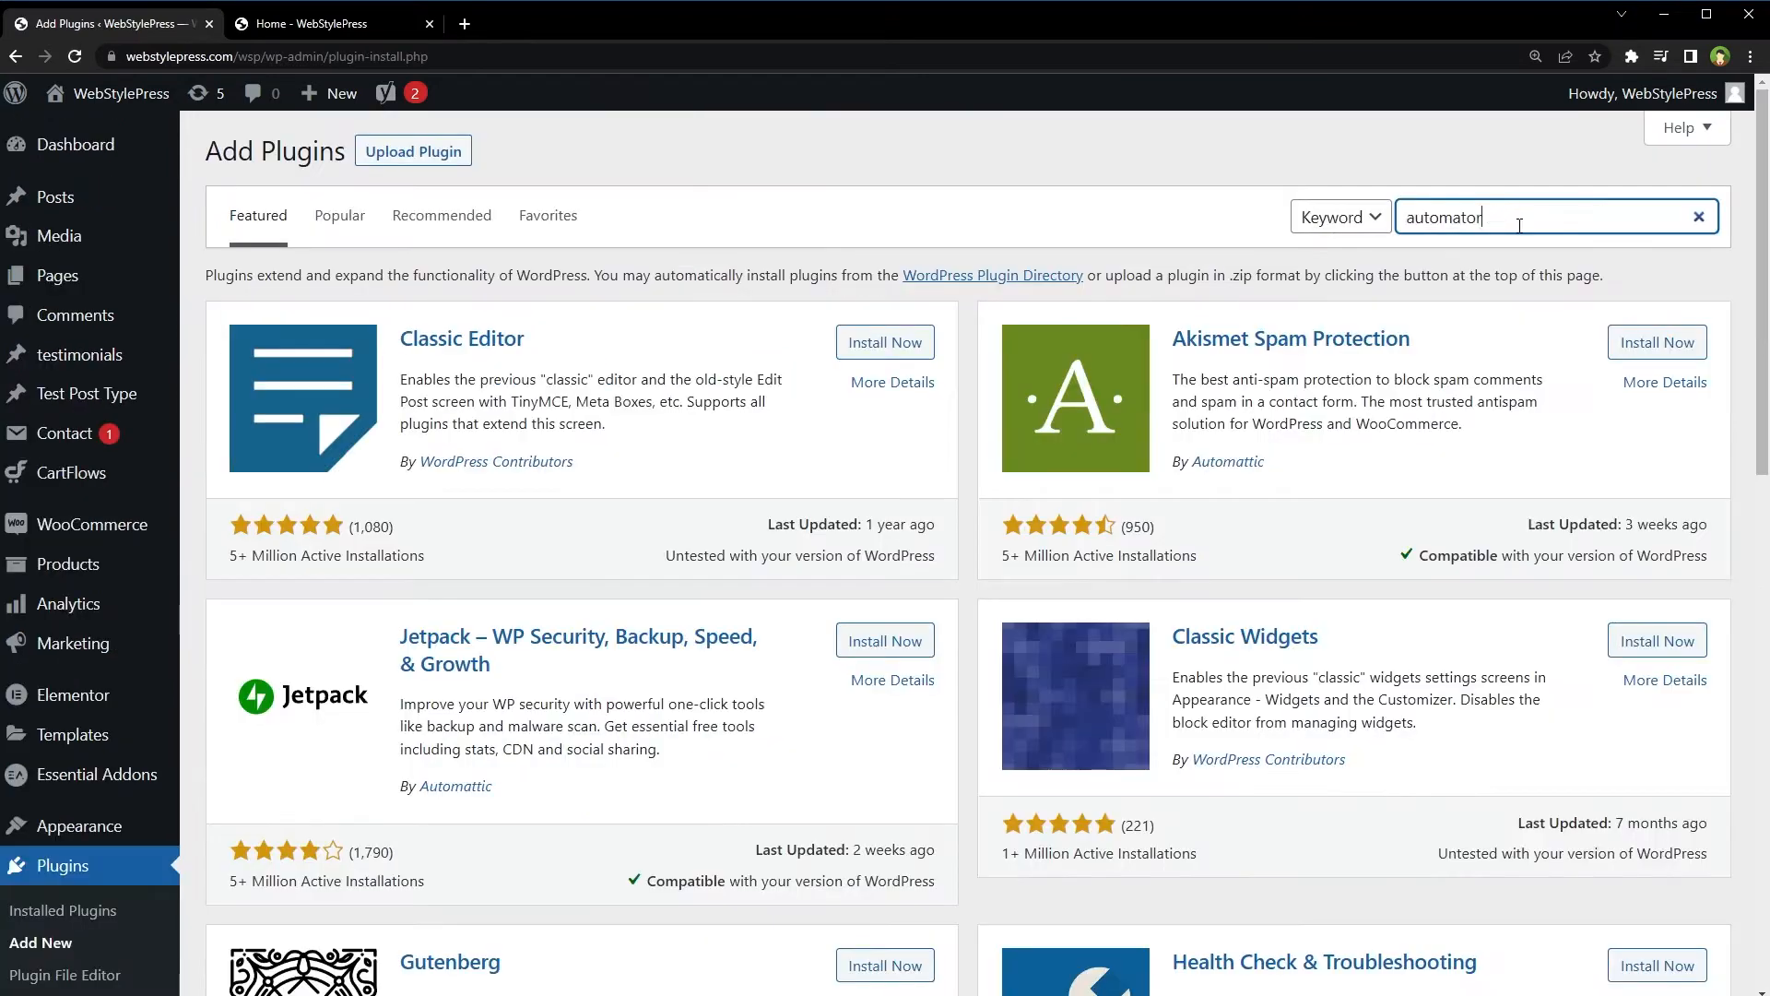
drag(1520, 225, 1399, 224)
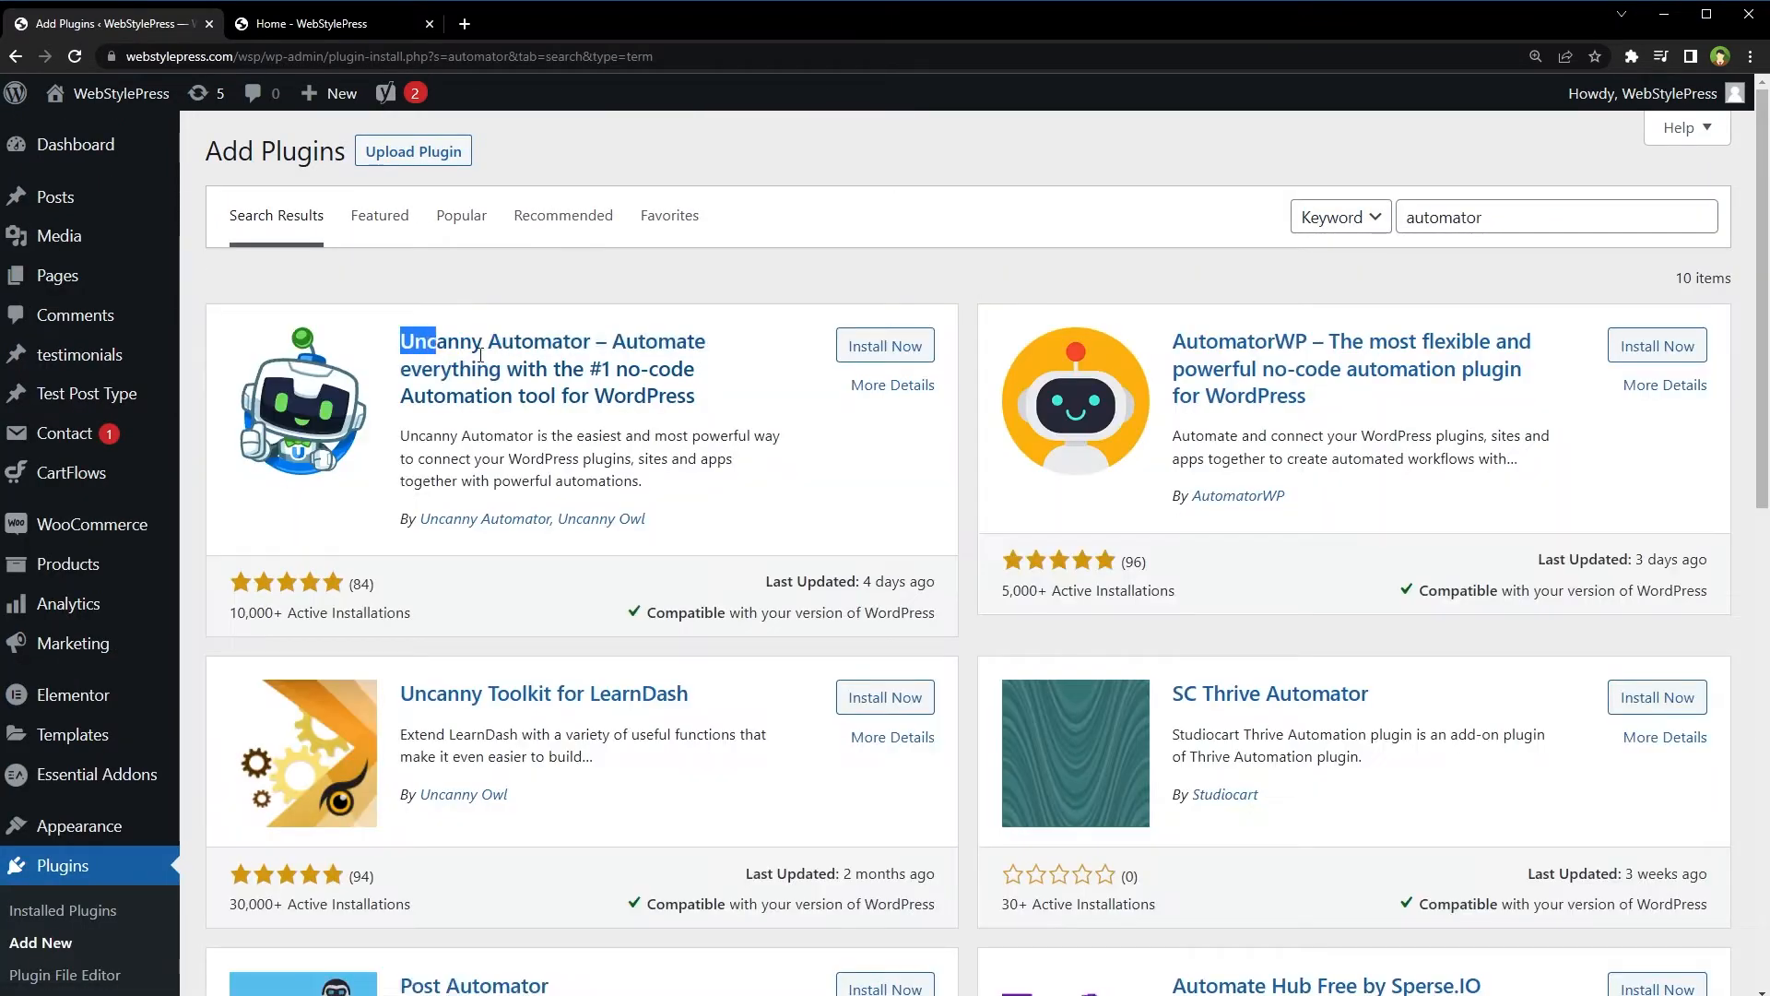
Install the Uncanny Automator no-code automation plugin from the search results and activate it.
drag(402, 341, 735, 407)
click(886, 346)
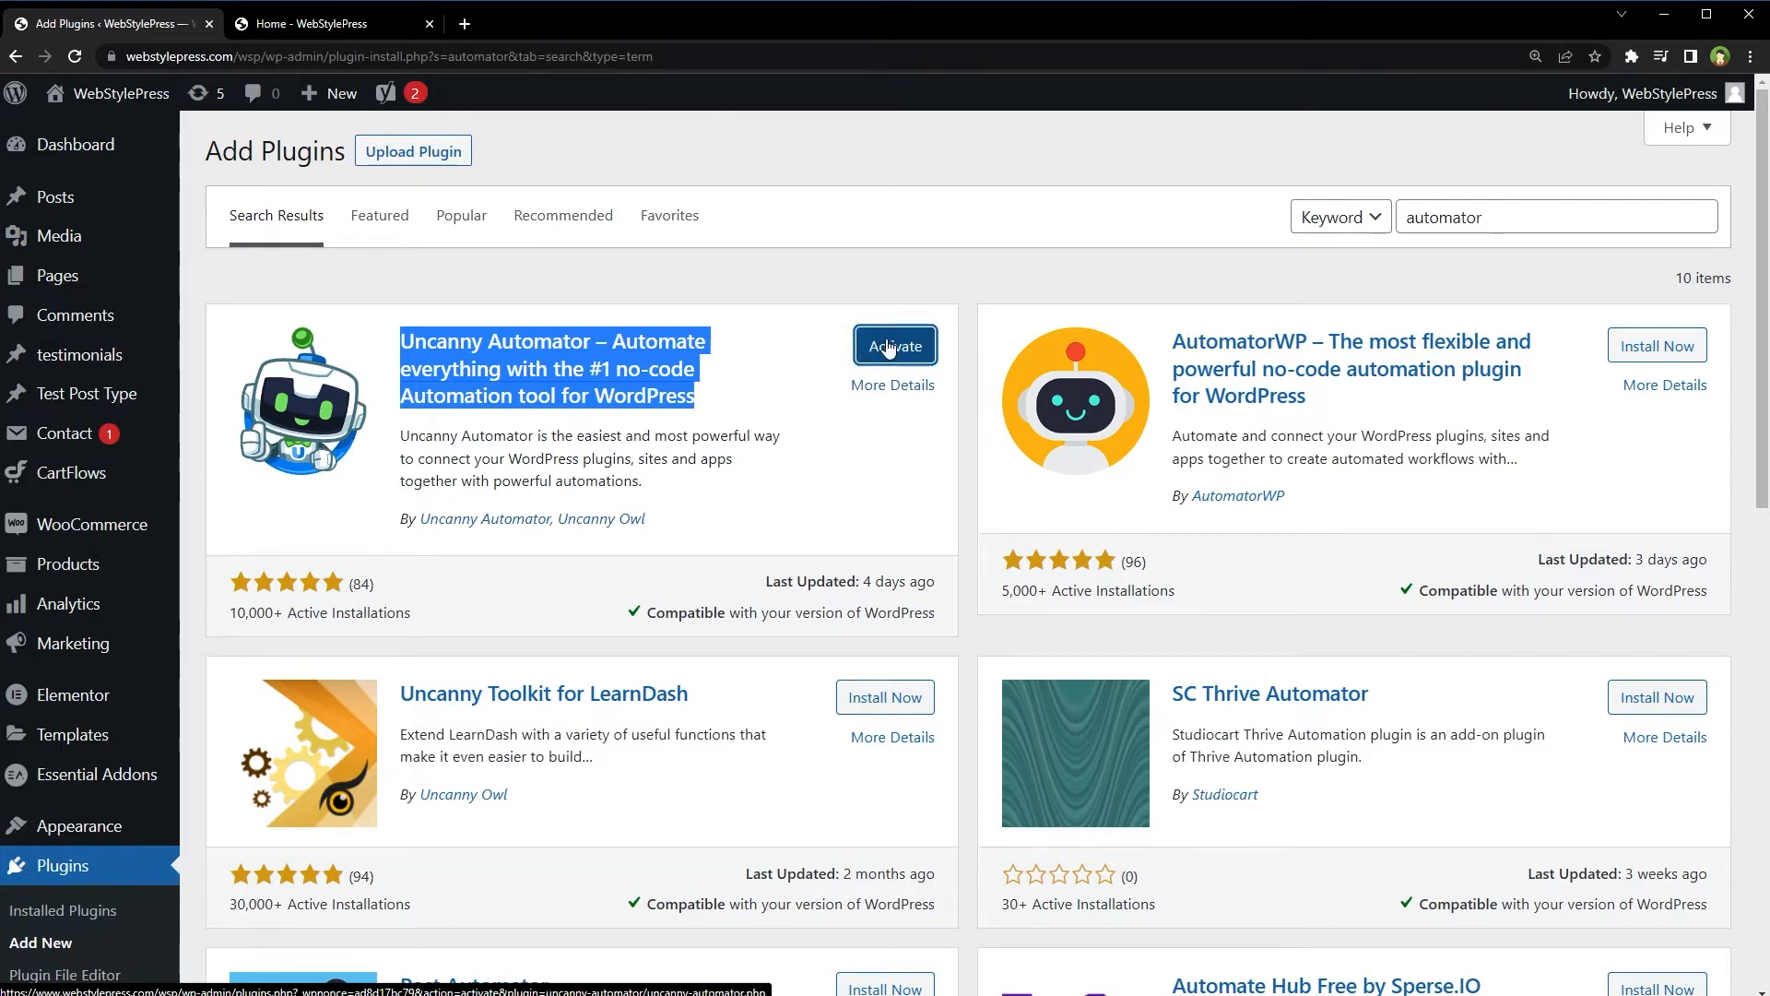
click(888, 348)
Check the Pro plugin download and the license entry in the Uncanny Automator website account, and close the site.
mouse_move(79, 472)
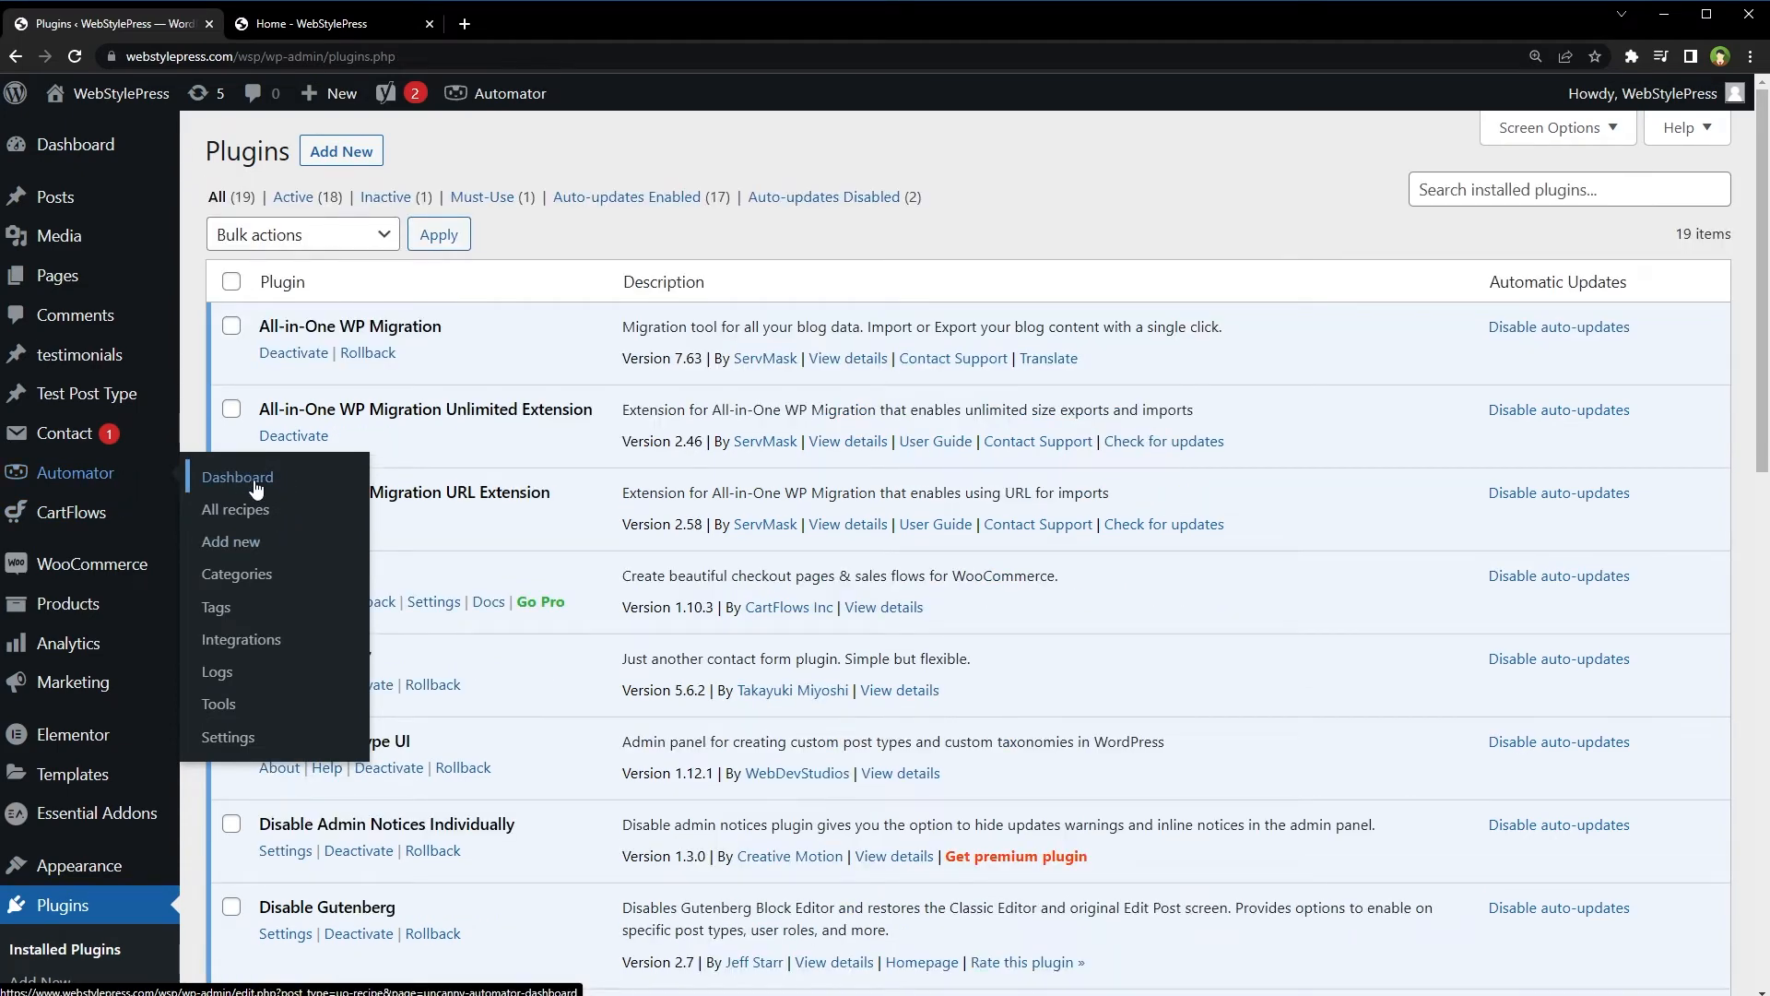
click(253, 489)
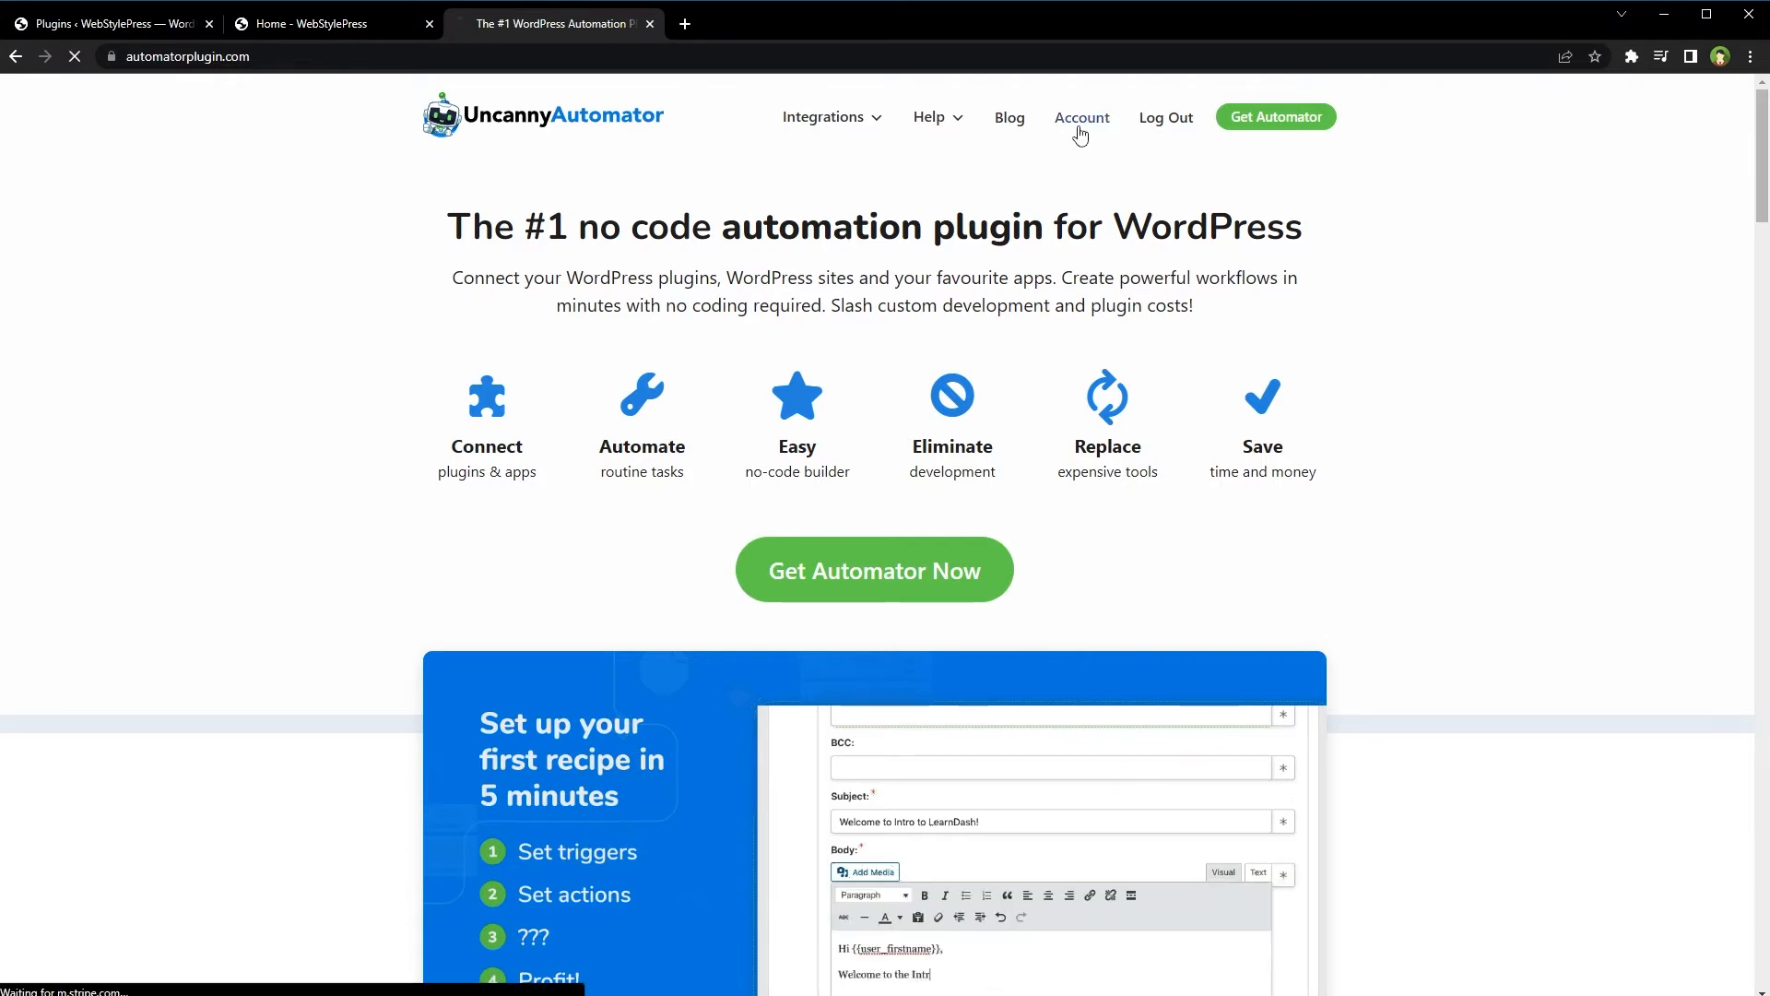
click(1068, 129)
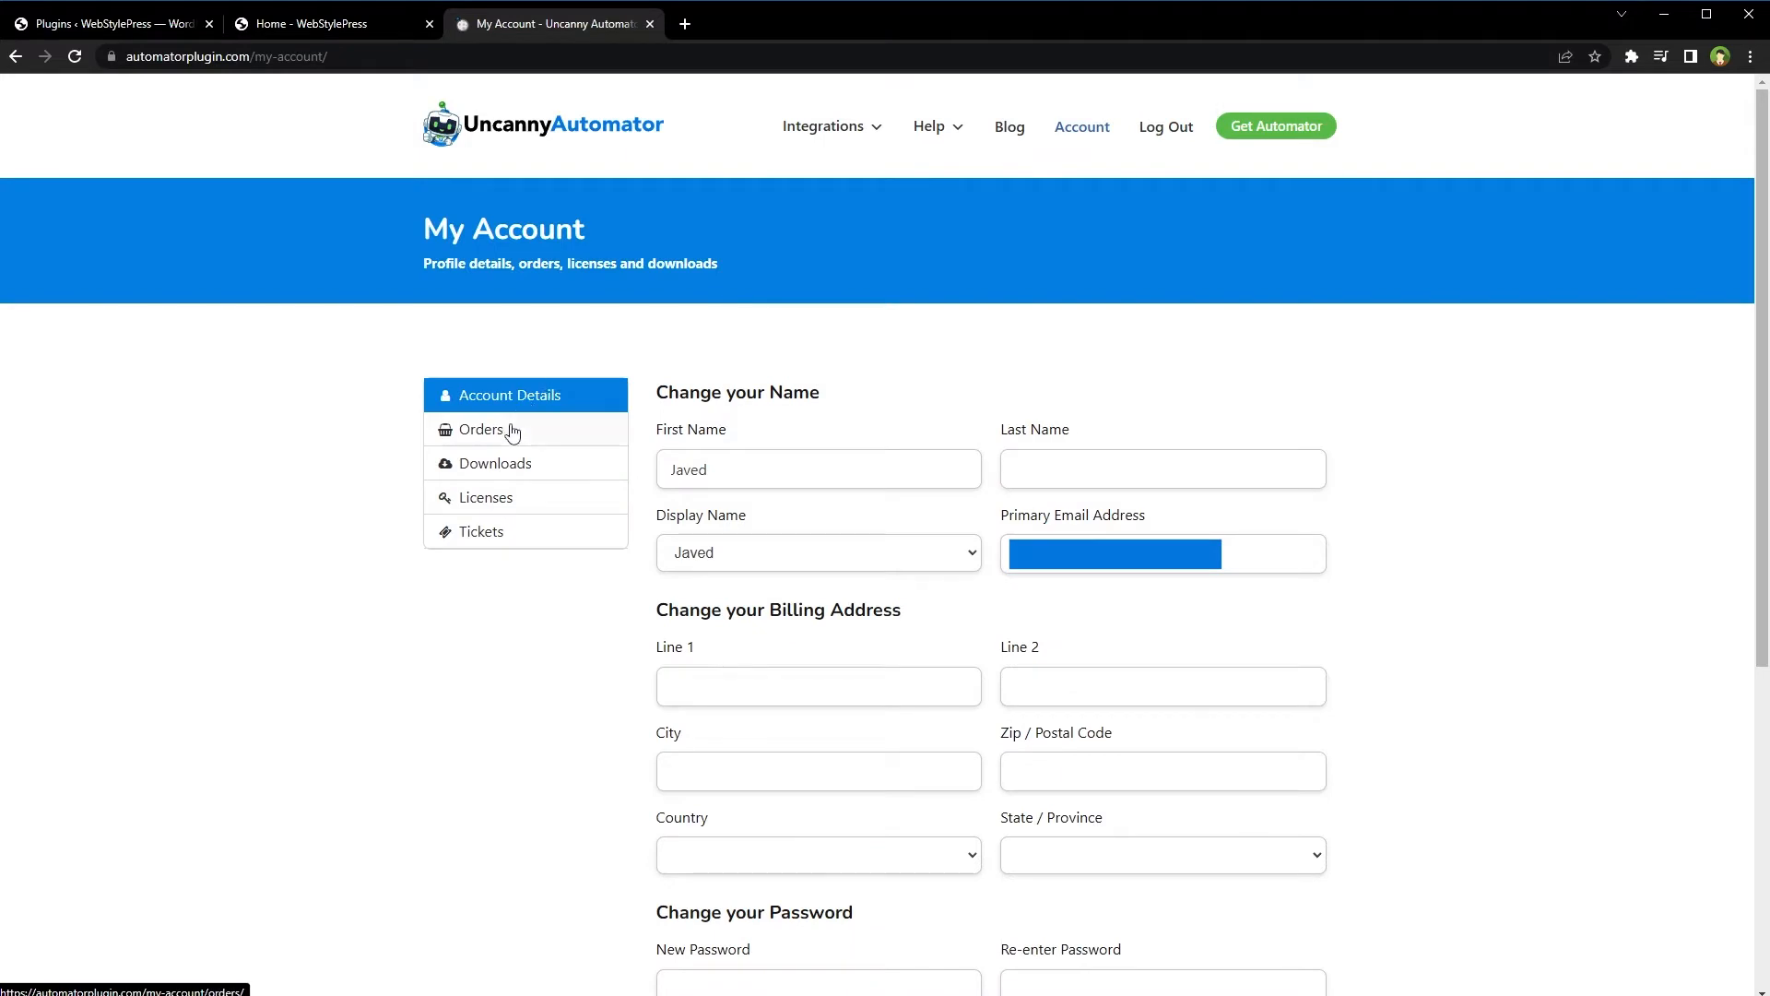
click(577, 468)
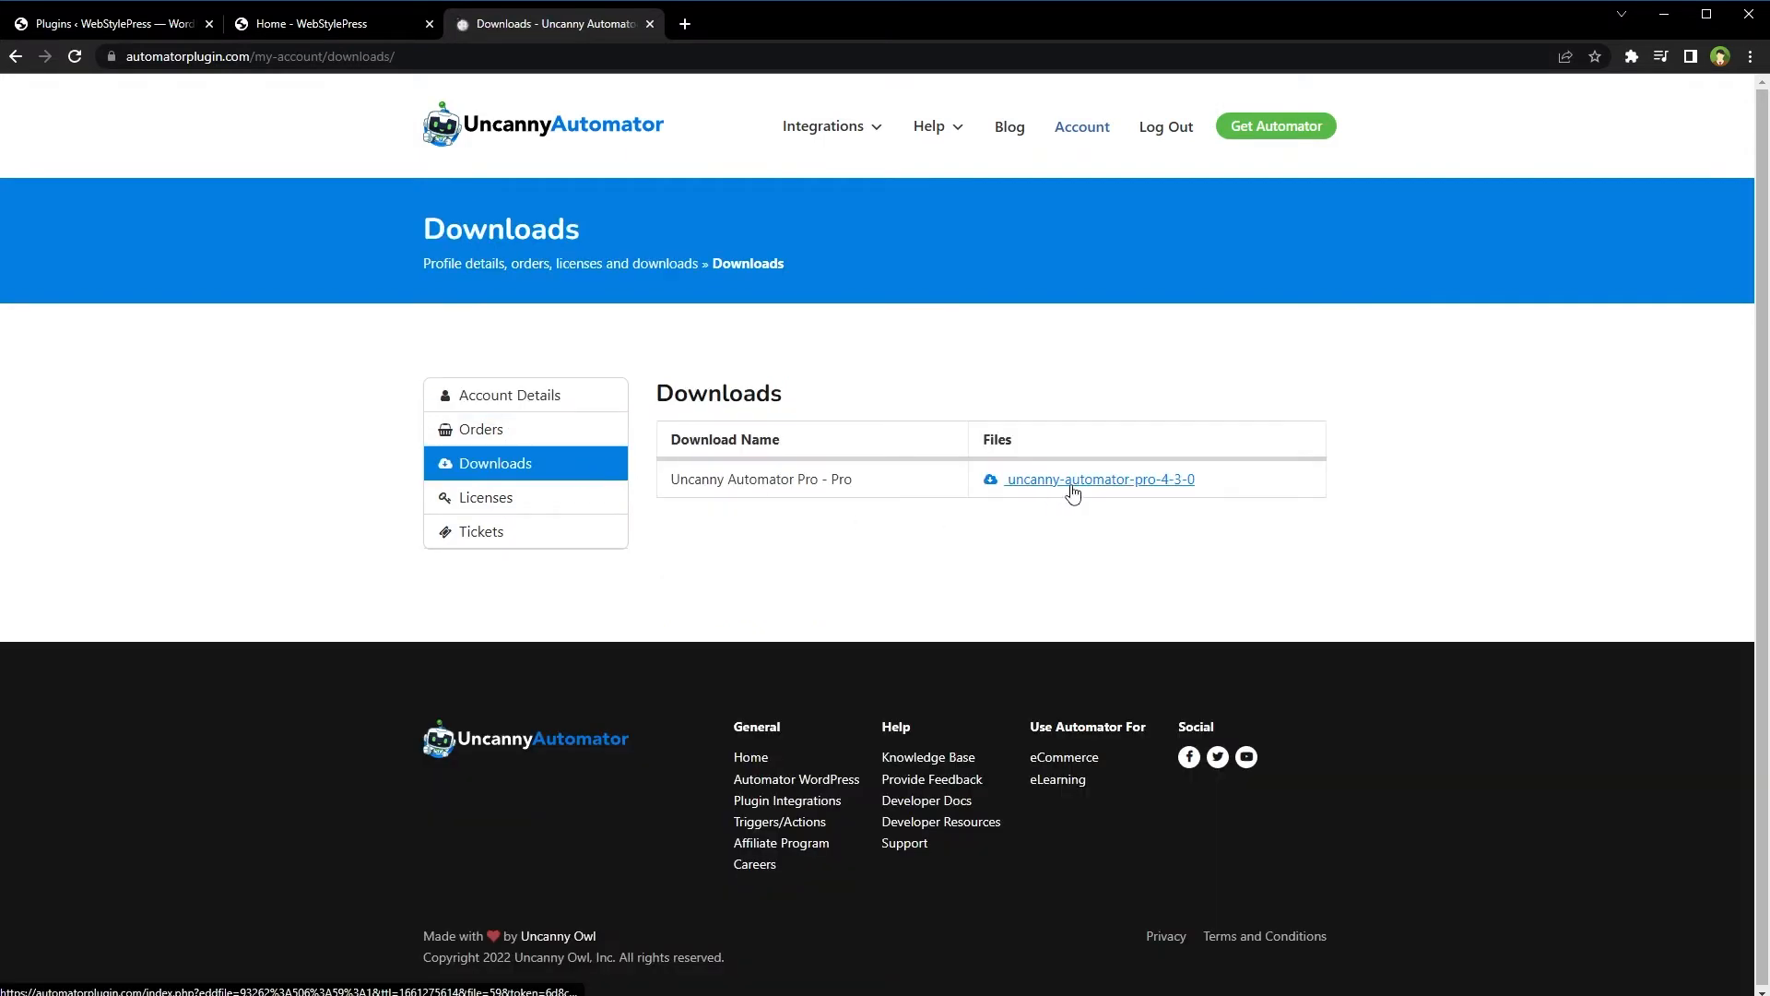
click(517, 503)
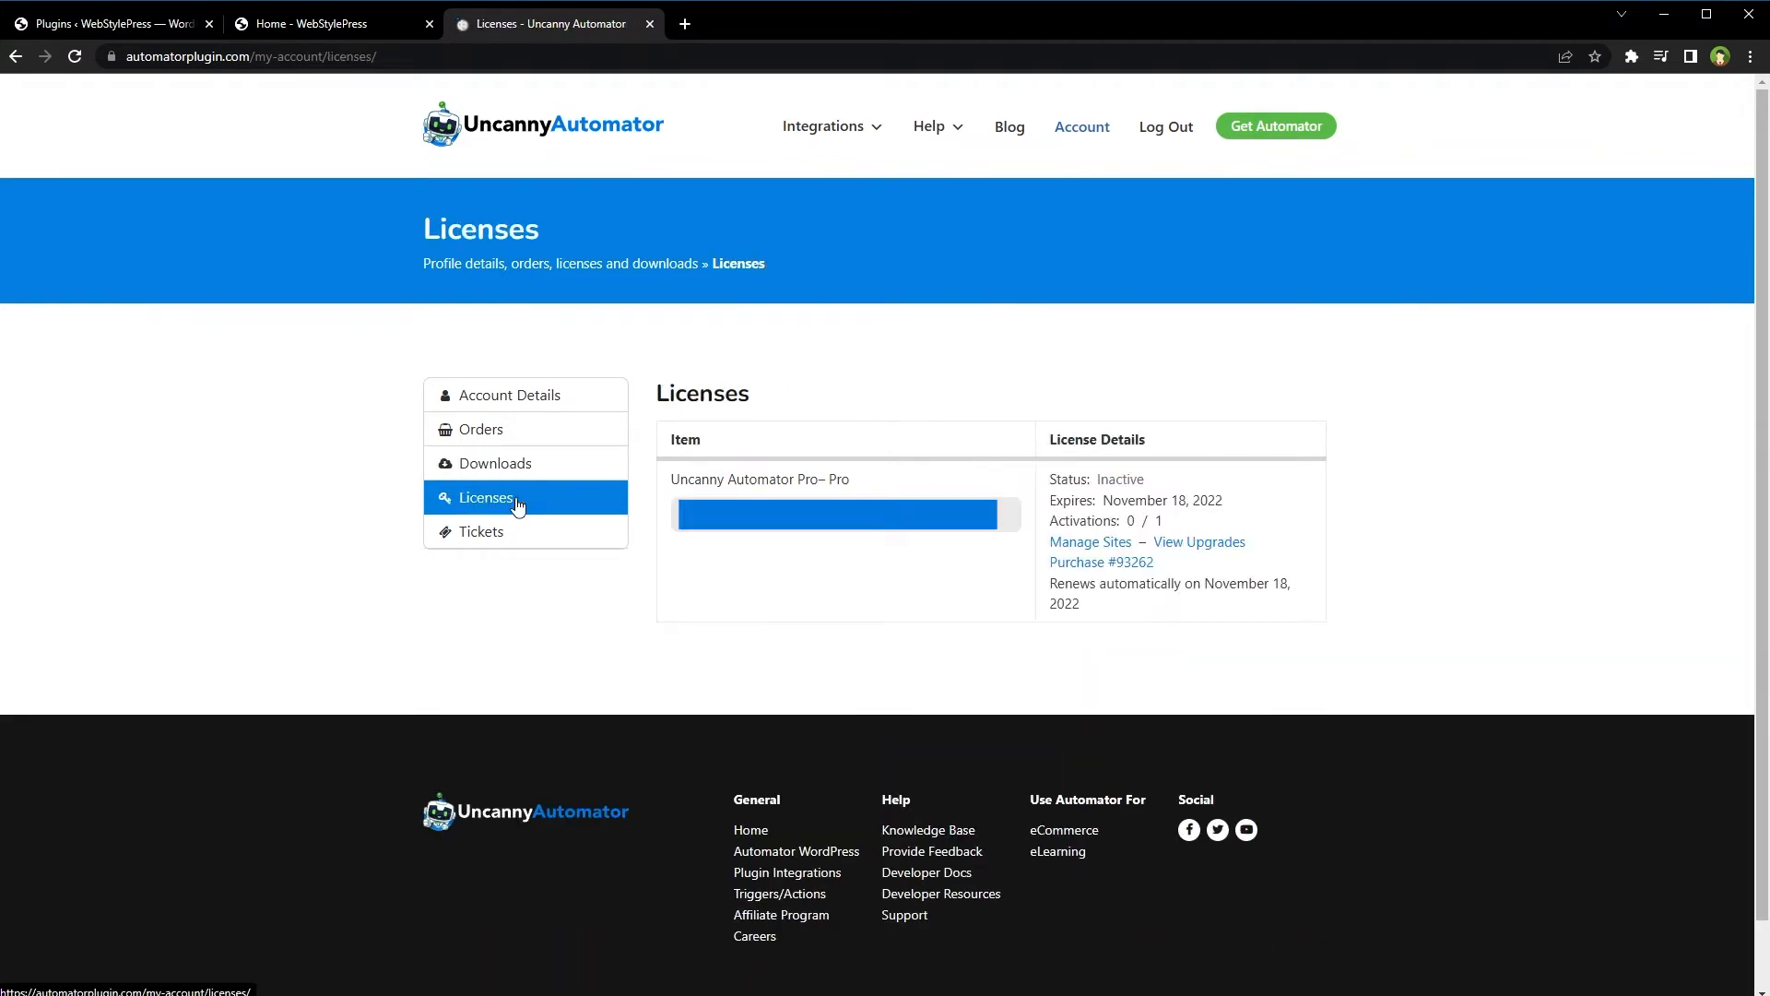
click(649, 26)
Install Uncanny Automator Pro by uploading uncanny-automator-pro-4-3-0.zip and activate the plugin.
click(357, 154)
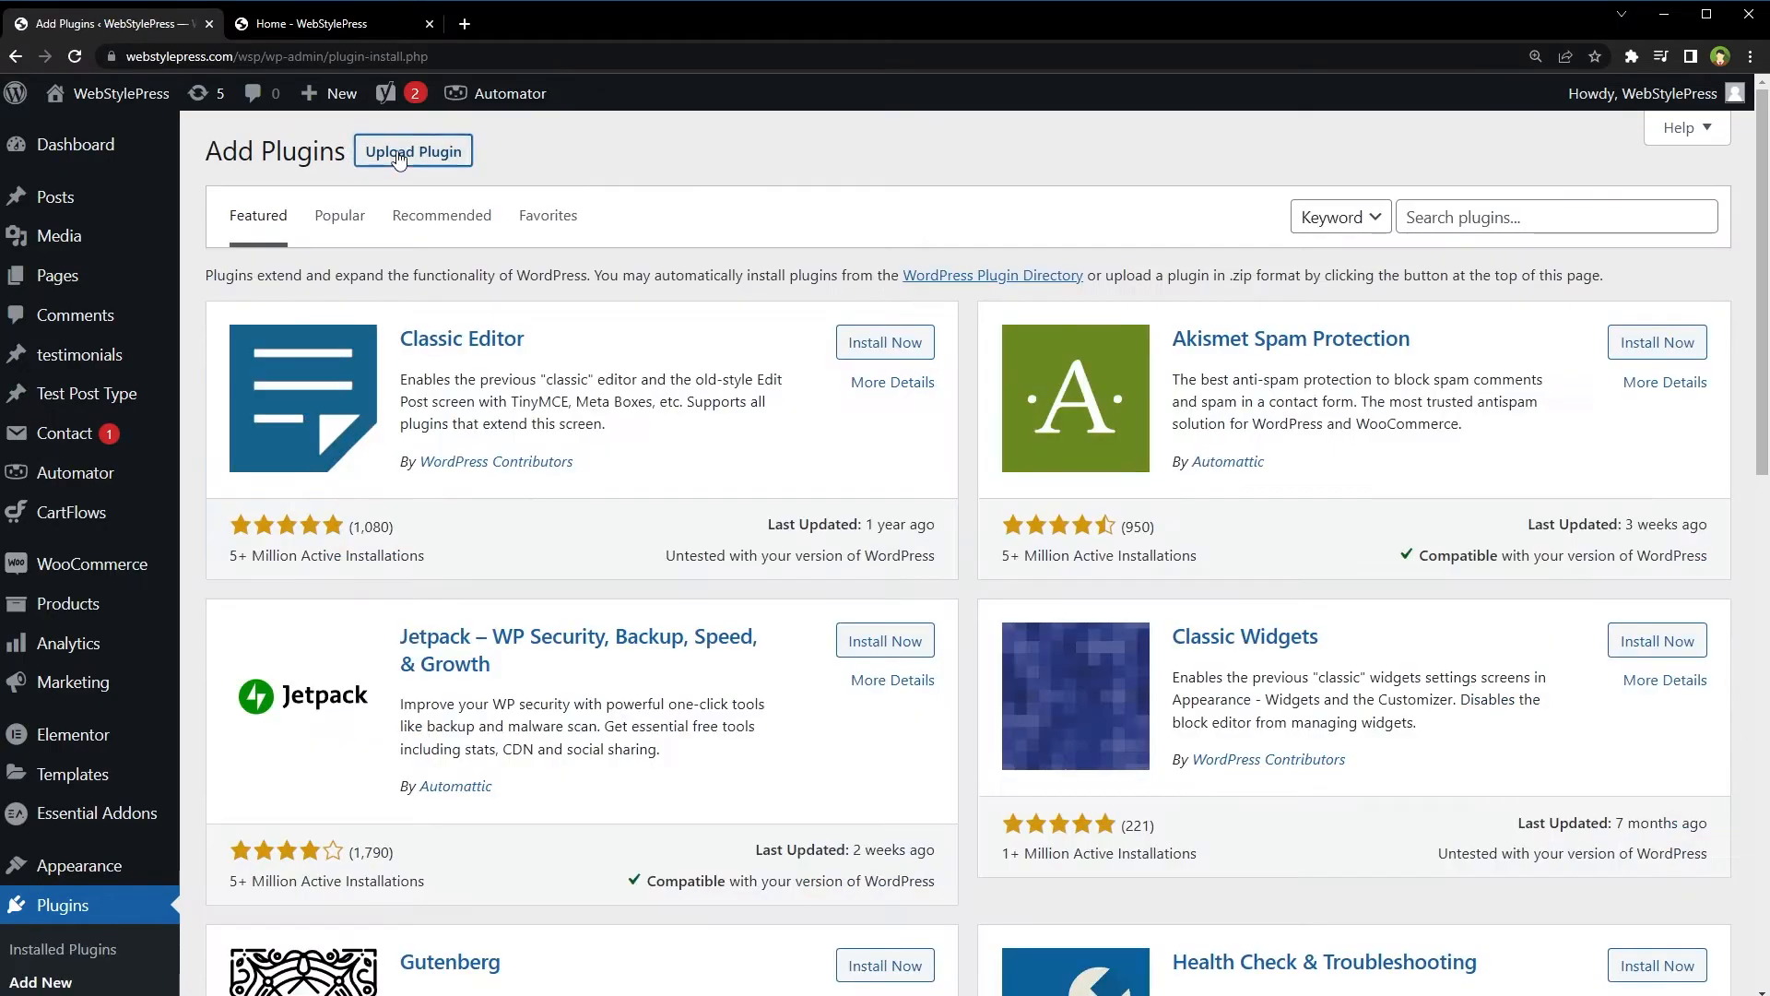
click(362, 152)
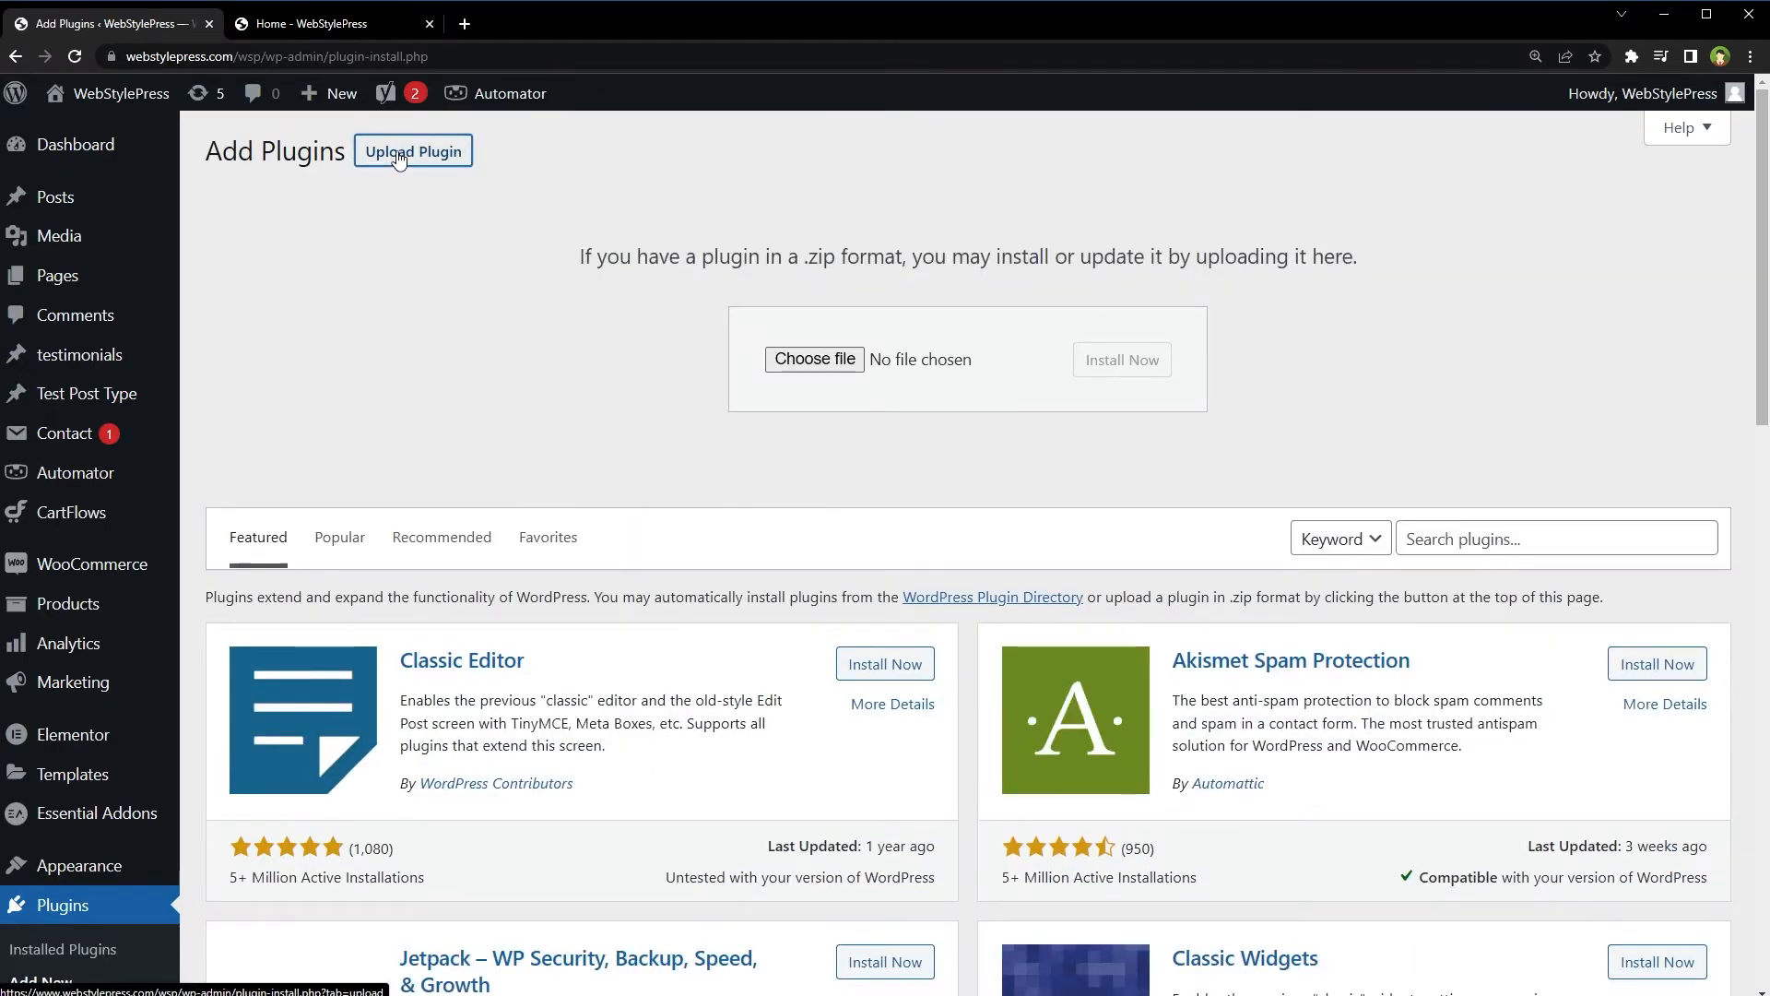
click(815, 360)
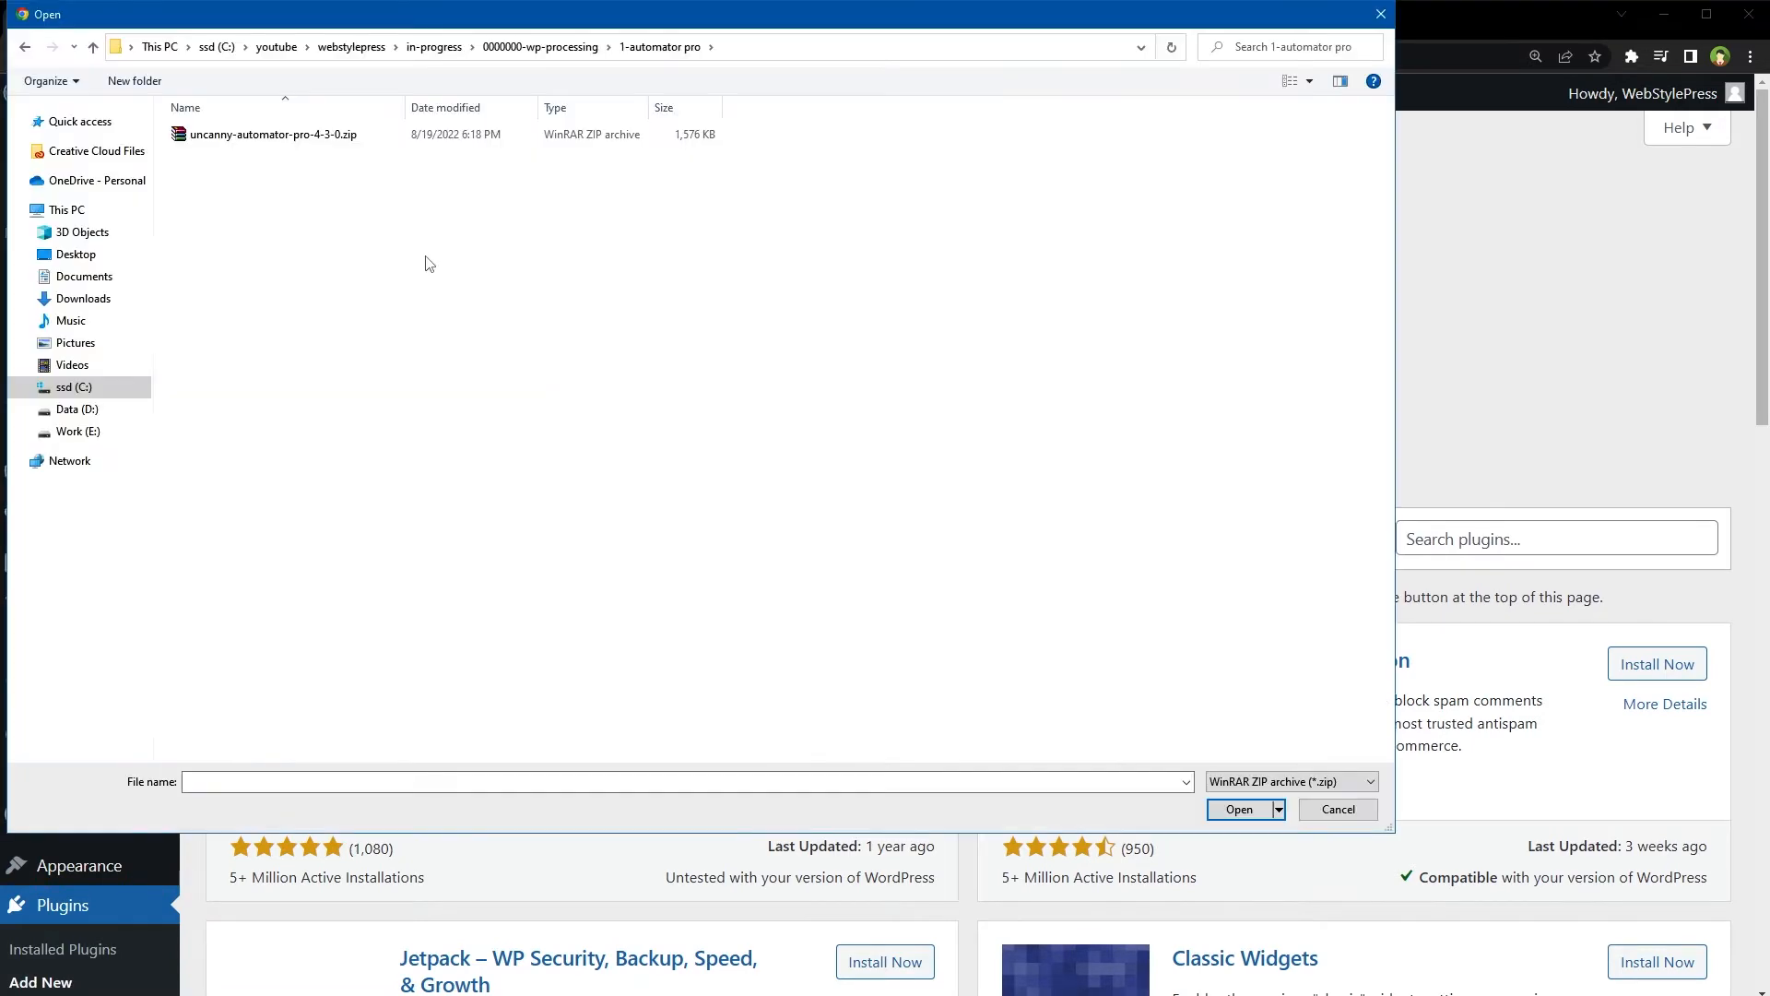
click(330, 138)
click(1231, 813)
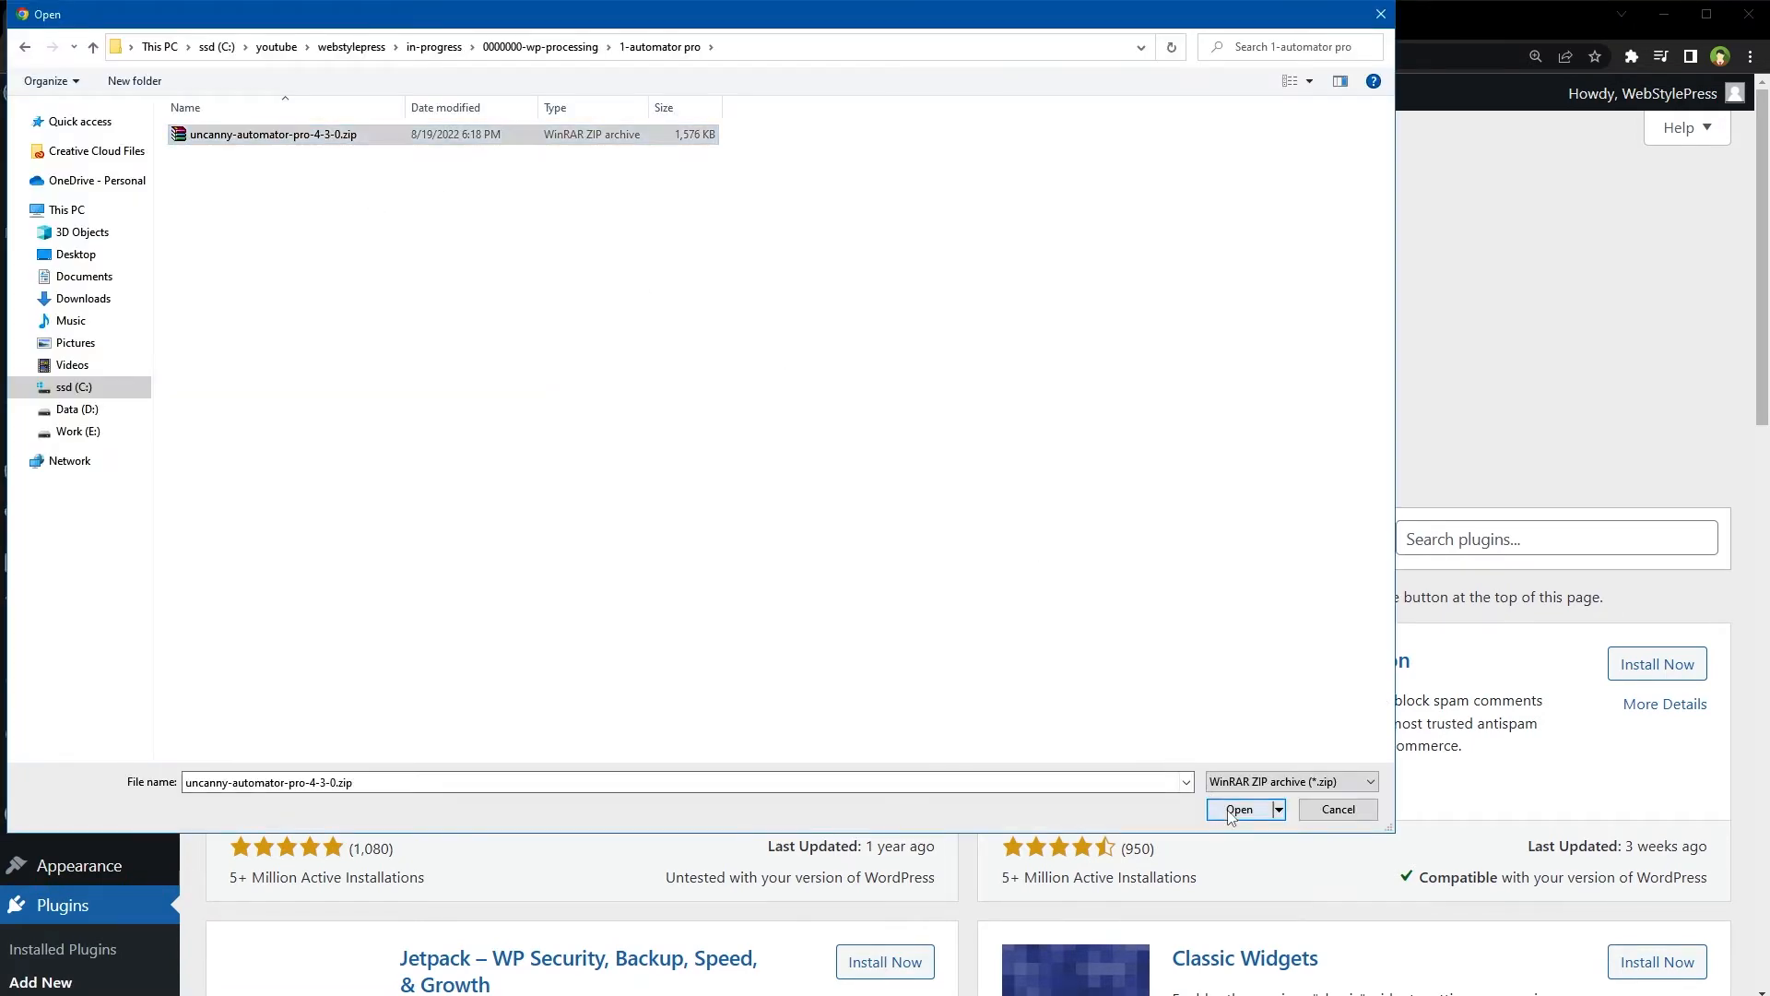
click(1125, 361)
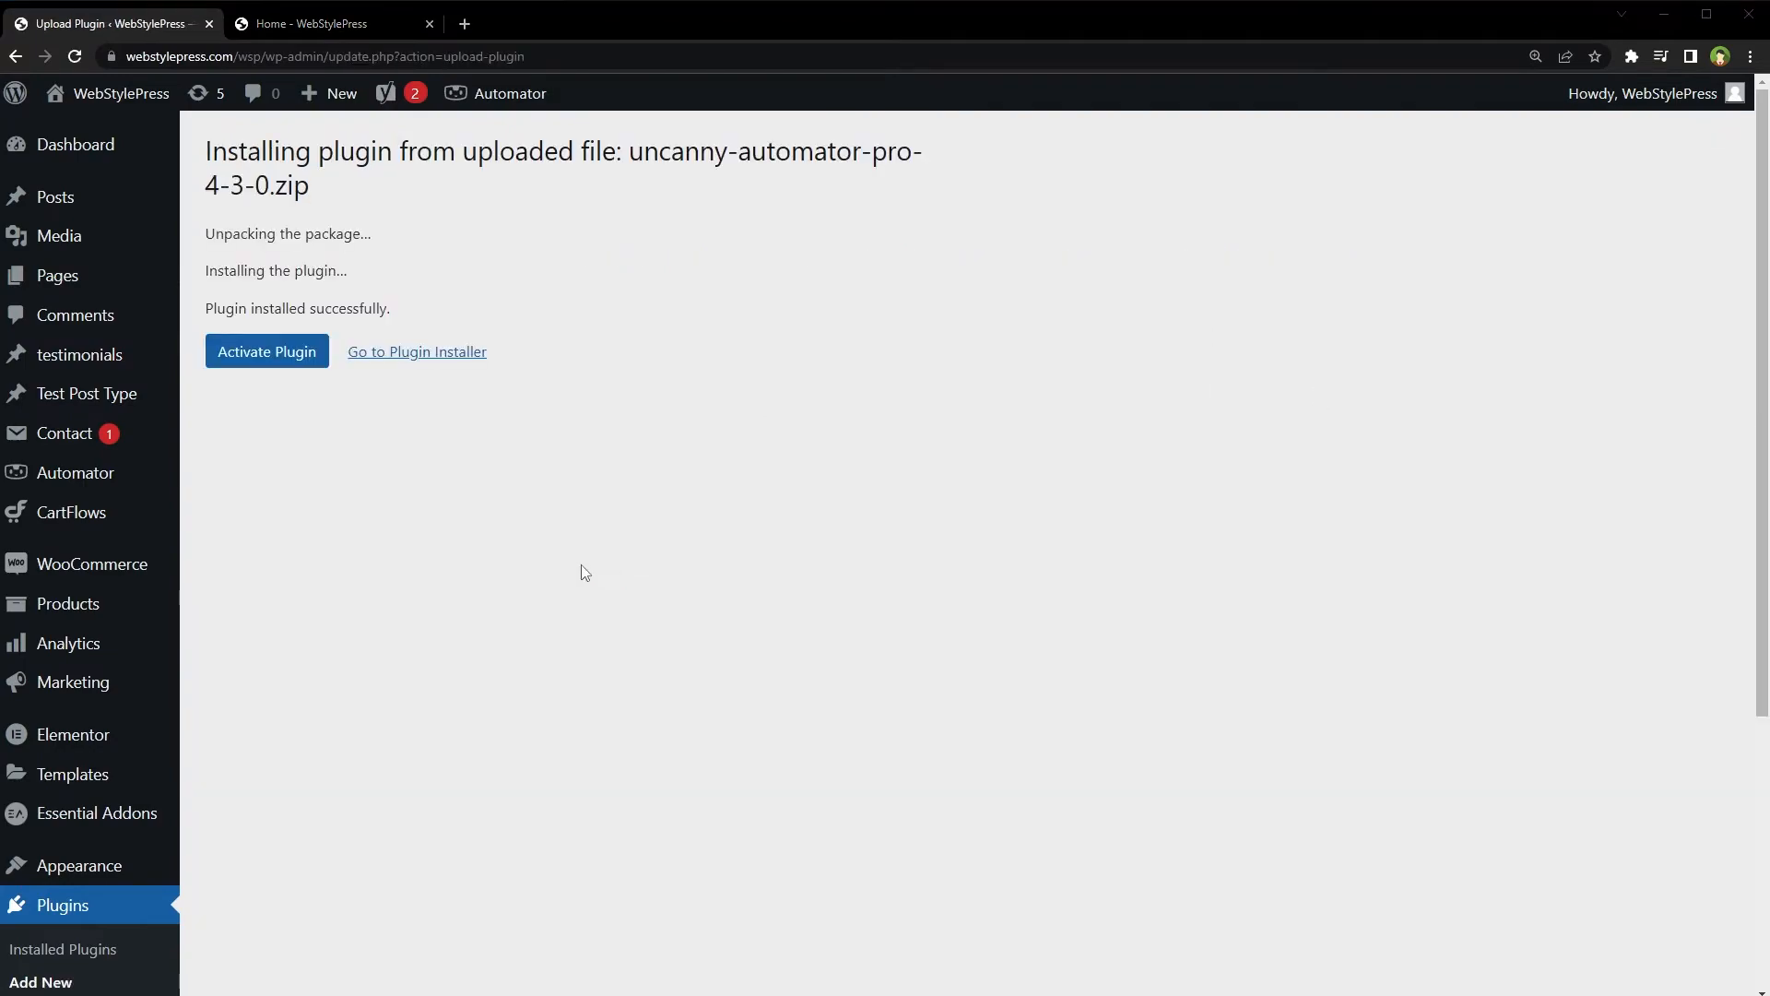
click(268, 365)
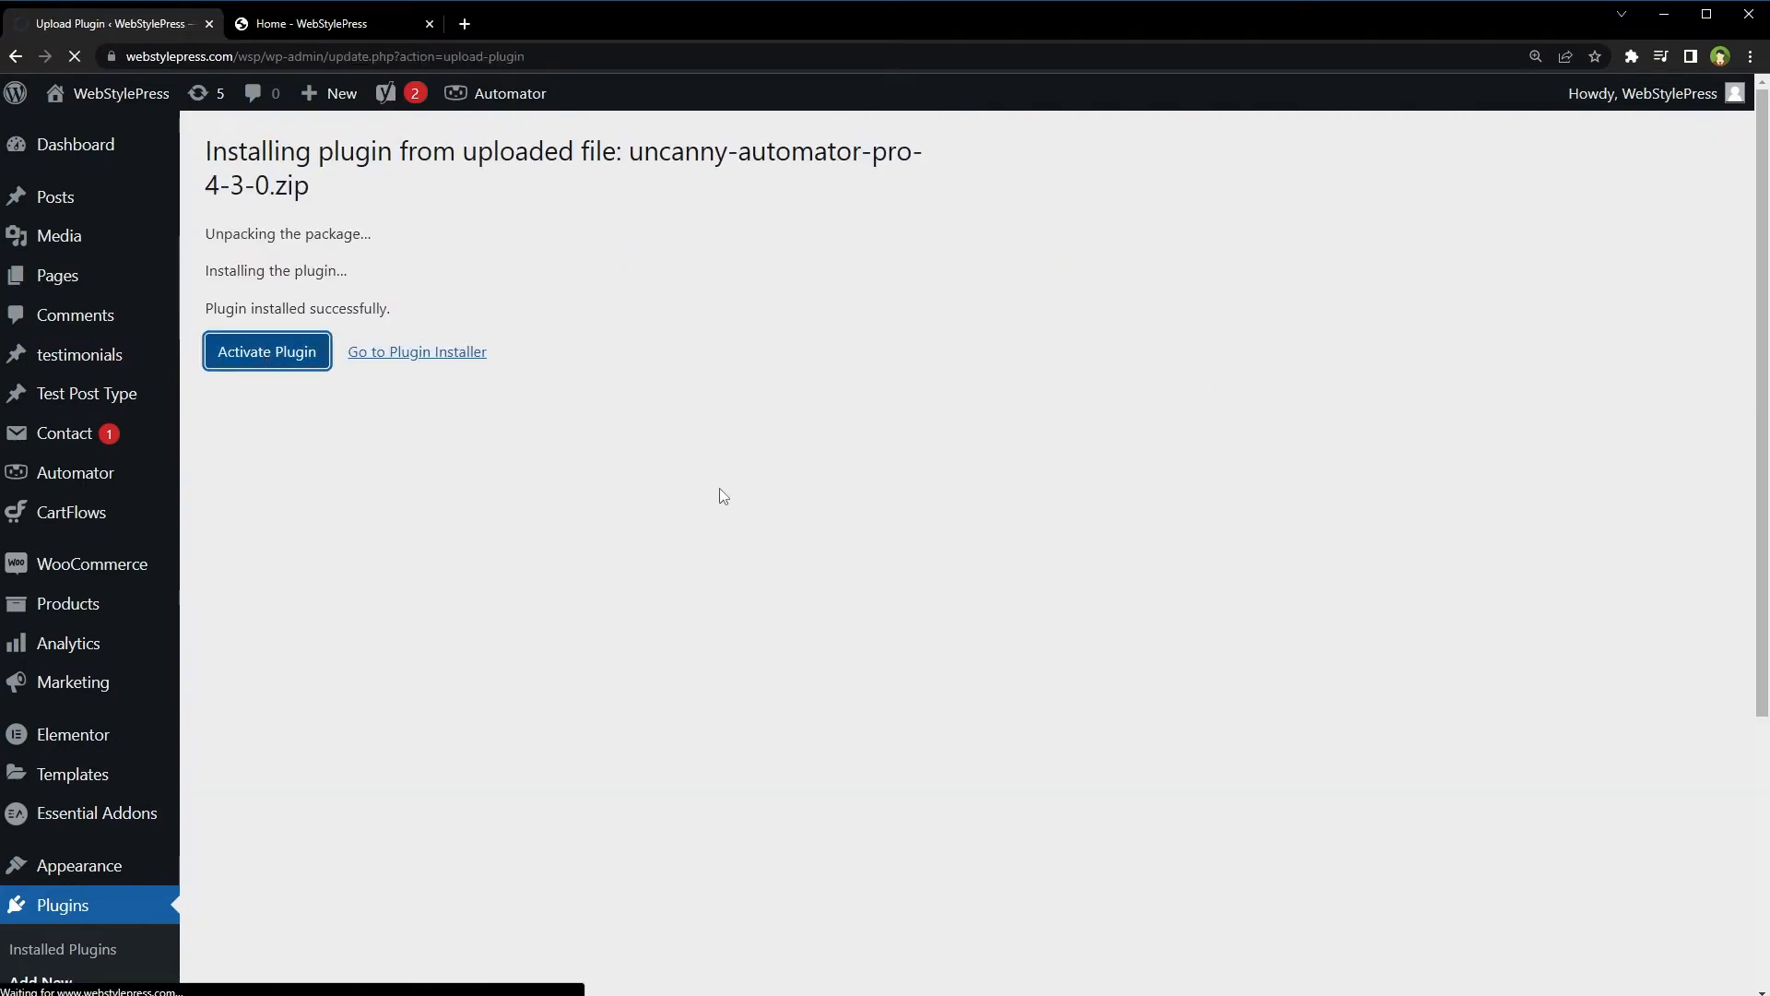
Open the license settings from the Uncanny Automator Pro plugin entry and activate the license with the Pro license key.
scroll(722, 496, down, 15)
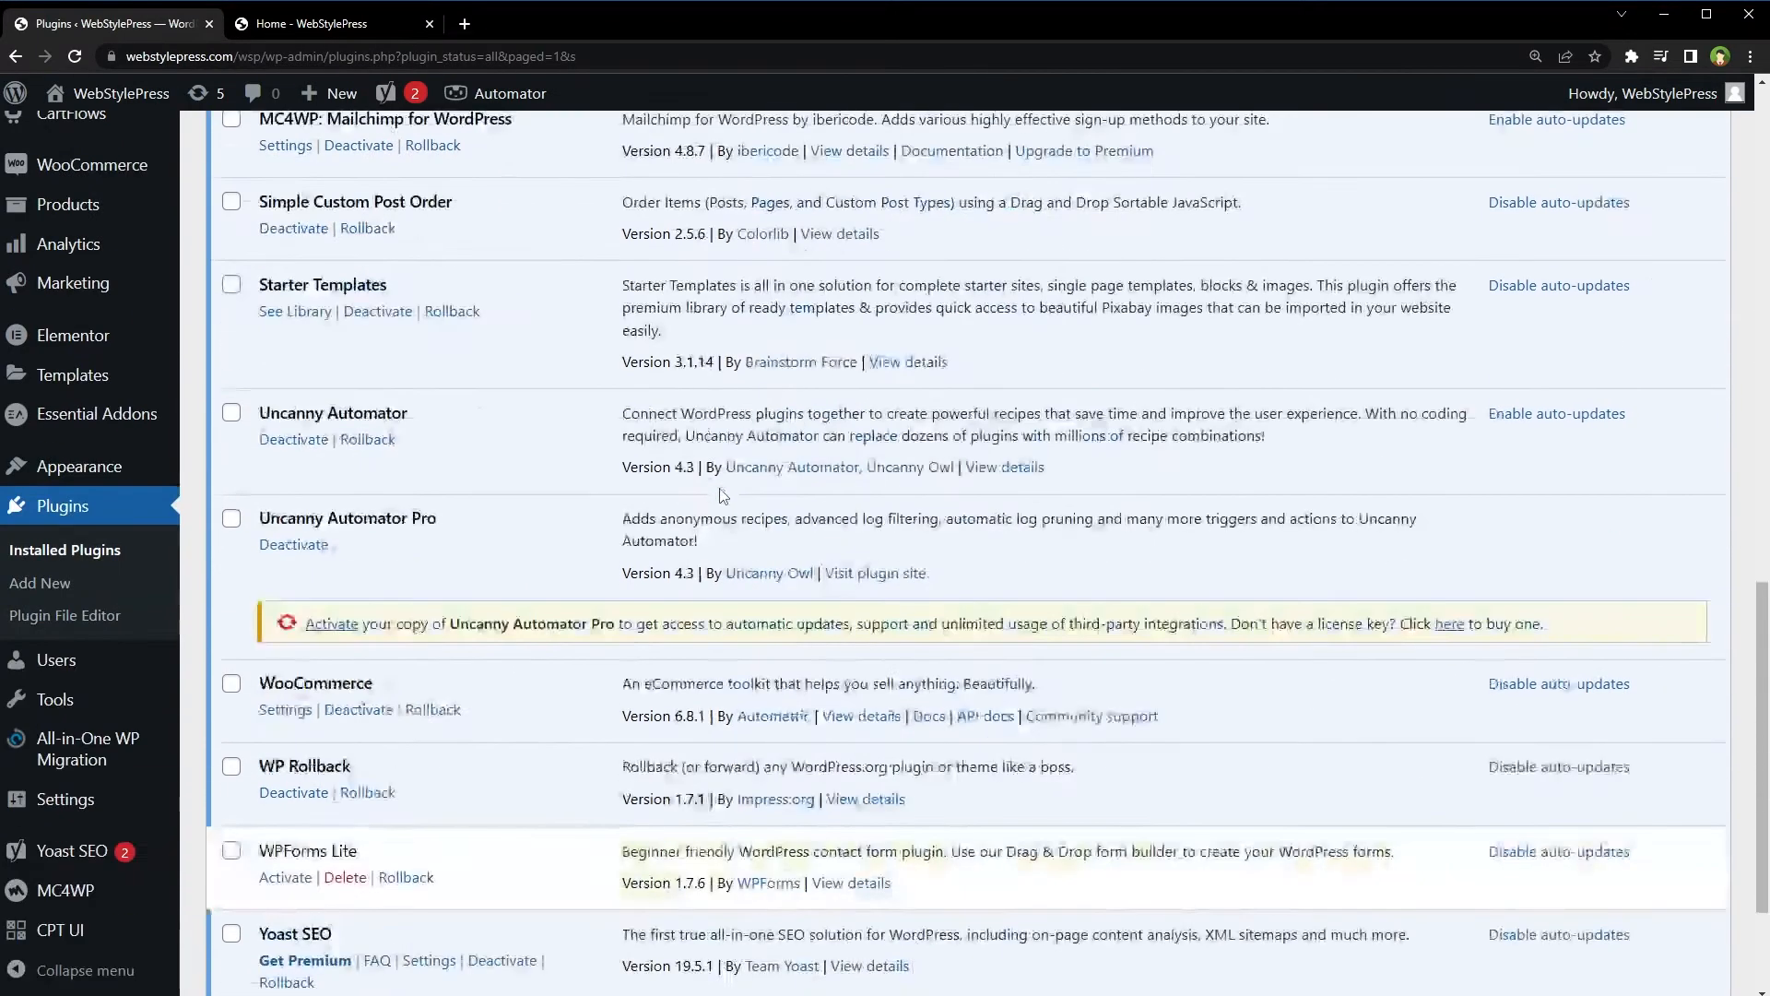
drag(413, 420, 288, 415)
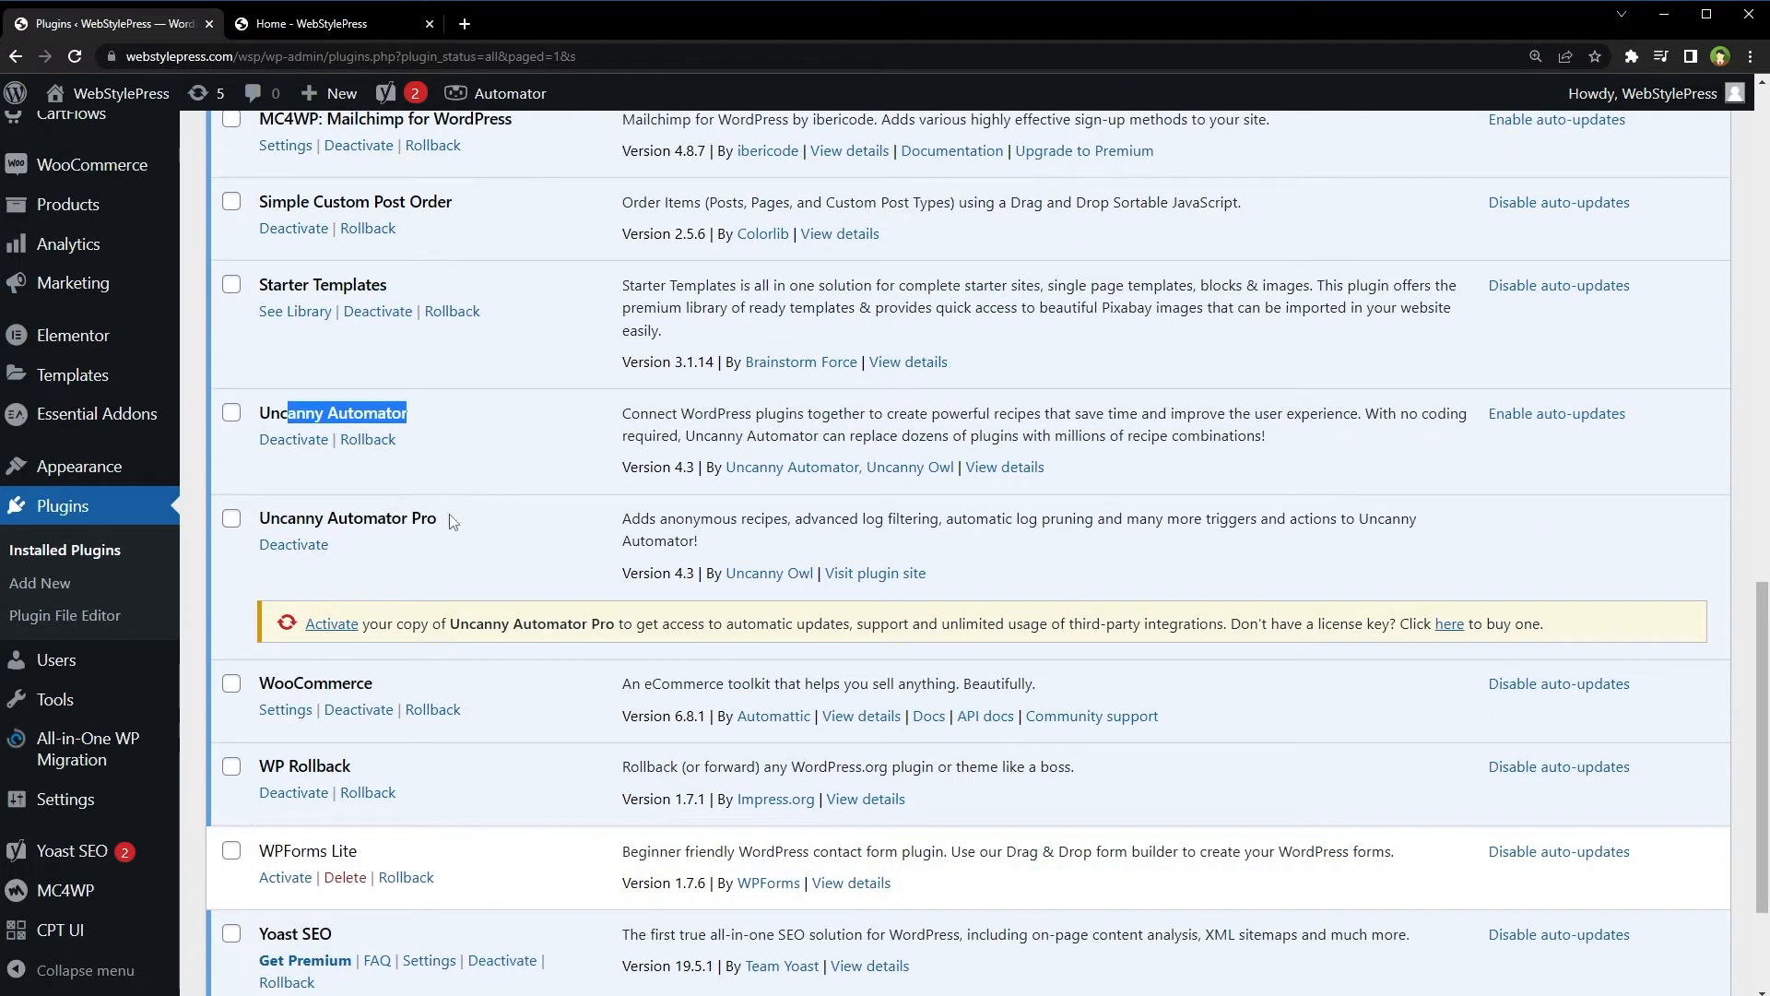
drag(441, 521, 323, 522)
click(441, 567)
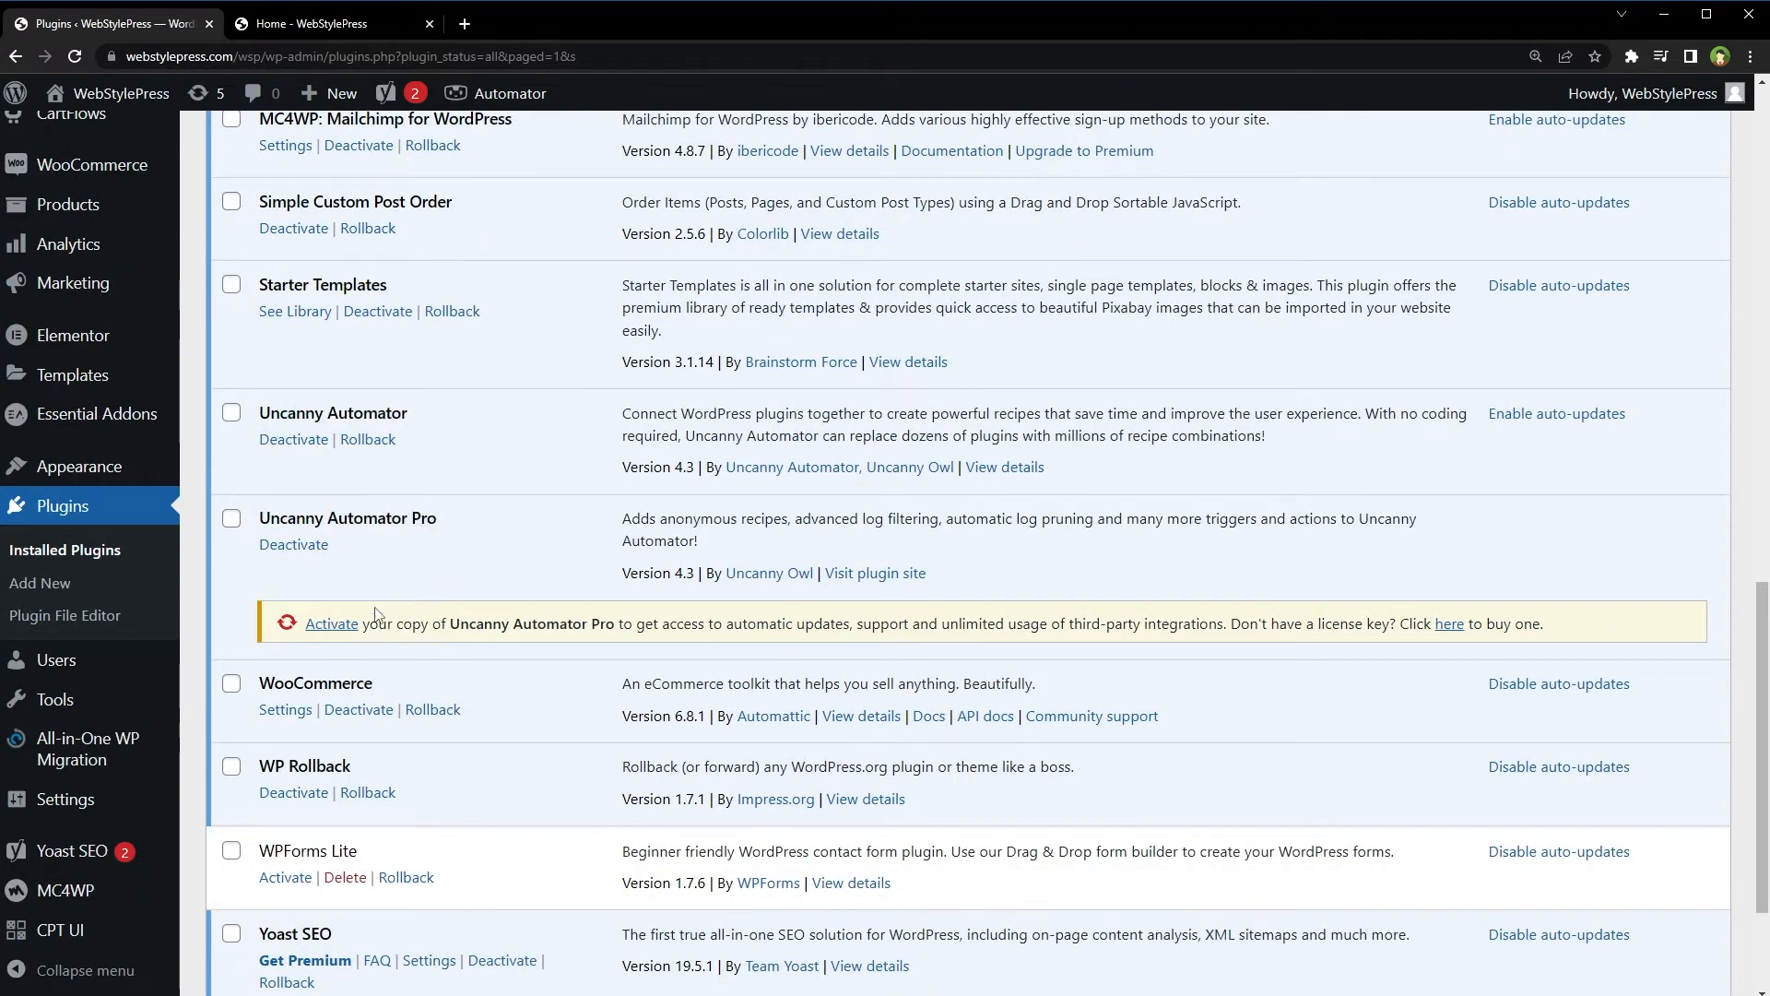
click(330, 625)
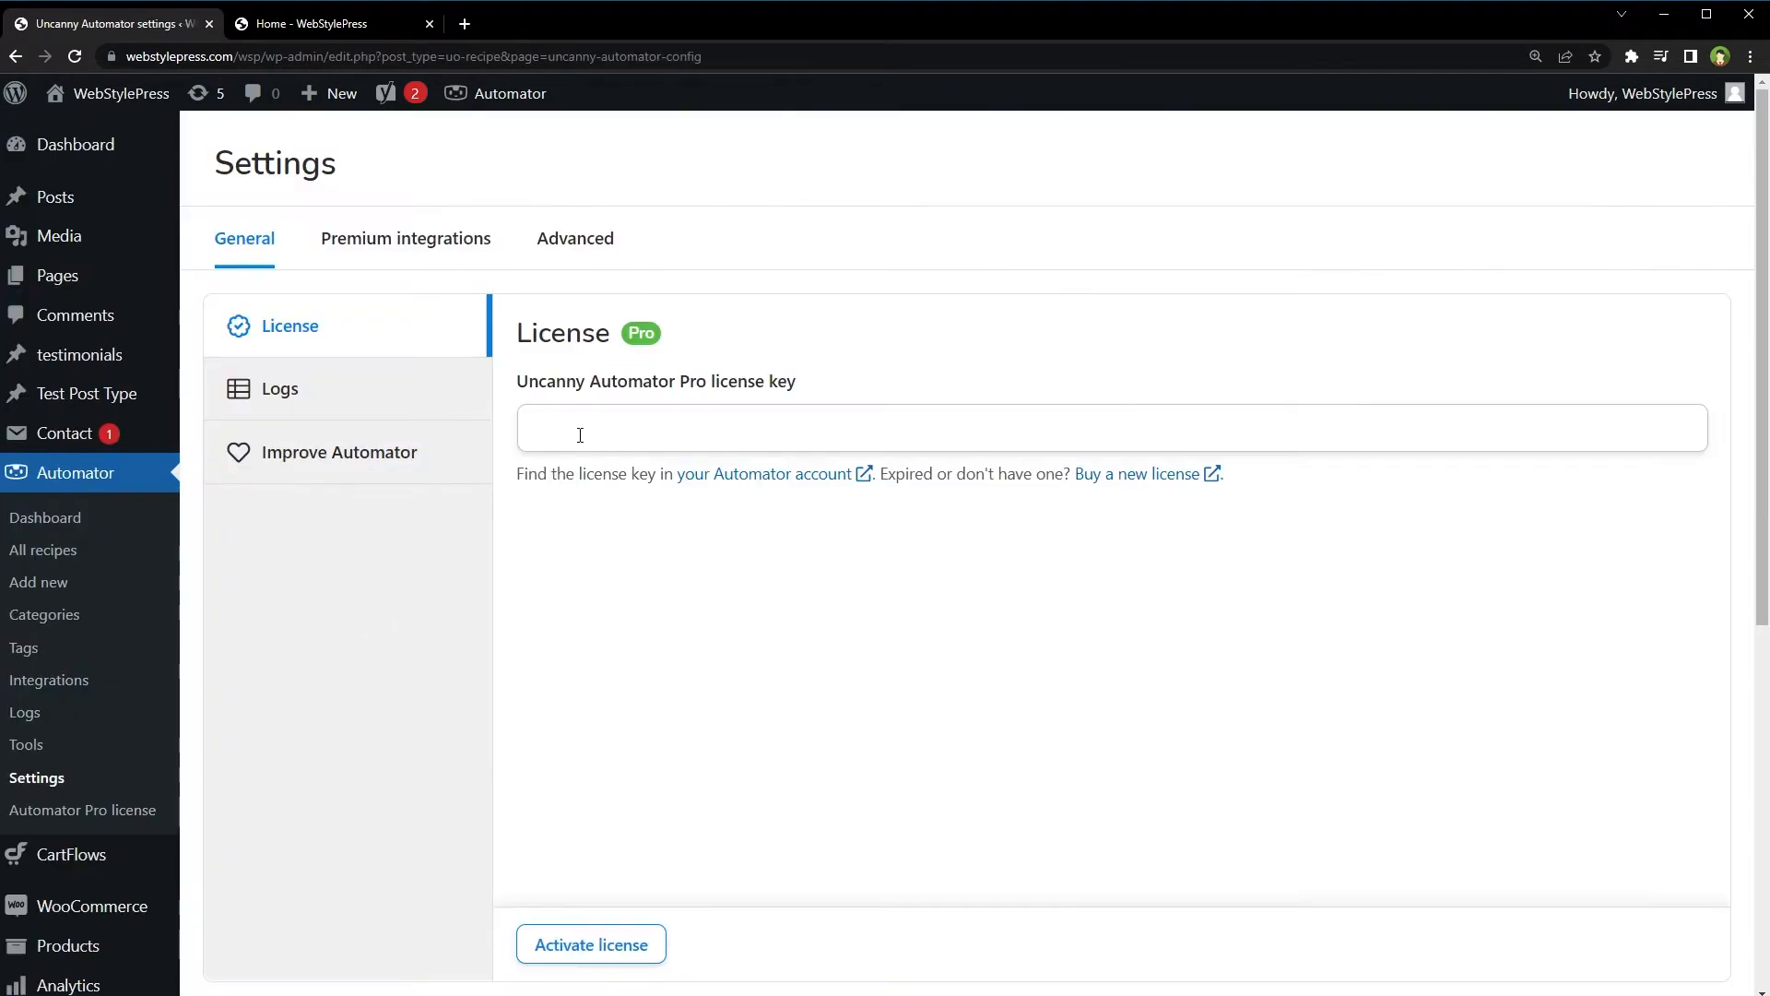
click(586, 432)
key(ctrl+v)
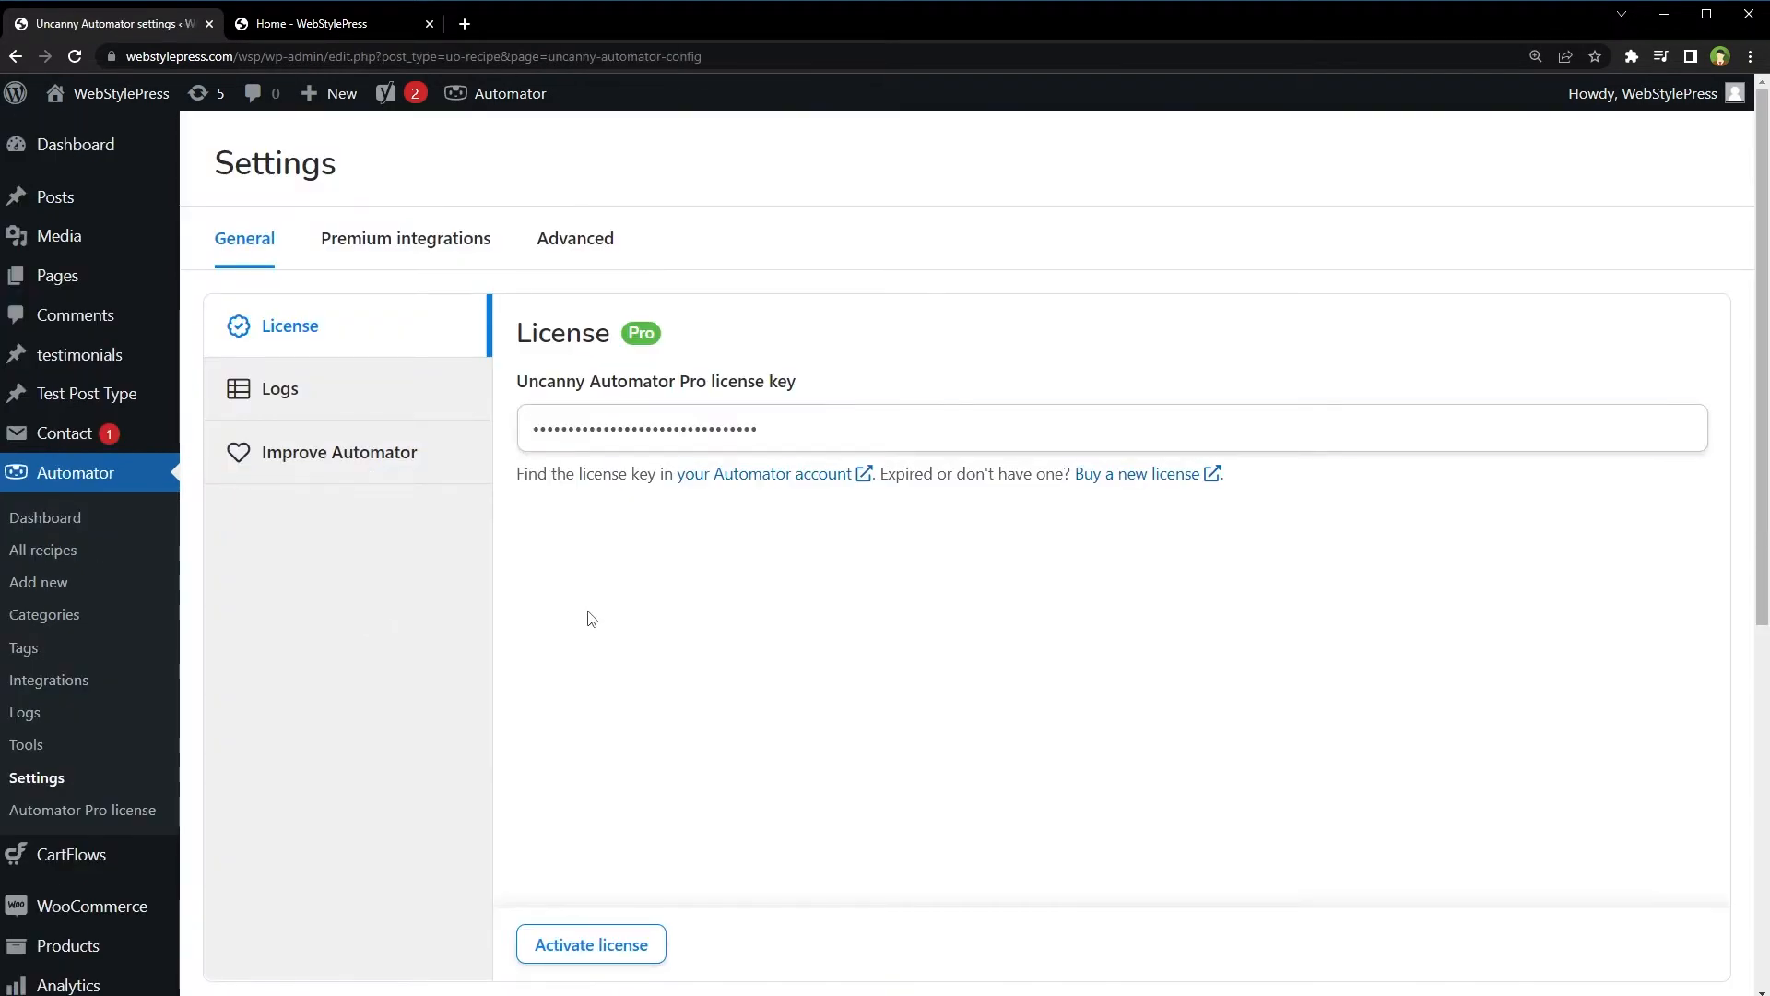
click(601, 945)
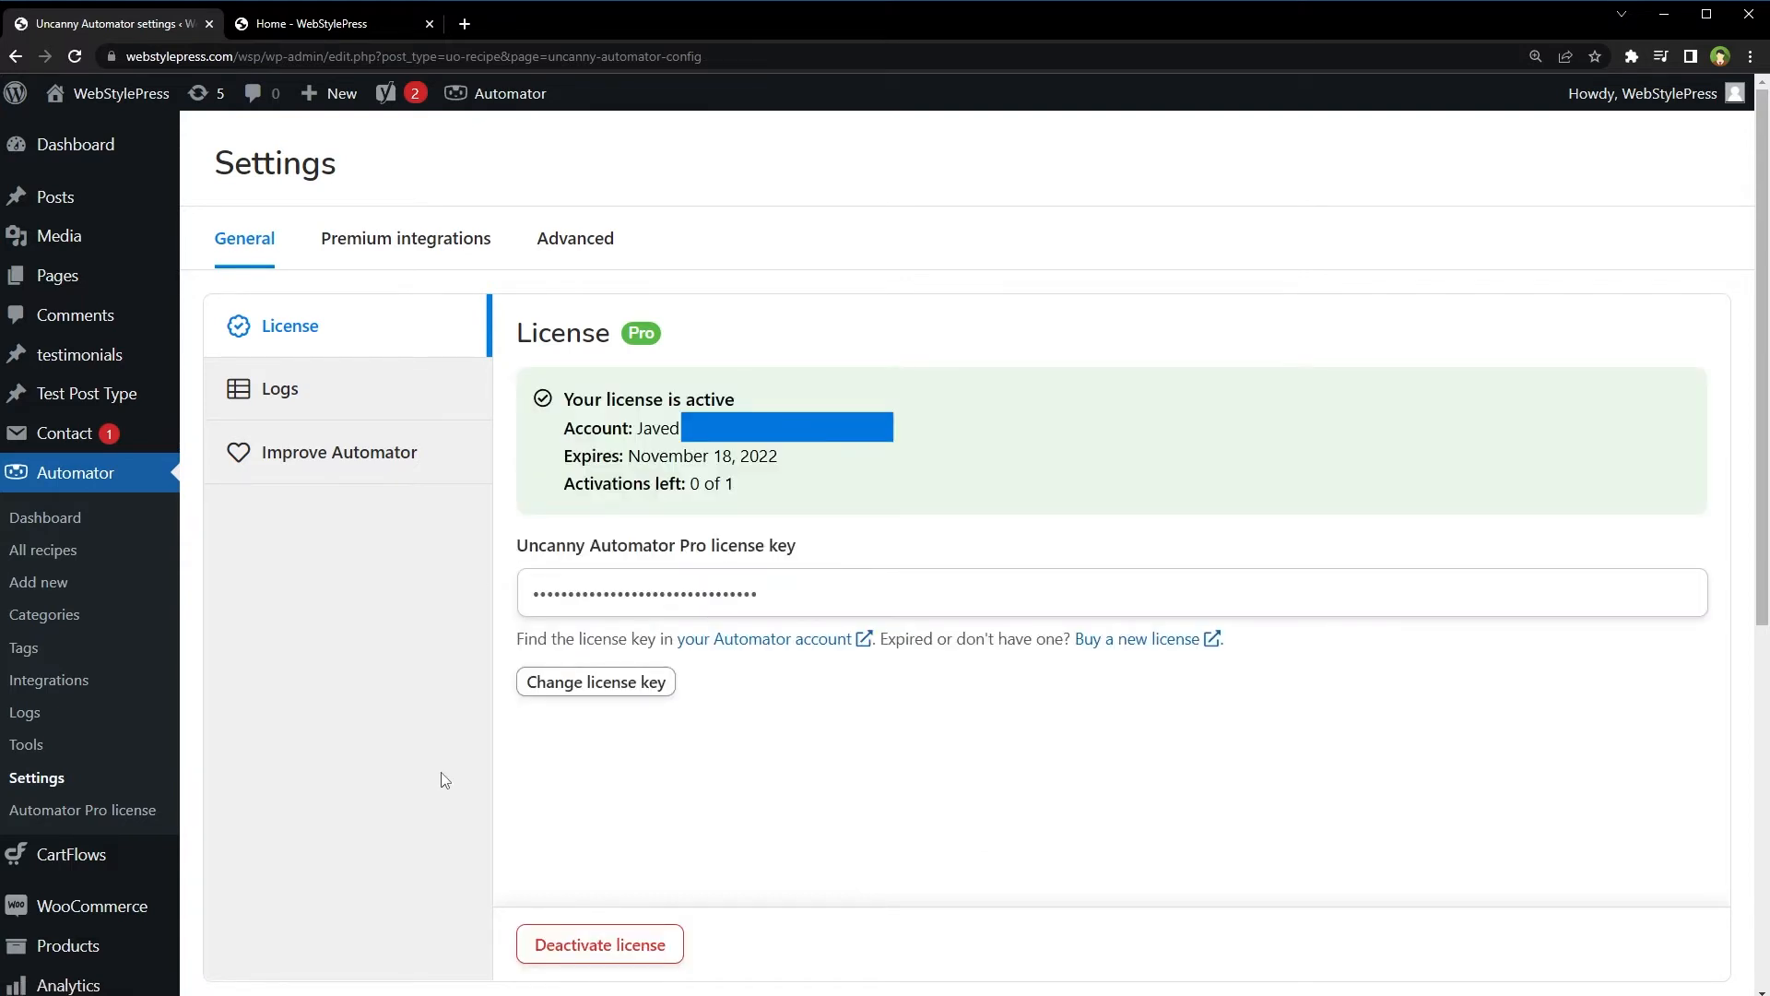
Open the Google Sheets premium integration and start connecting a Google account to it.
click(460, 258)
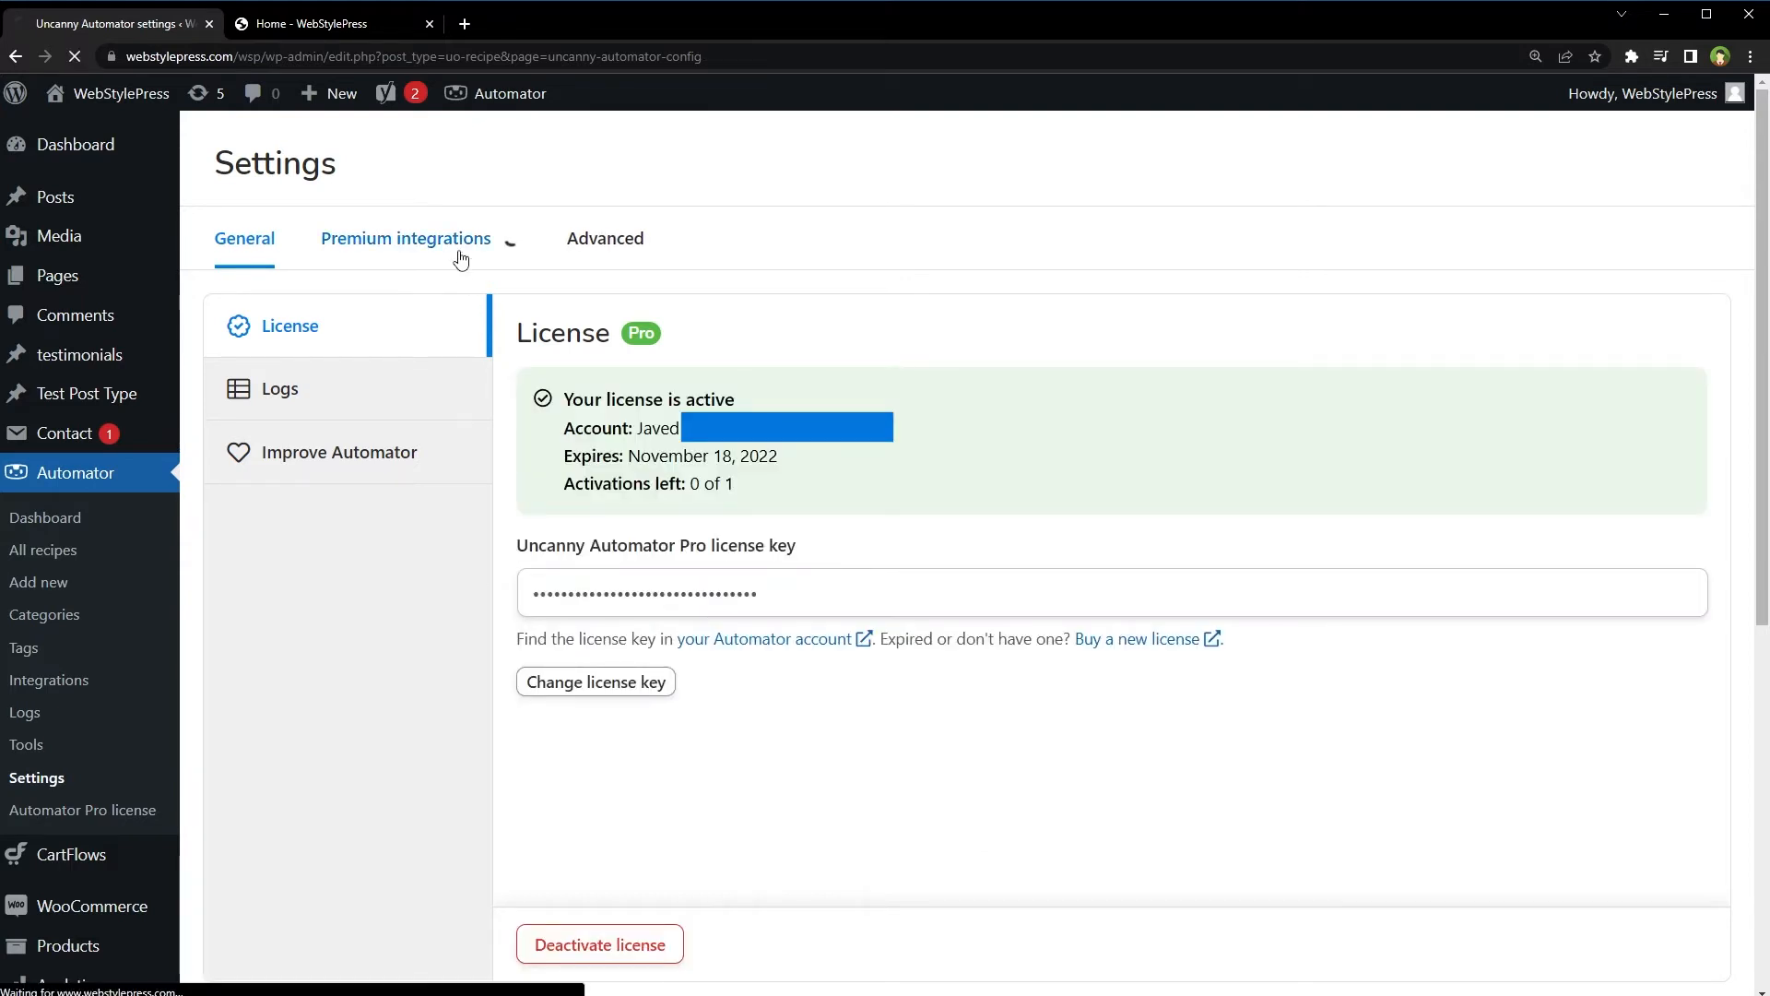
scroll(340, 419, down, 4)
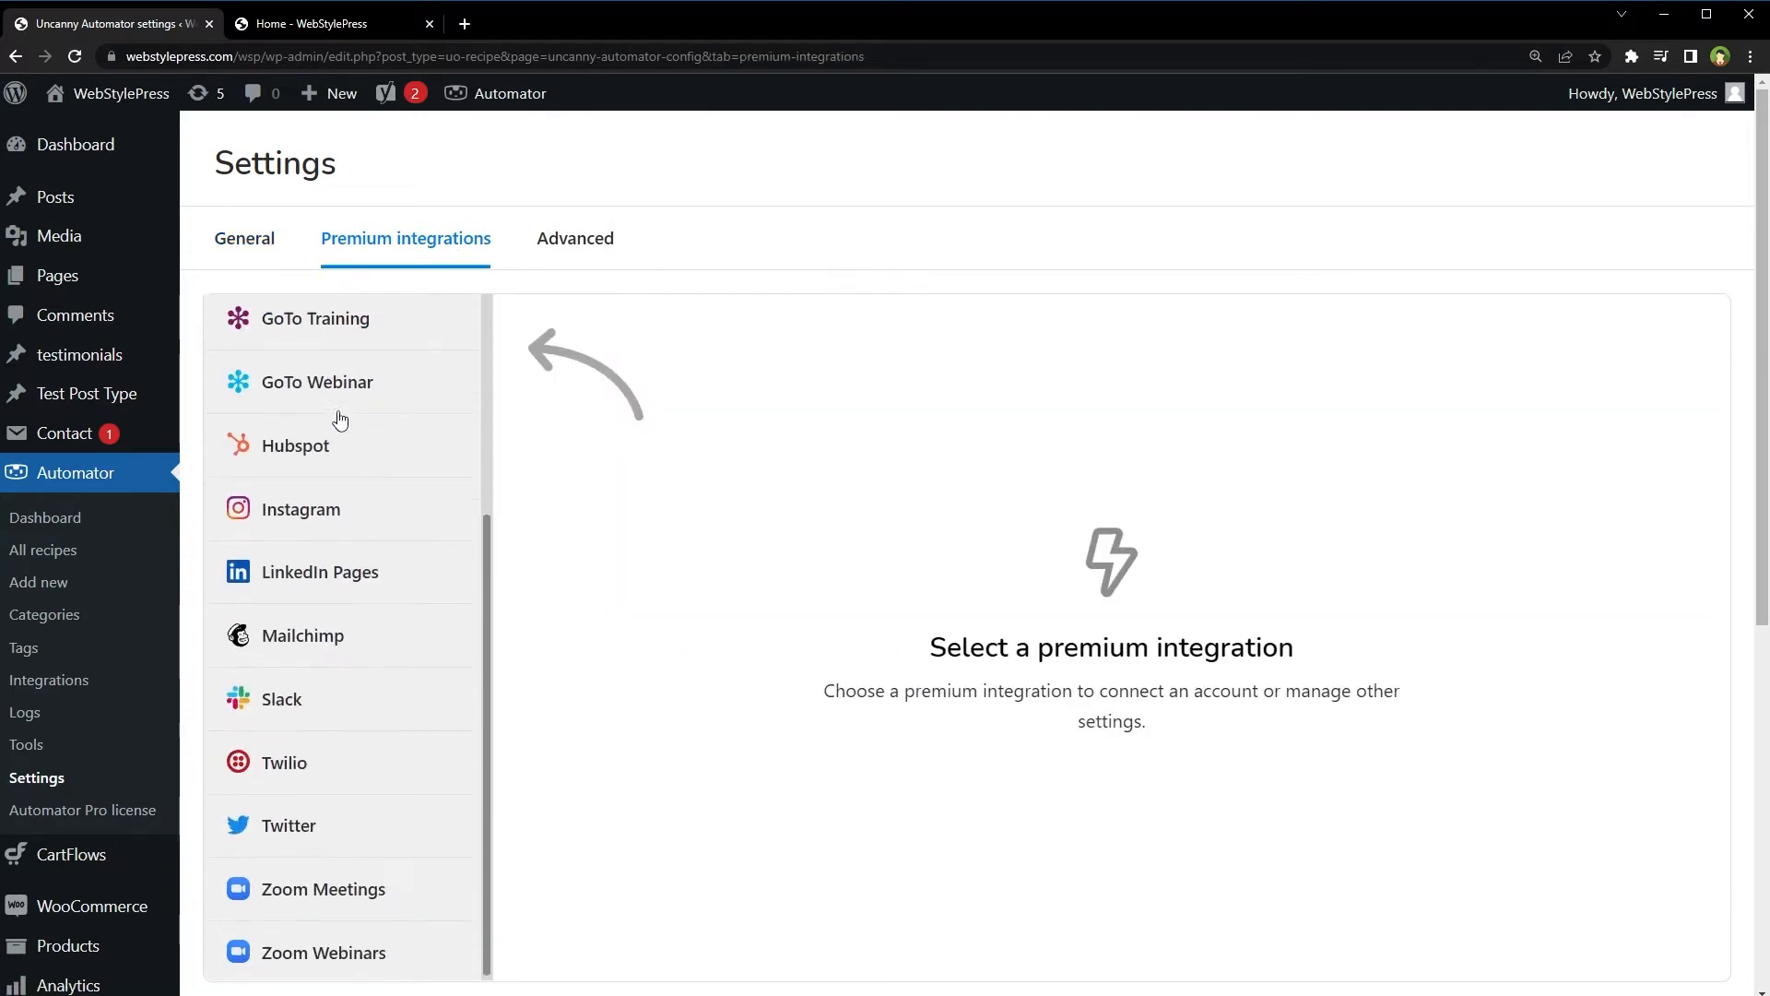
scroll(341, 419, up, 4)
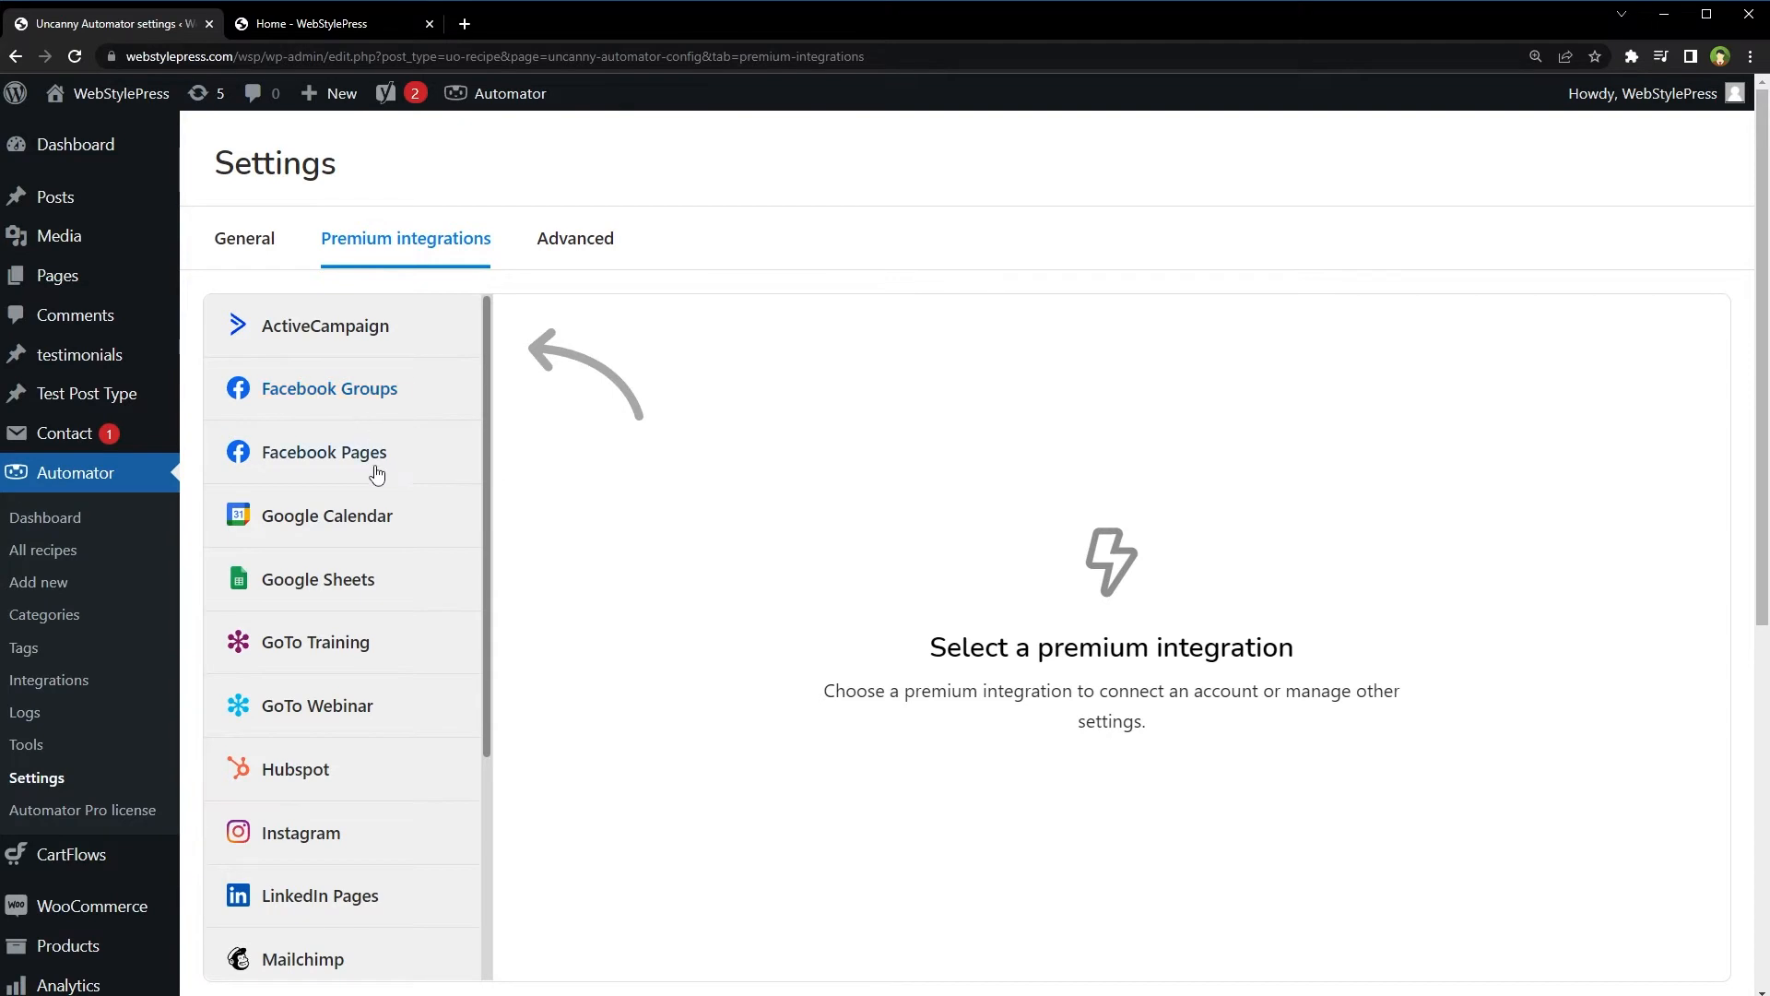
click(428, 572)
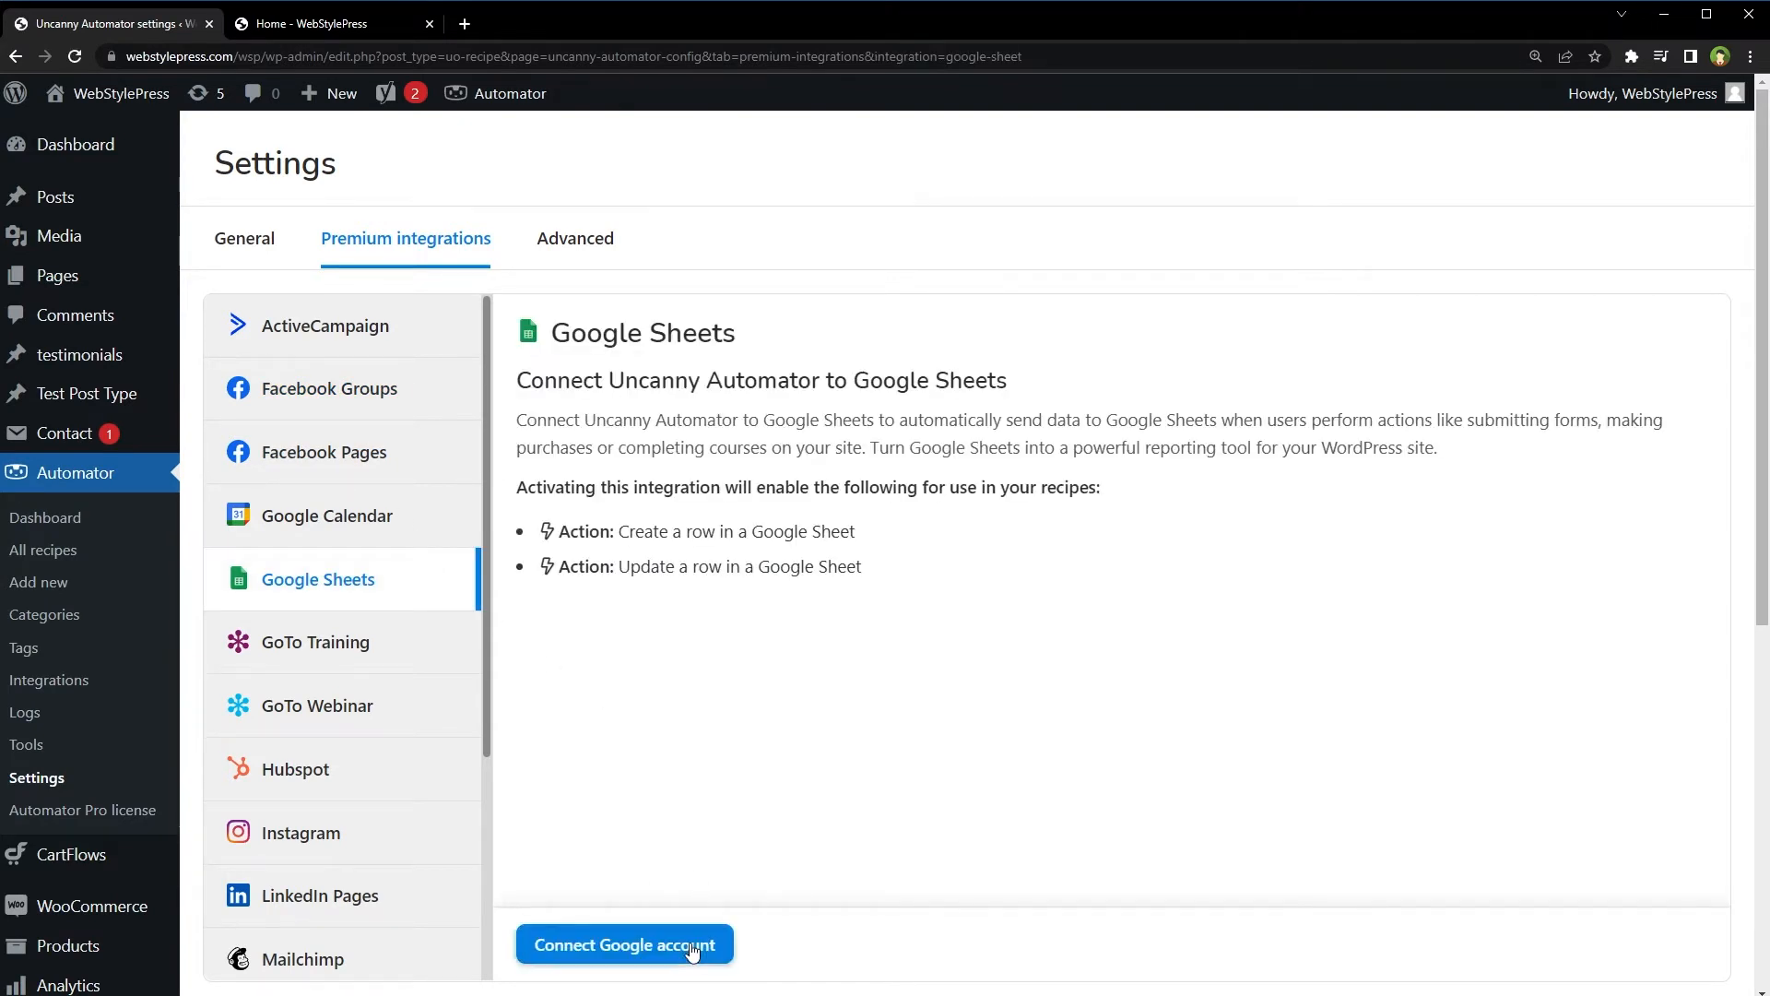
click(711, 946)
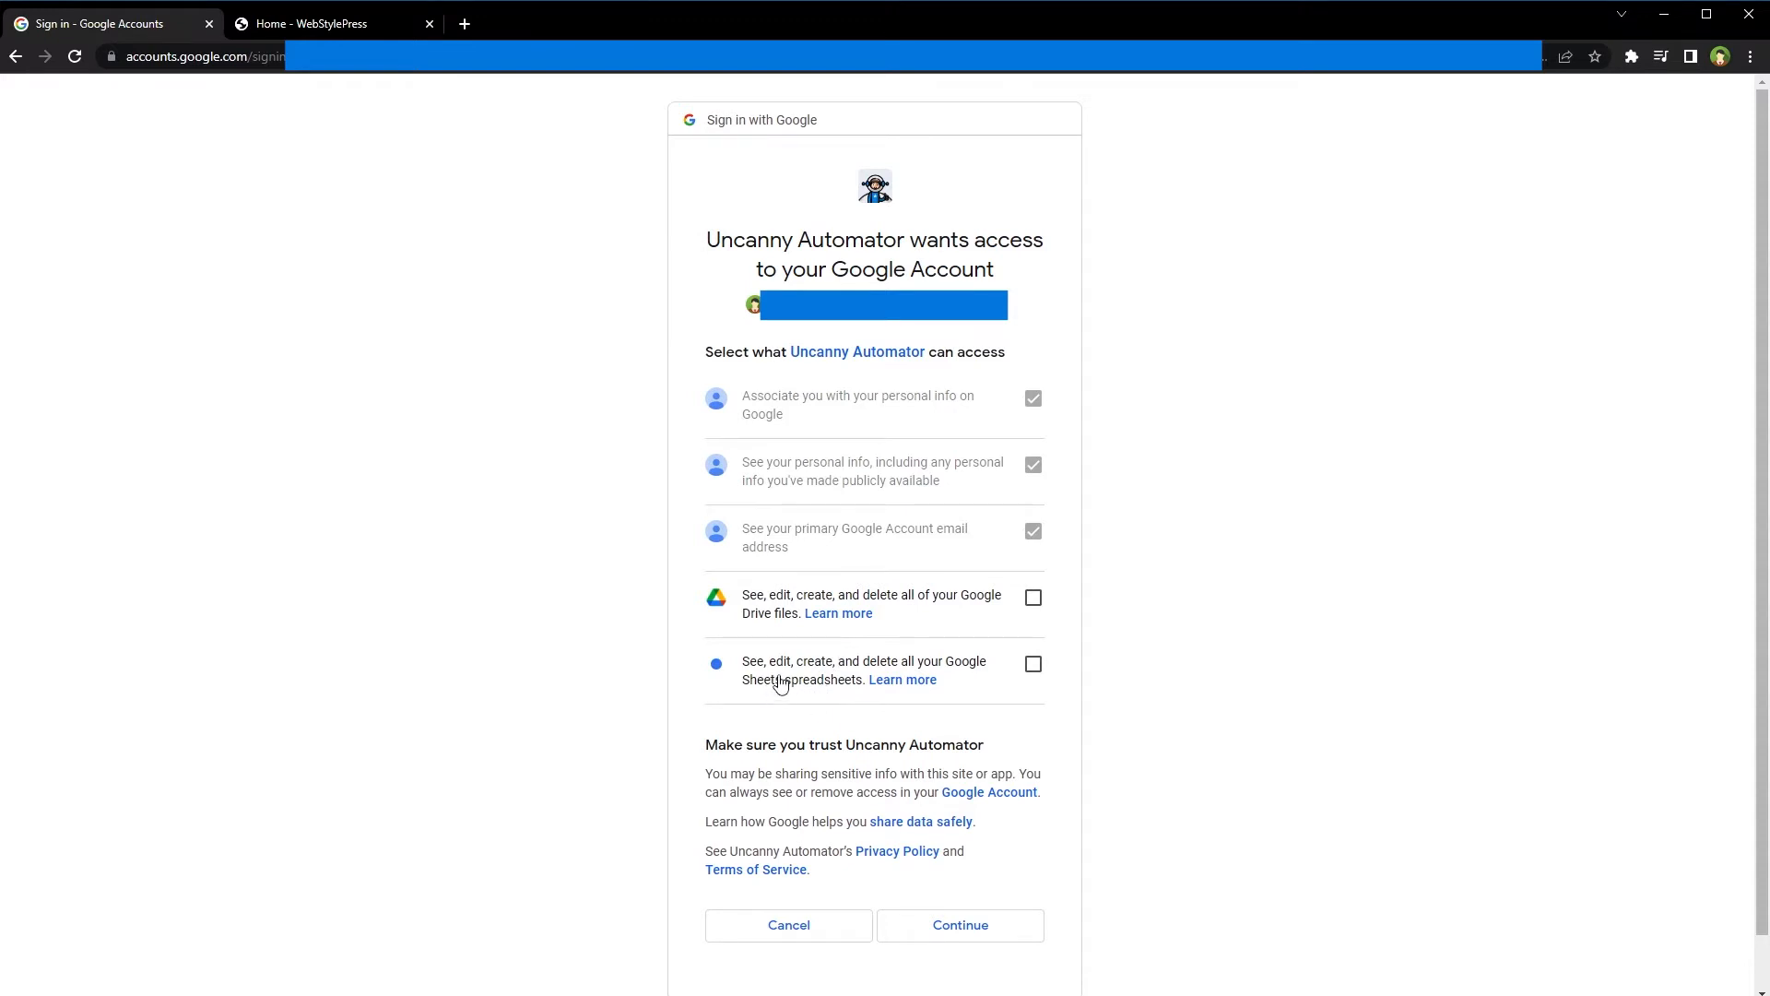
Grant Uncanny Automator full access to Google Drive files and Google Sheets spreadsheets, and complete the account connection.
click(1034, 597)
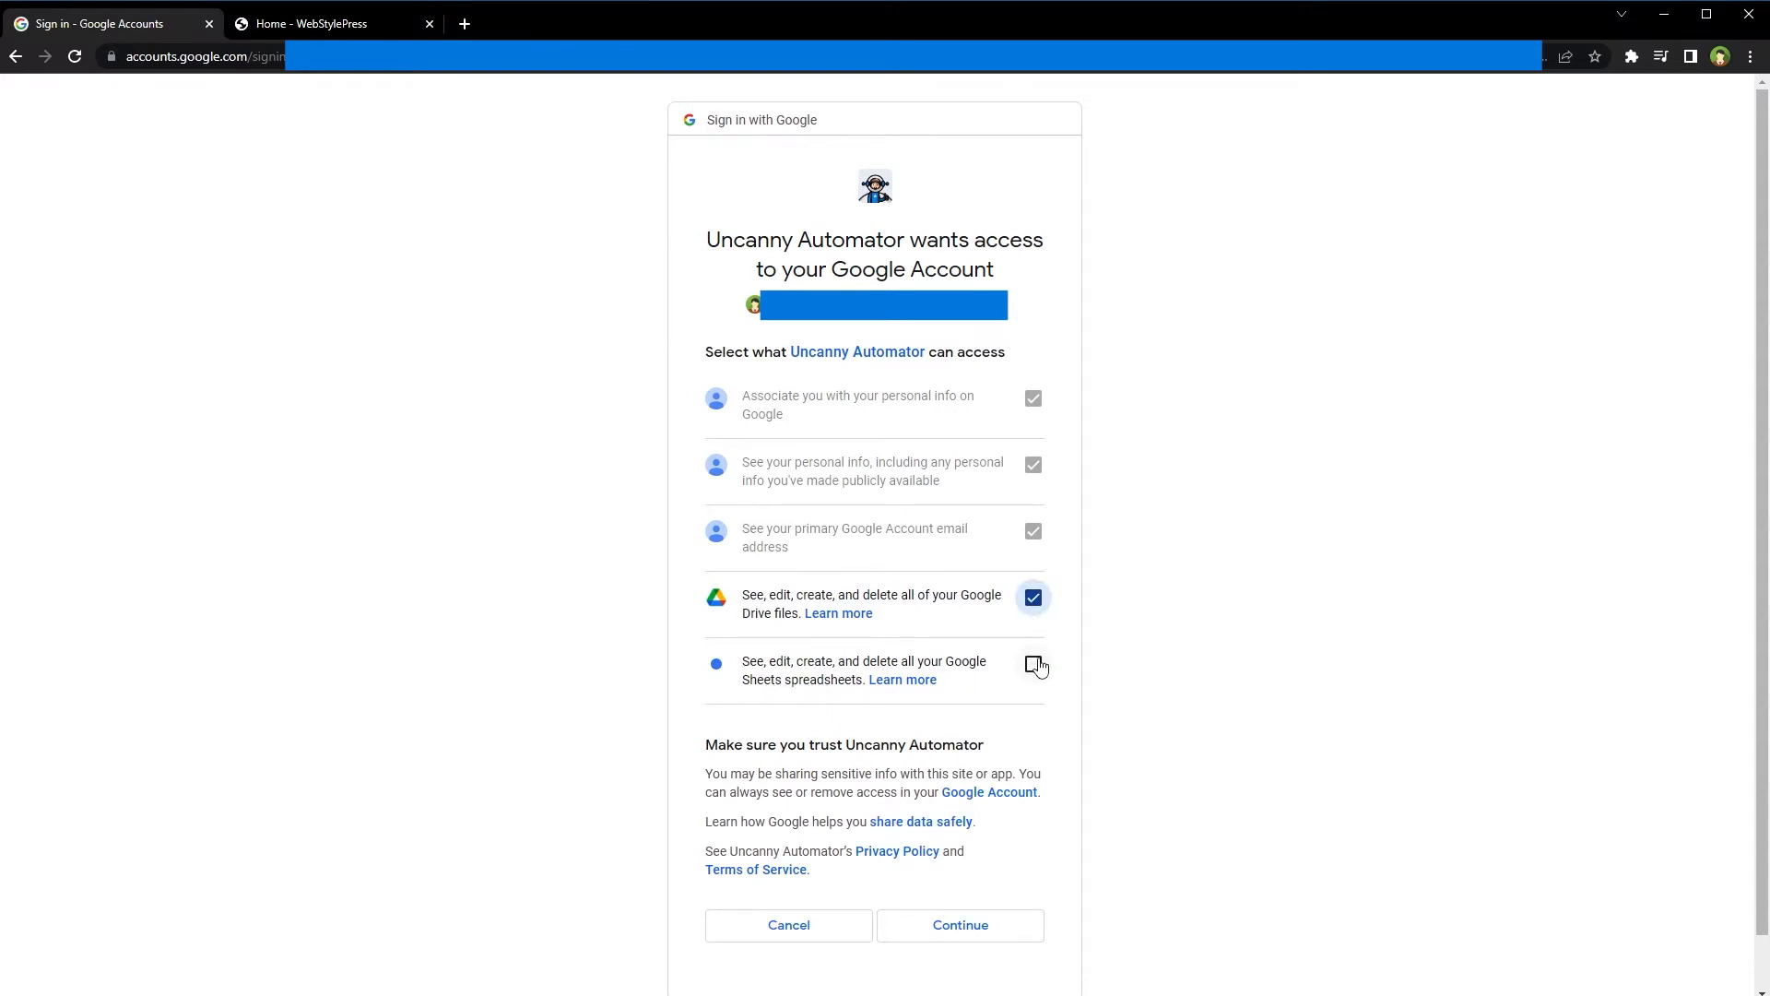
click(1034, 664)
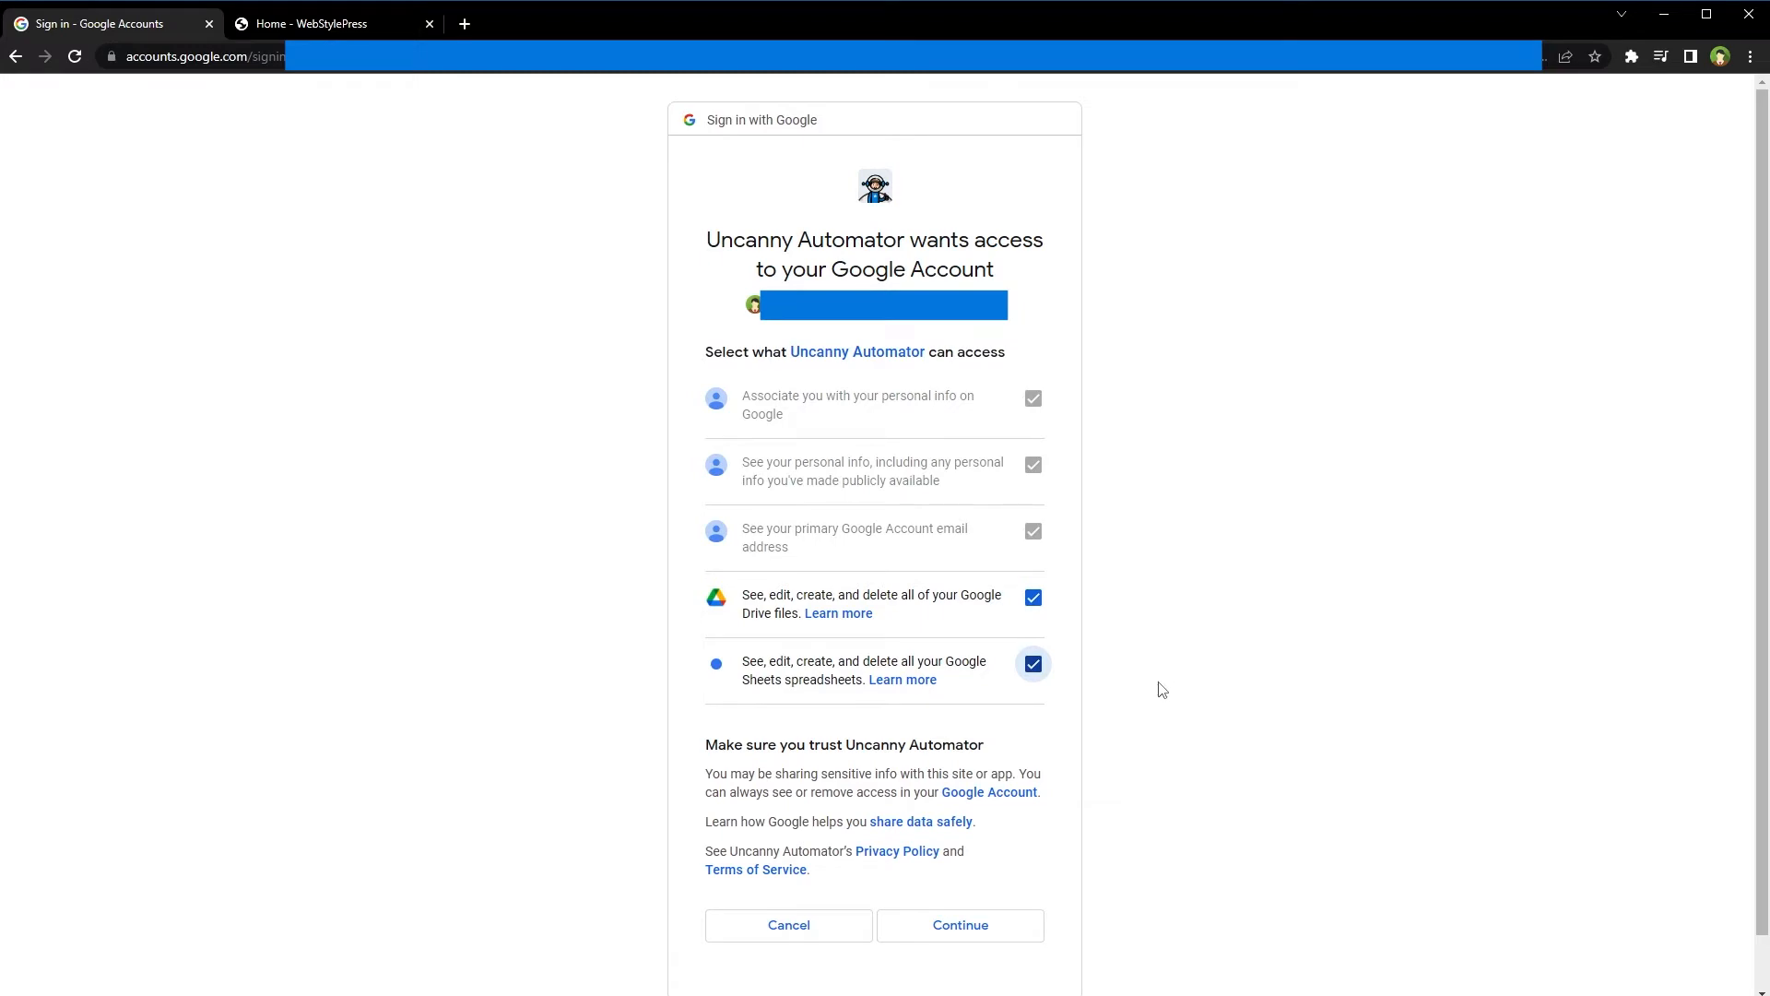
click(1018, 920)
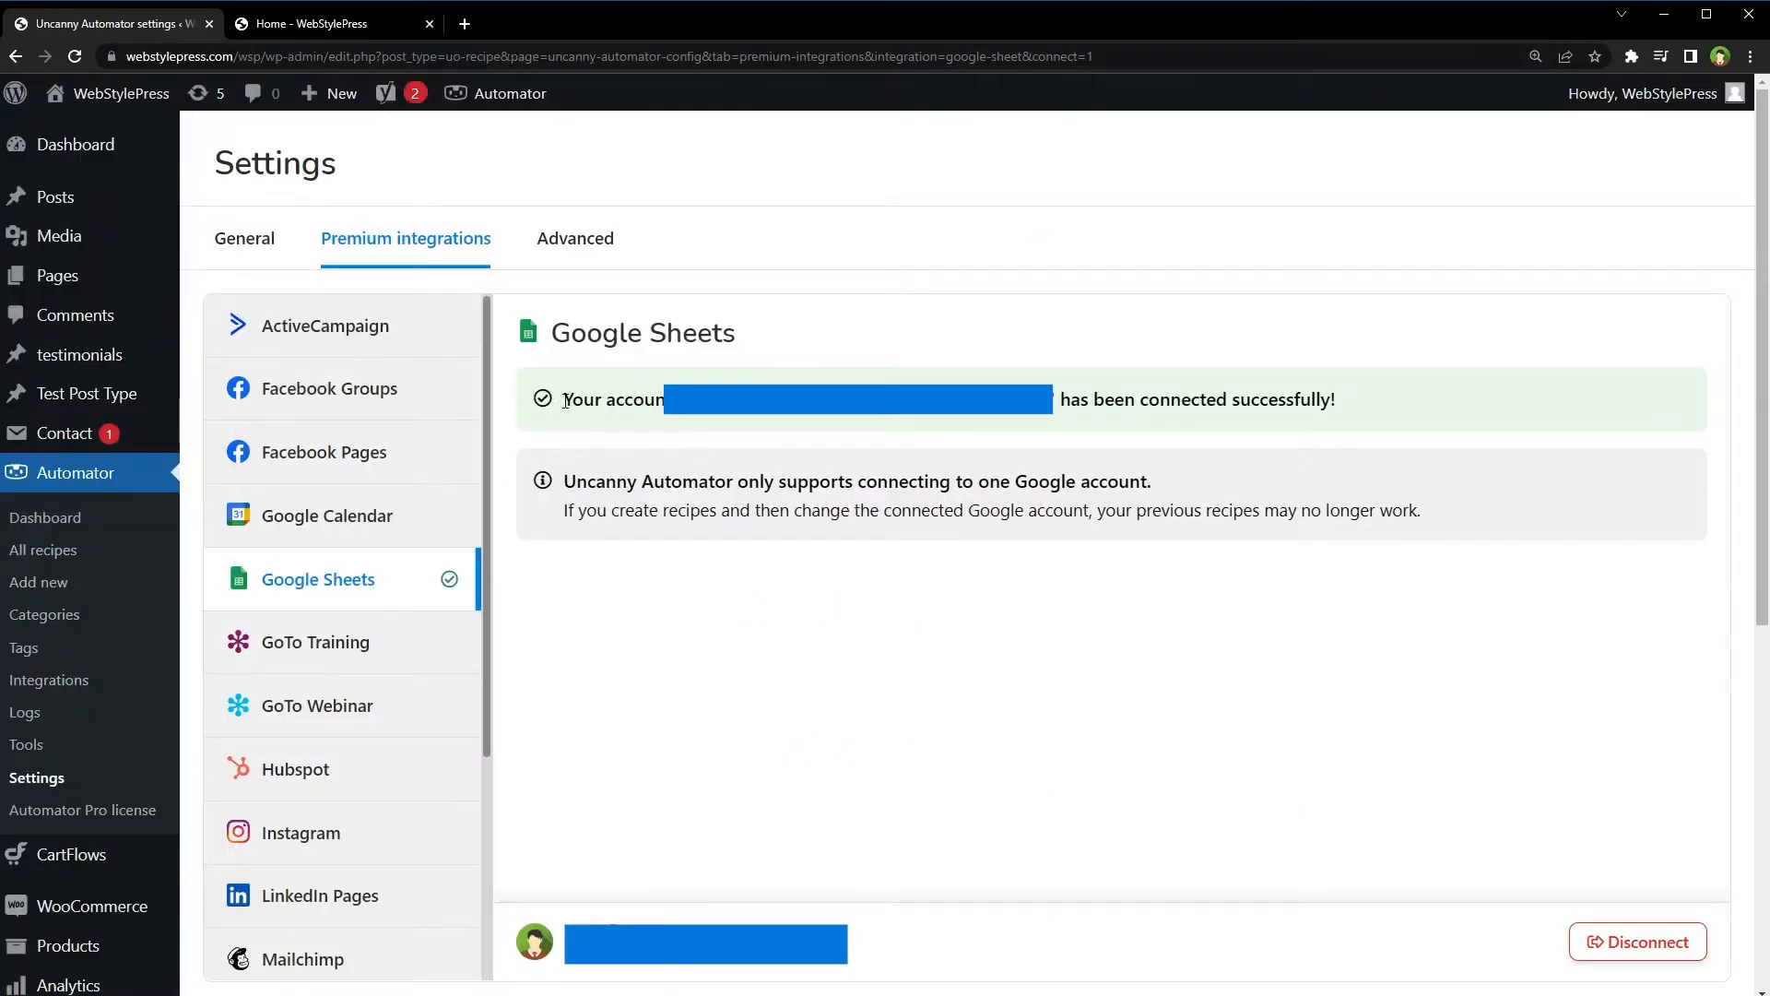
drag(561, 399, 1309, 421)
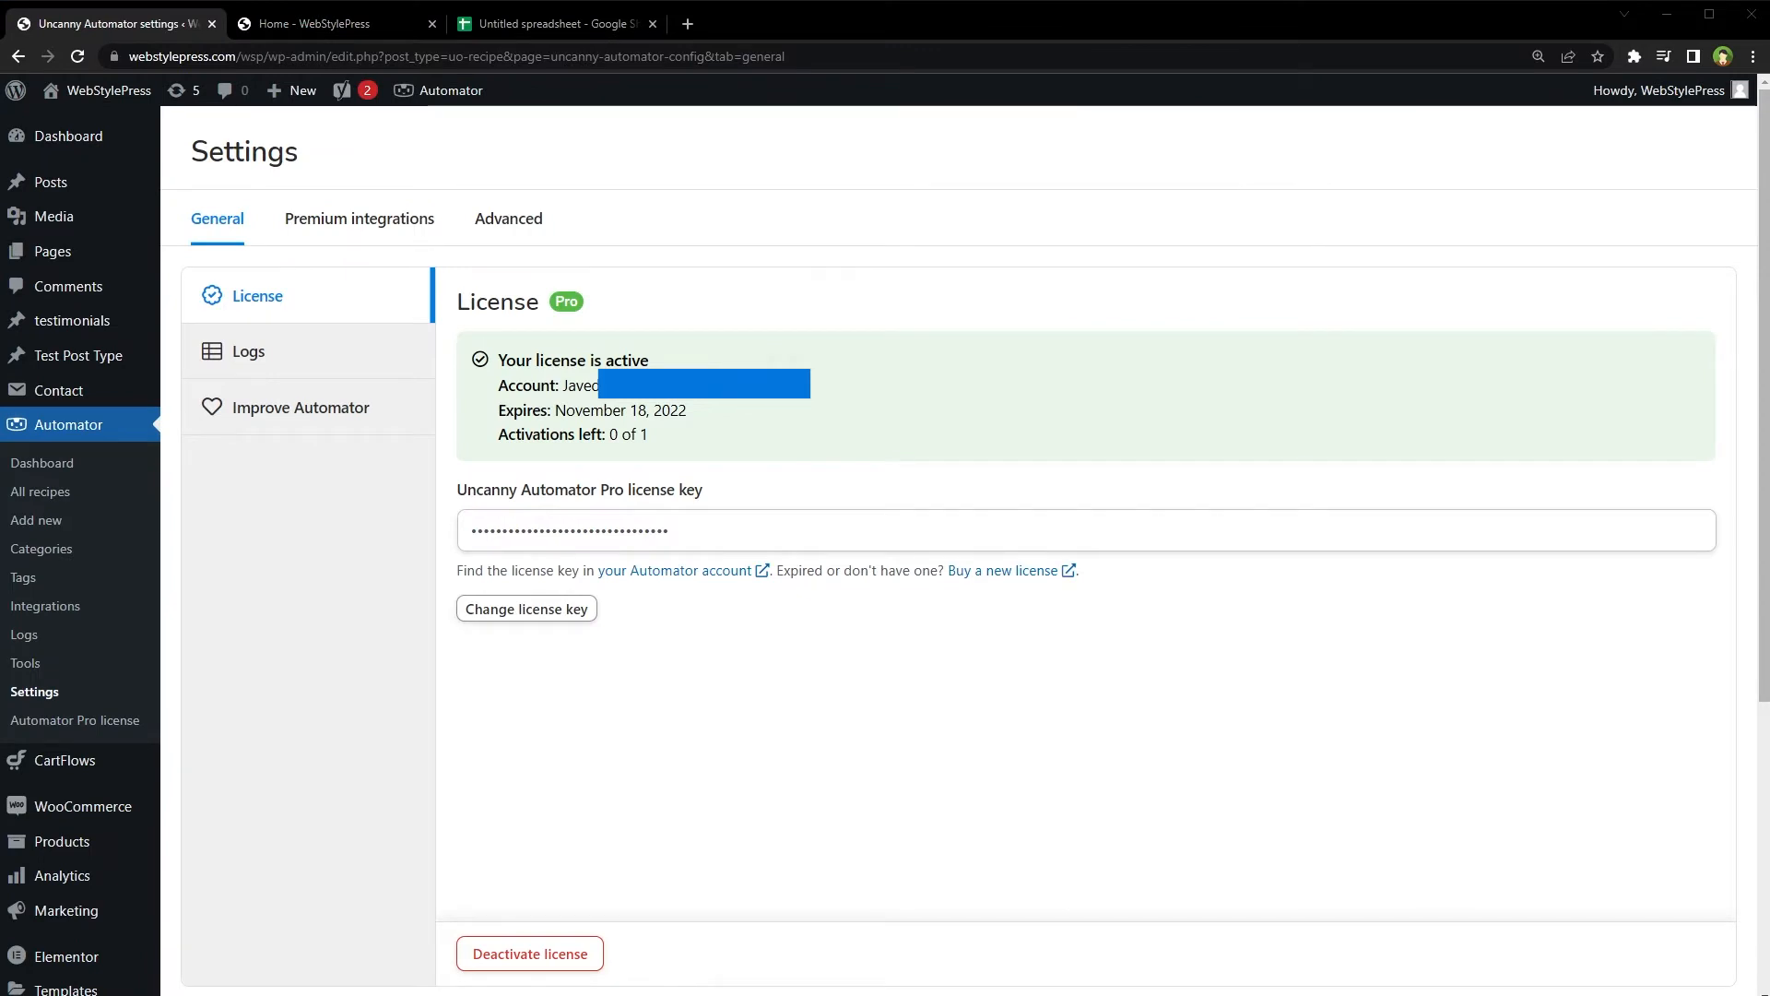
Switch to the open Google Sheets spreadsheet with the Name and URL columns and rename it "Out of Stock Products".
click(572, 28)
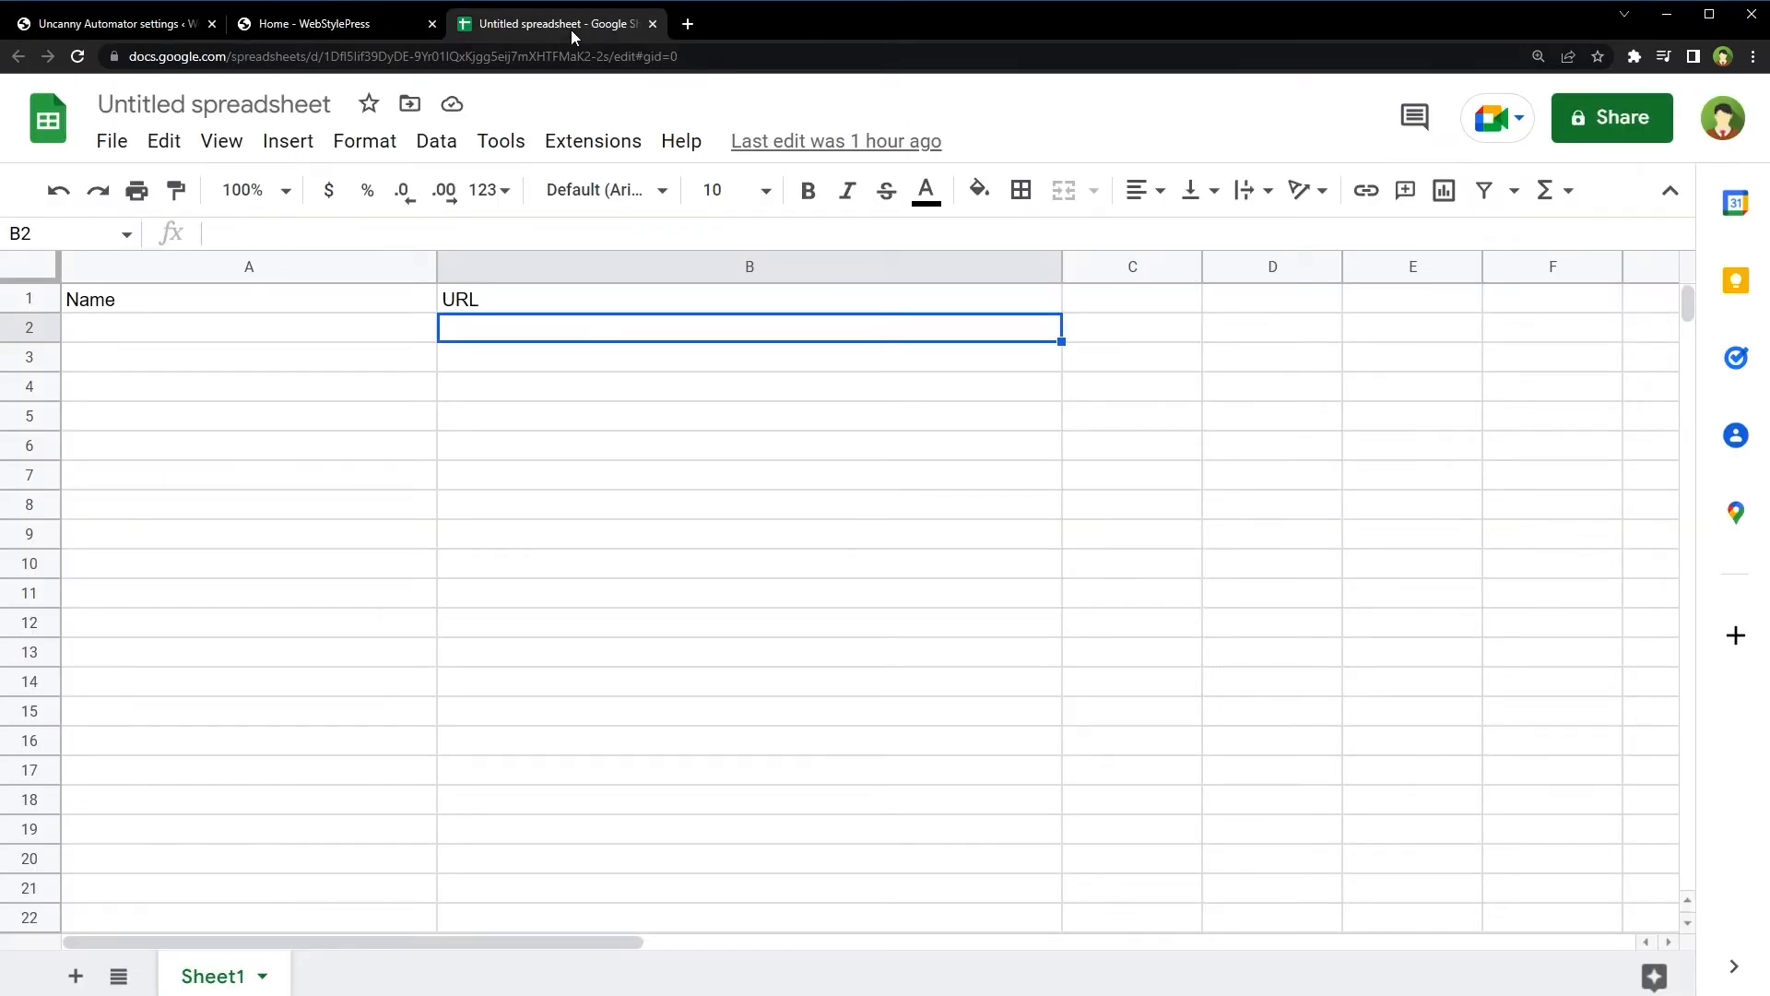
click(318, 301)
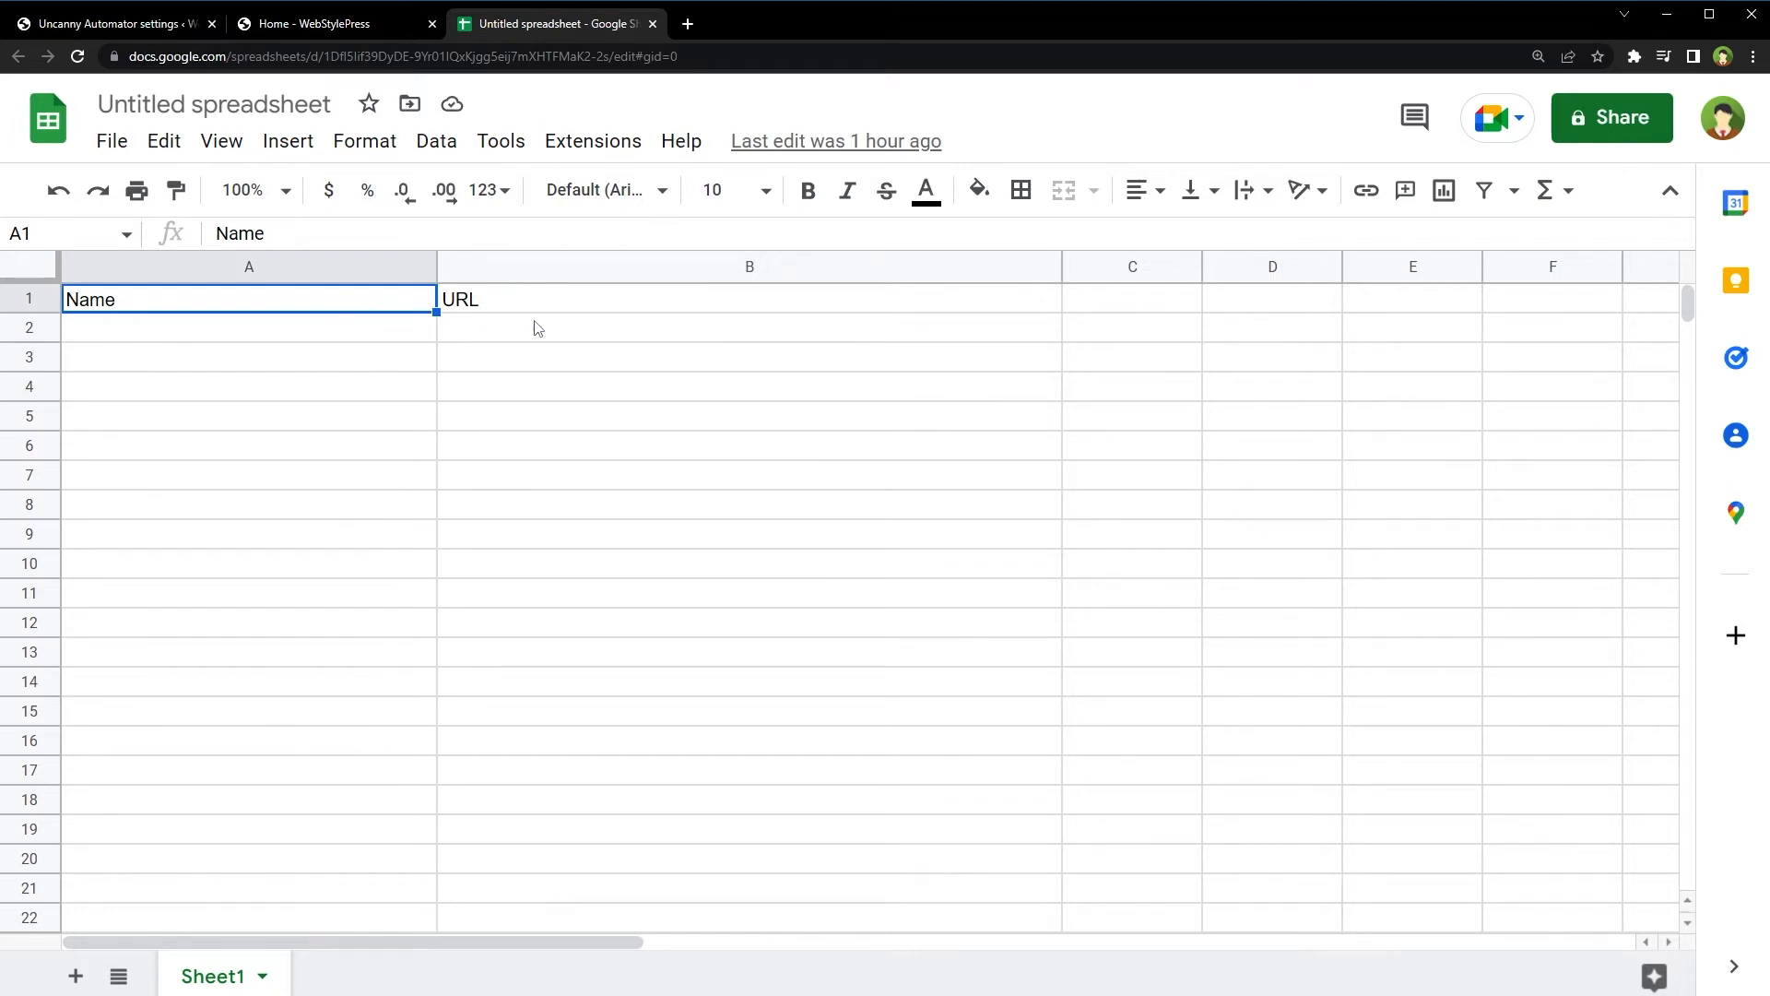
click(550, 301)
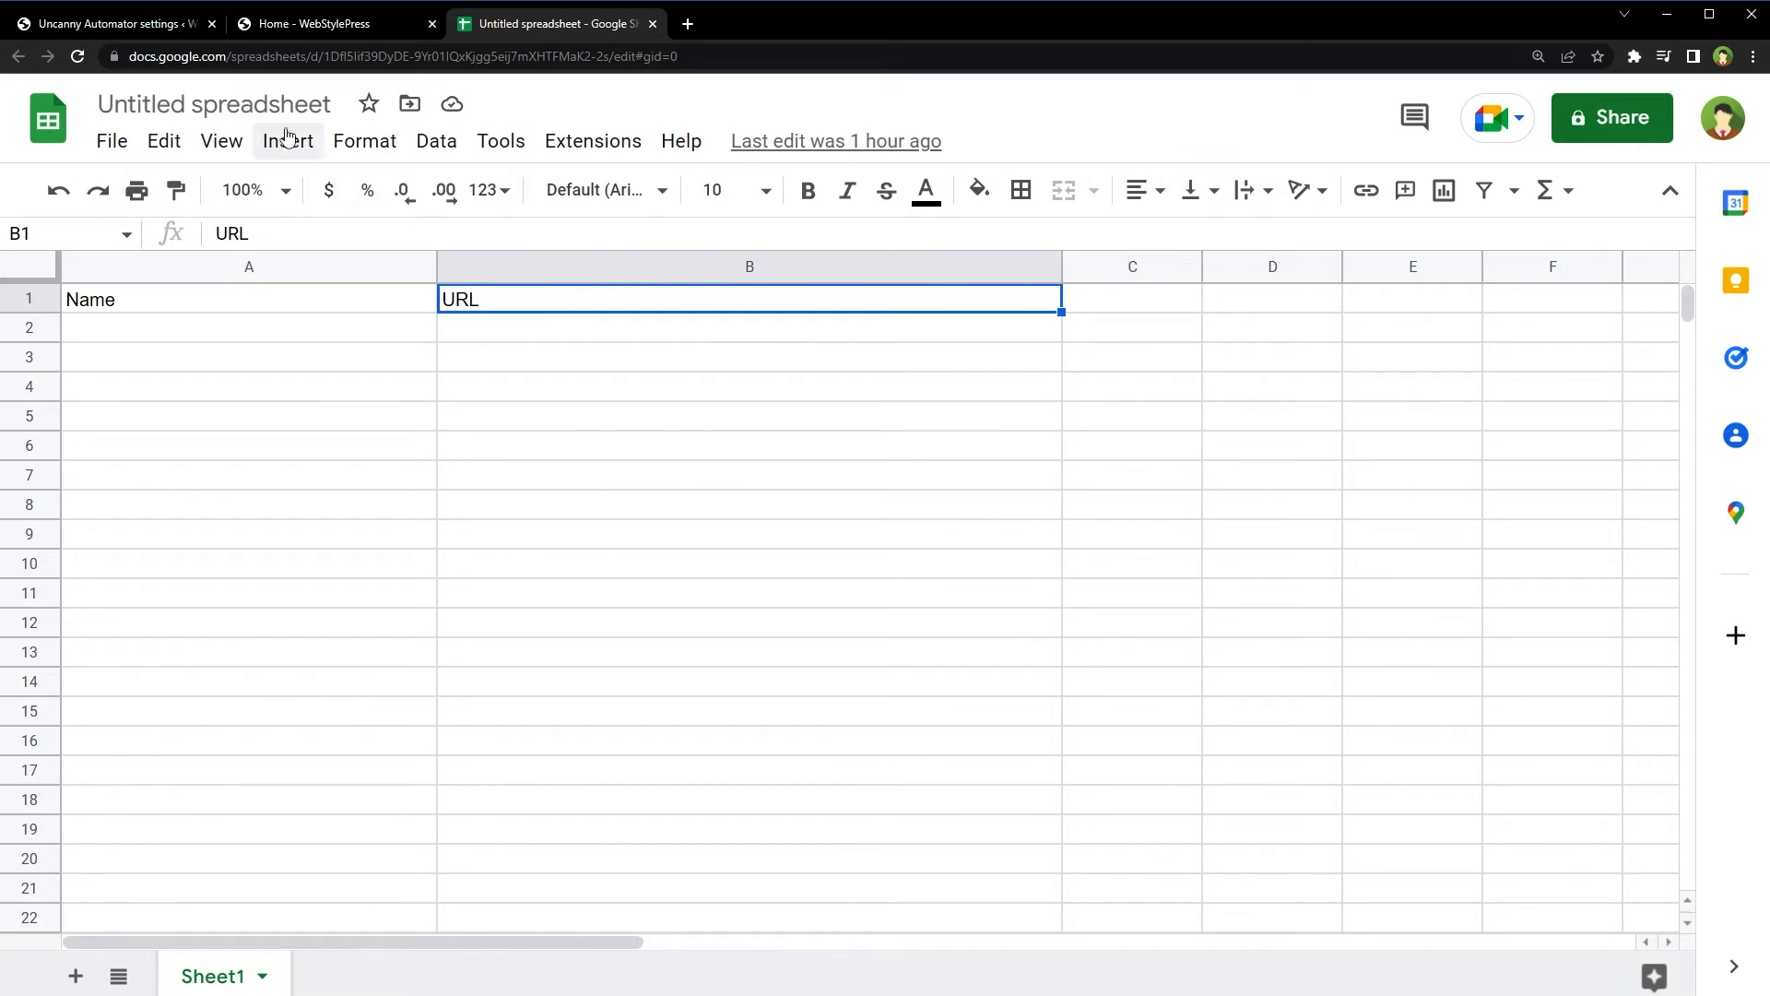
click(266, 103)
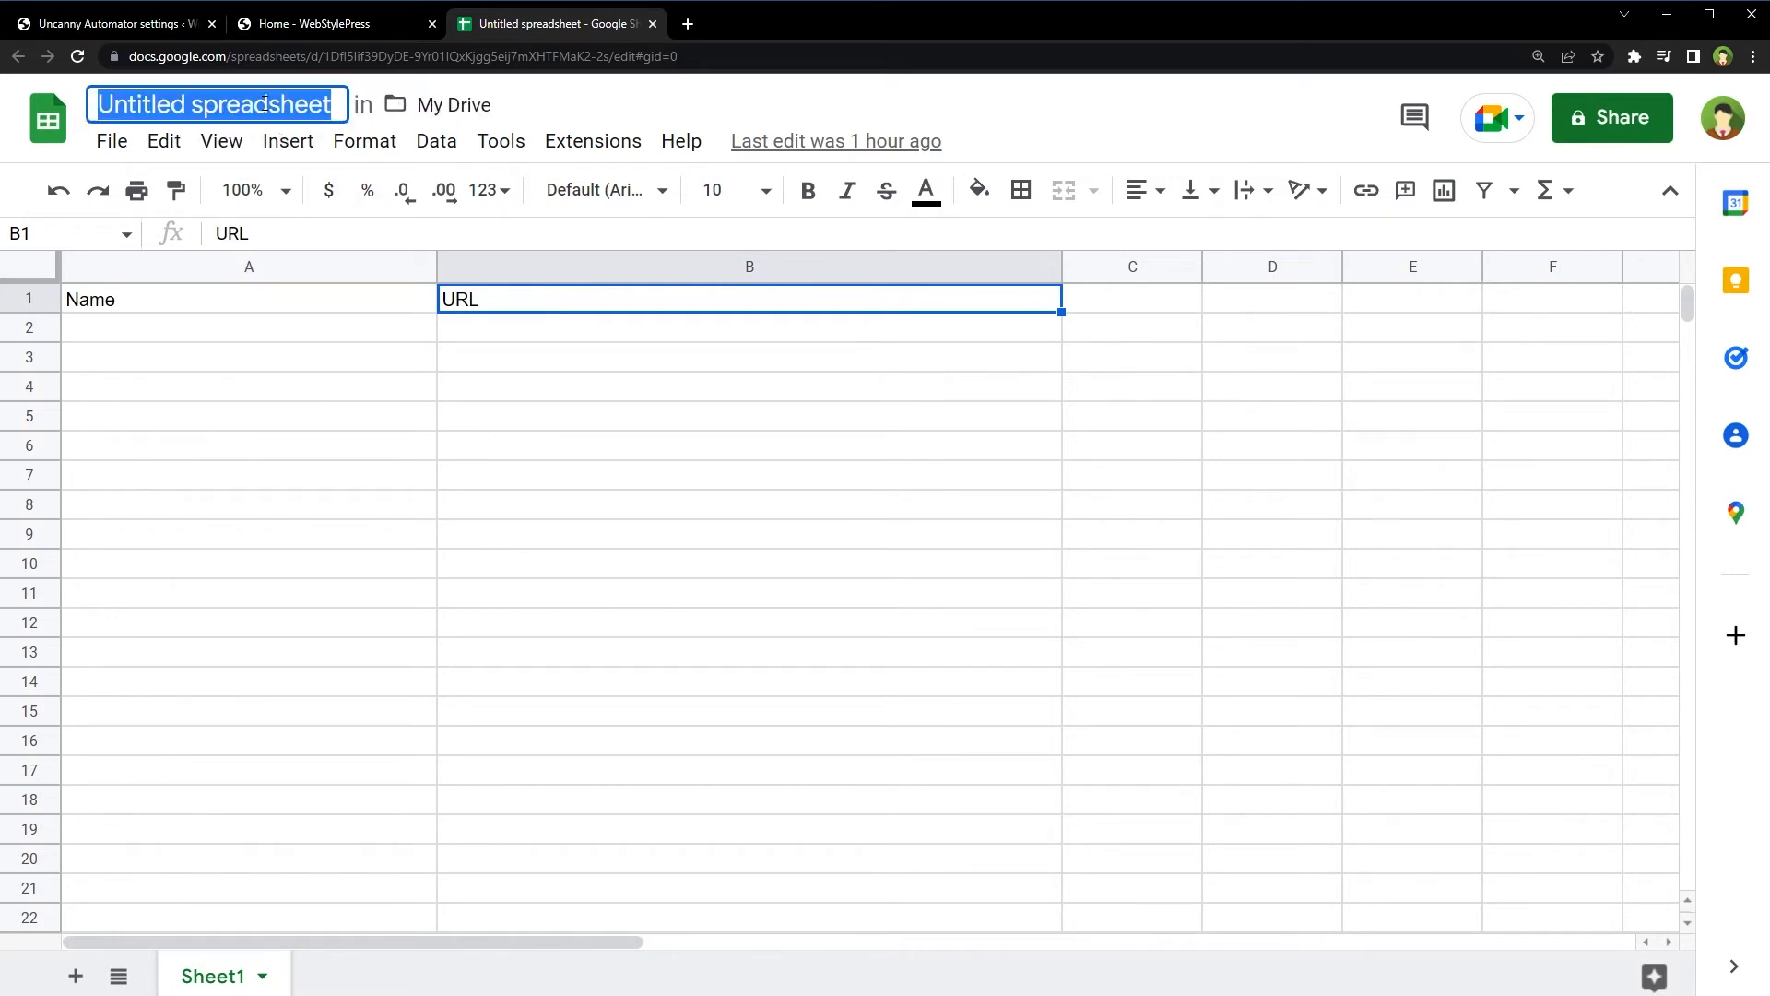
text(Out of Stock Products)
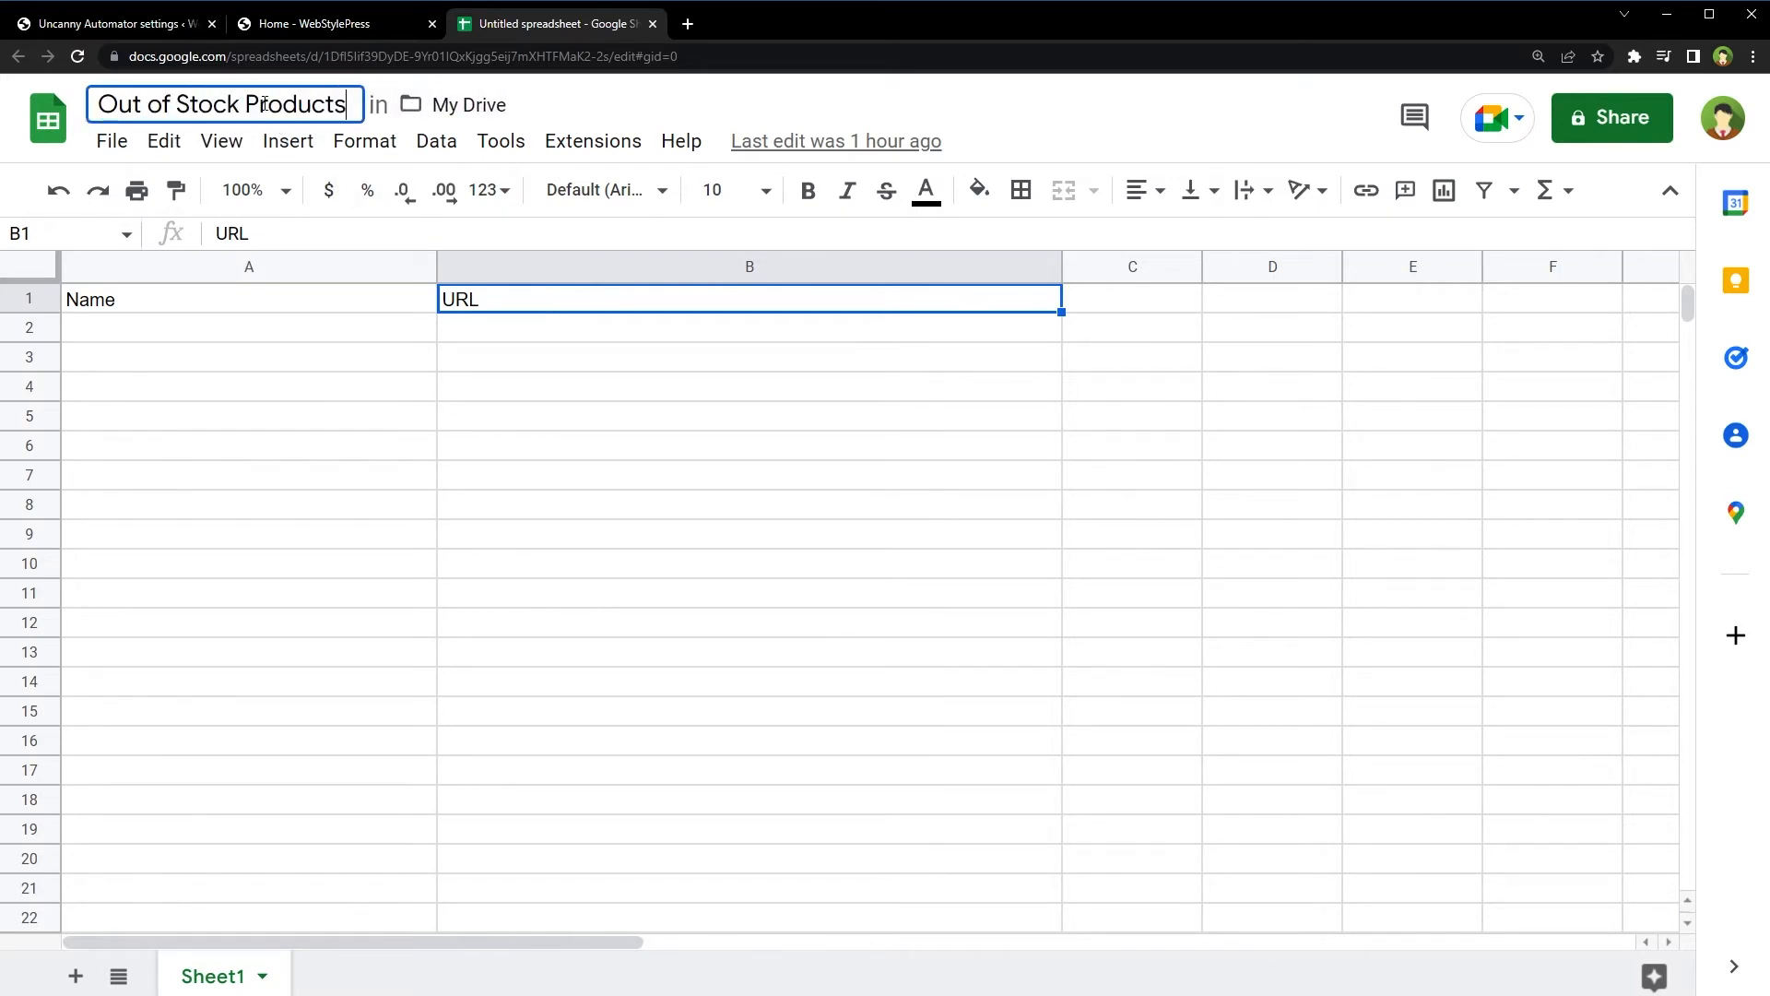
Confirm the spreadsheet's new name, return to WordPress and create a new Automator recipe of the Everyone type.
key(Return)
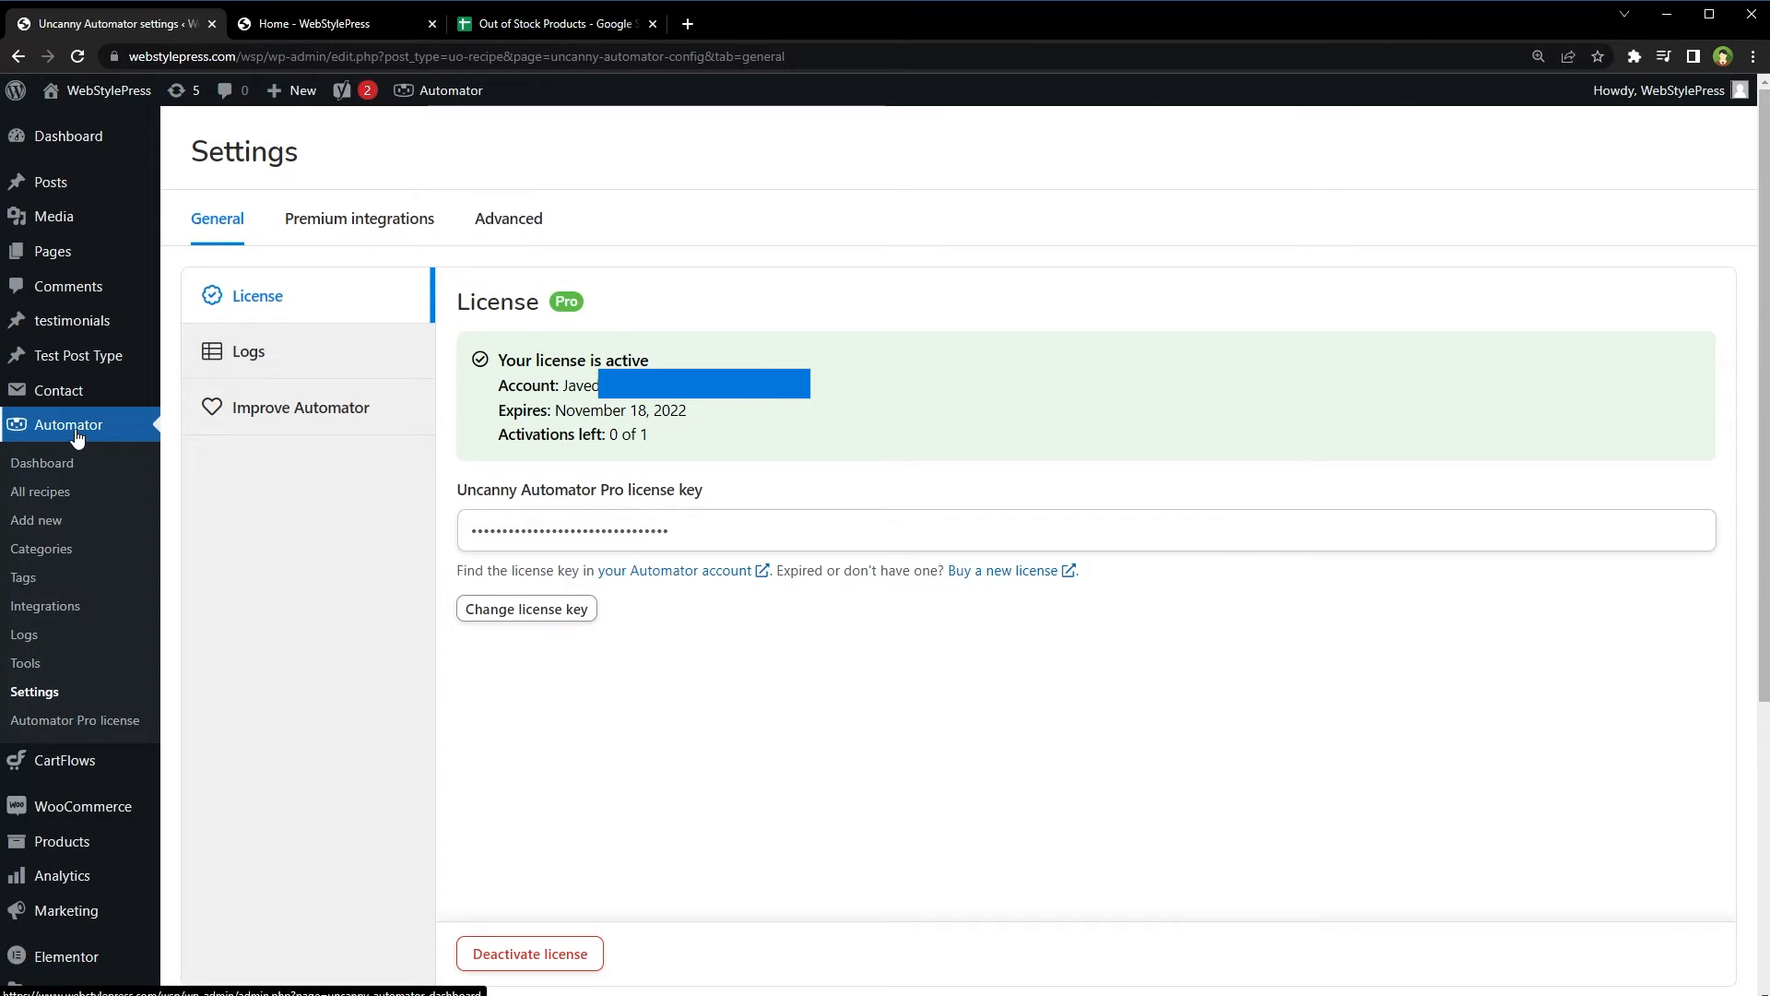
click(50, 530)
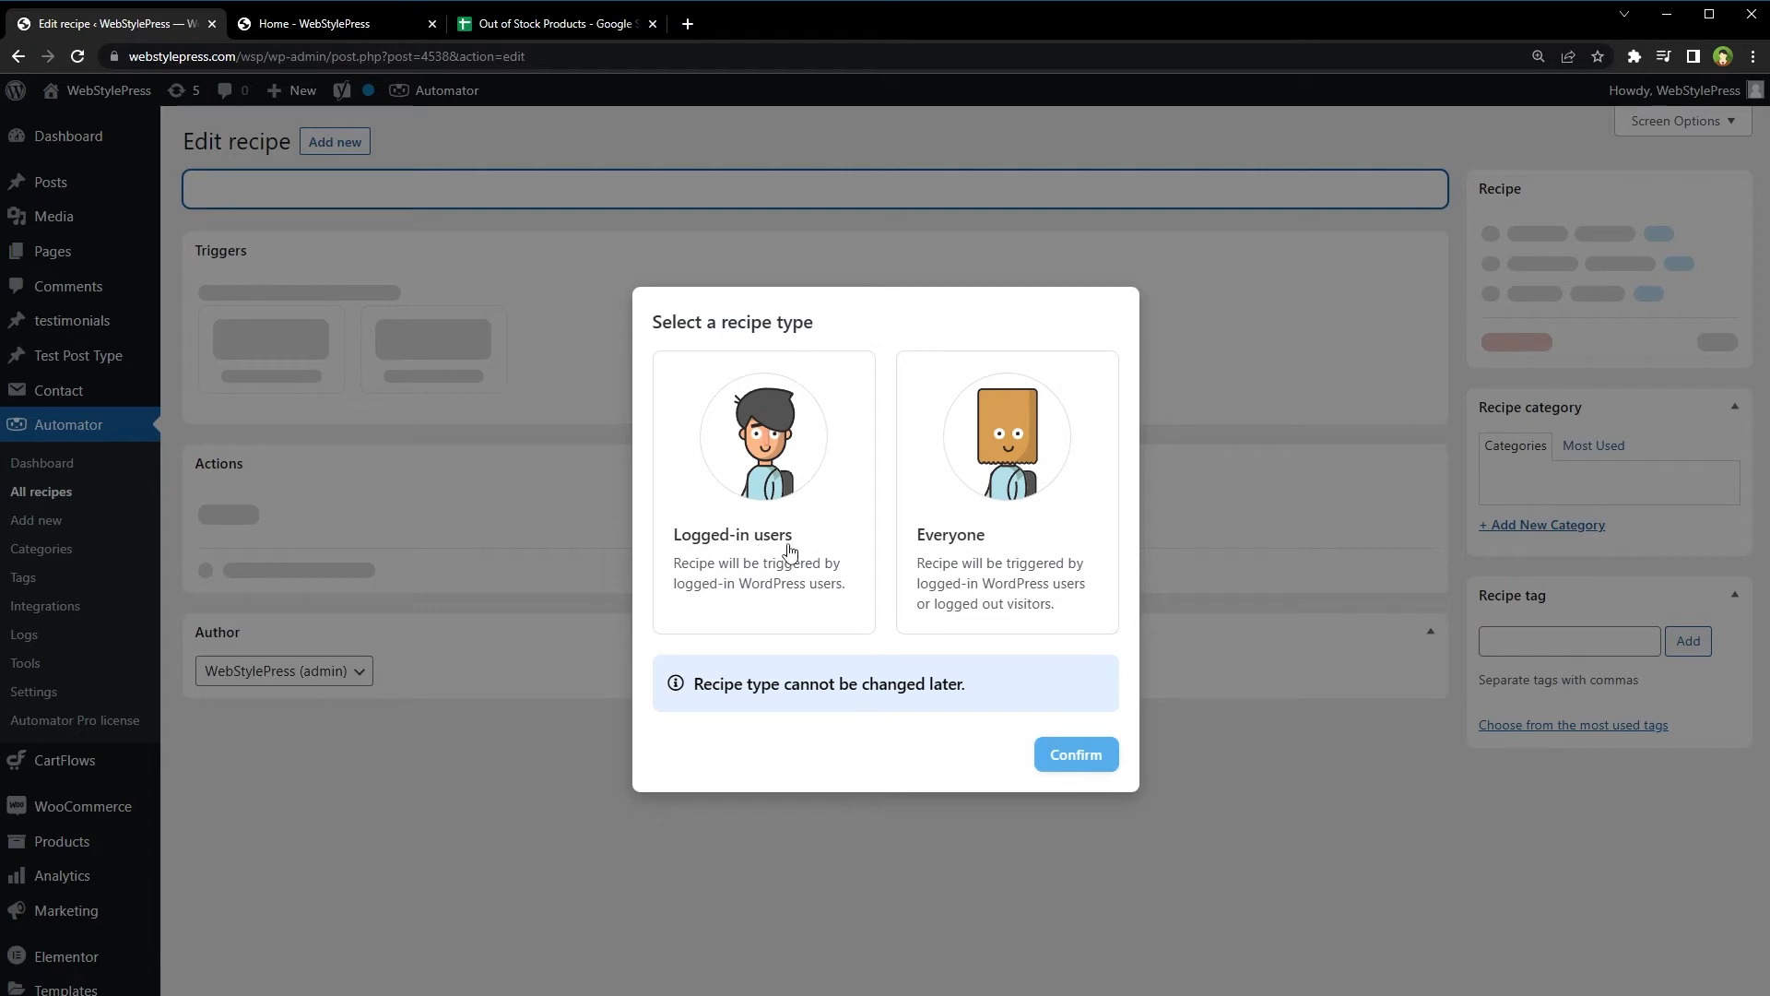
click(992, 486)
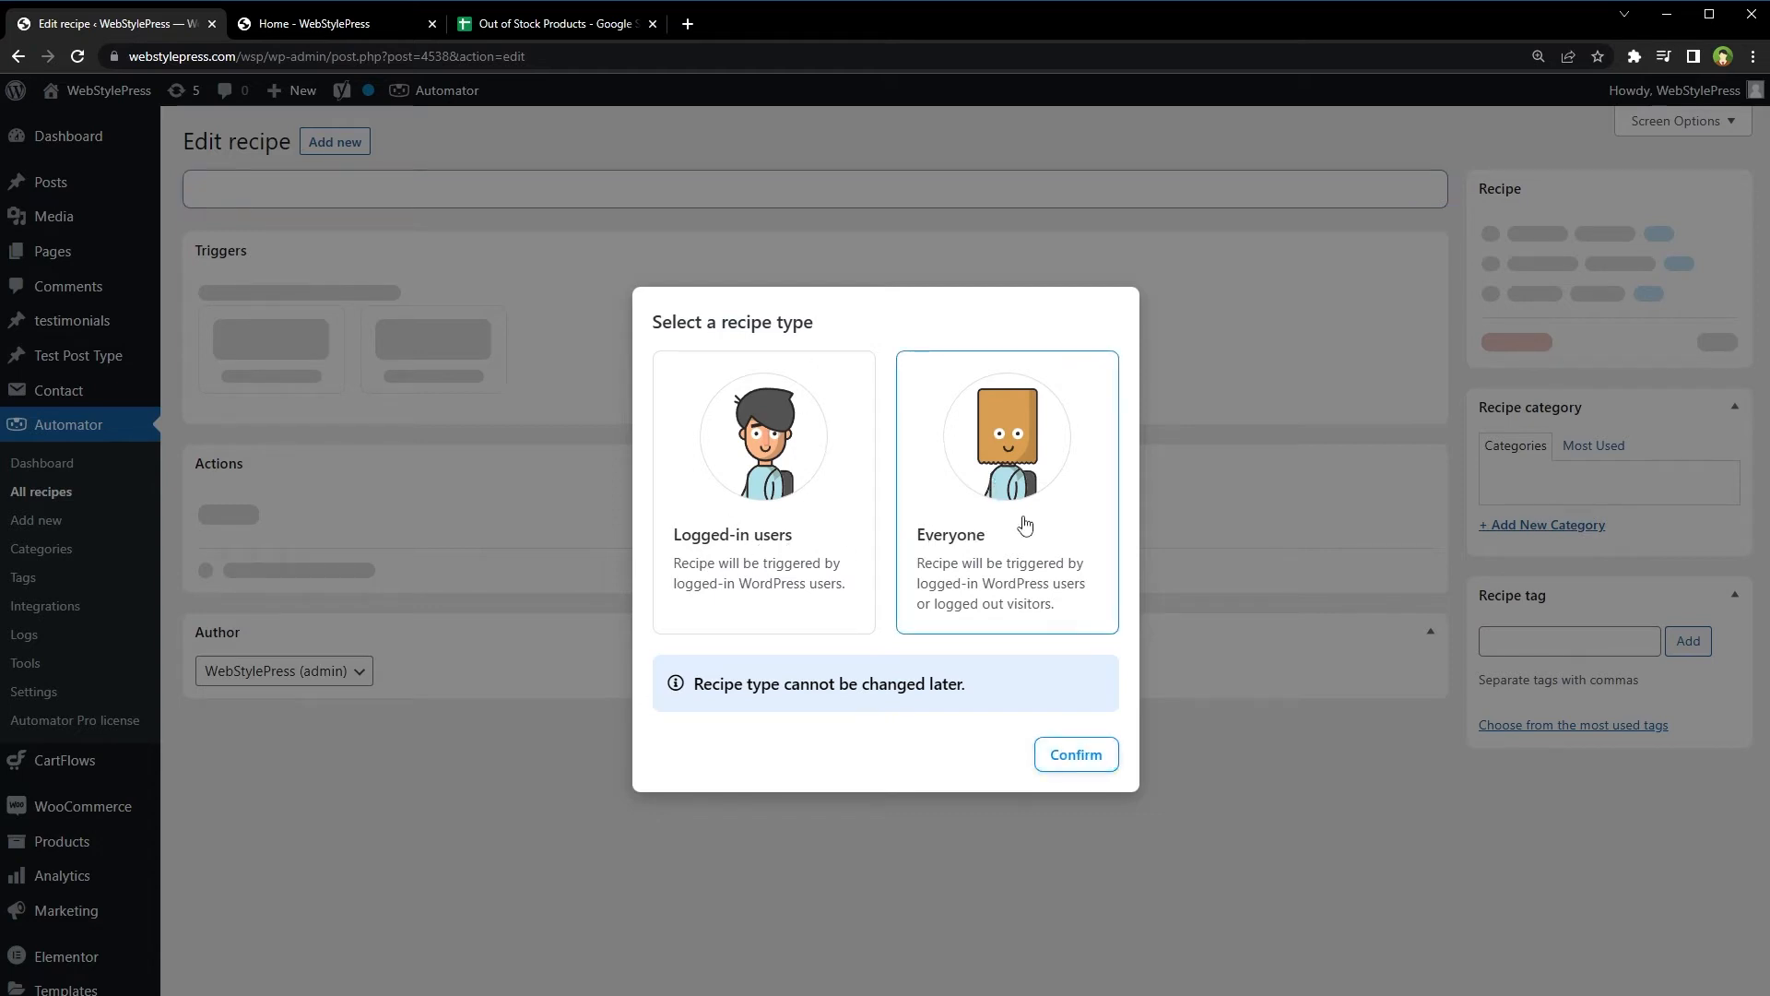
click(1079, 757)
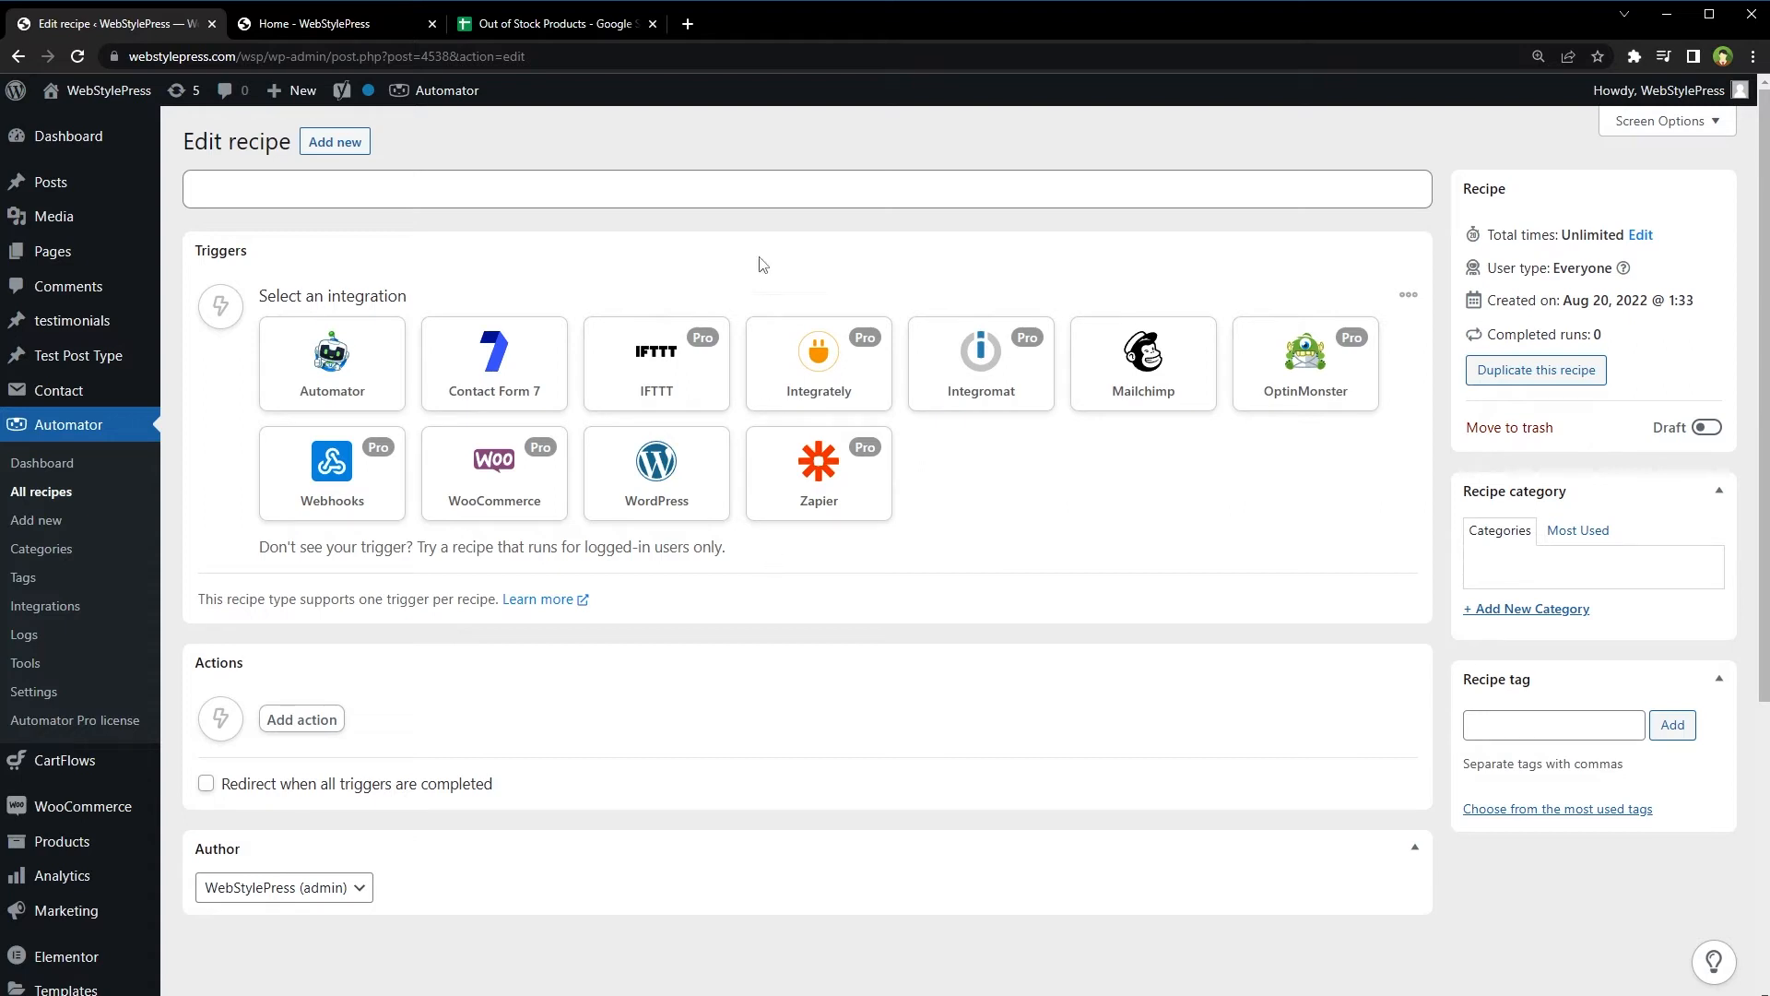
Title the recipe "Product Out of Order - Add in Google Sheet".
click(766, 203)
text(Product)
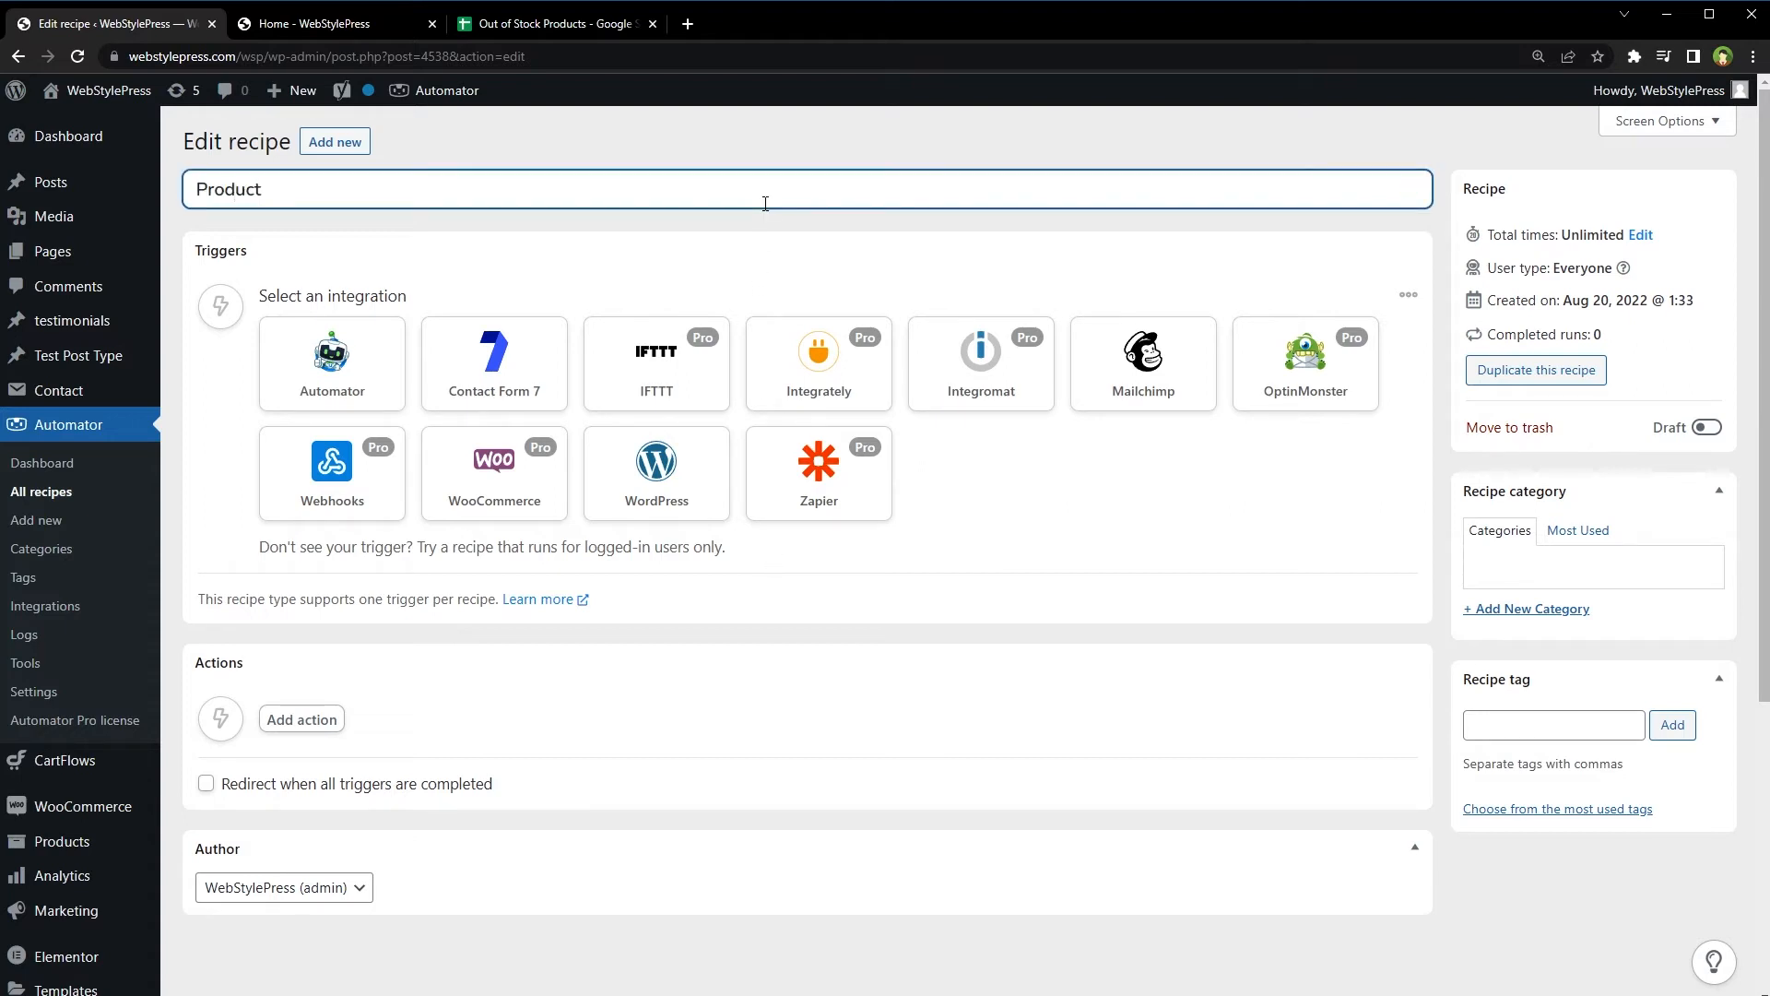
text( Out of Order - Add )
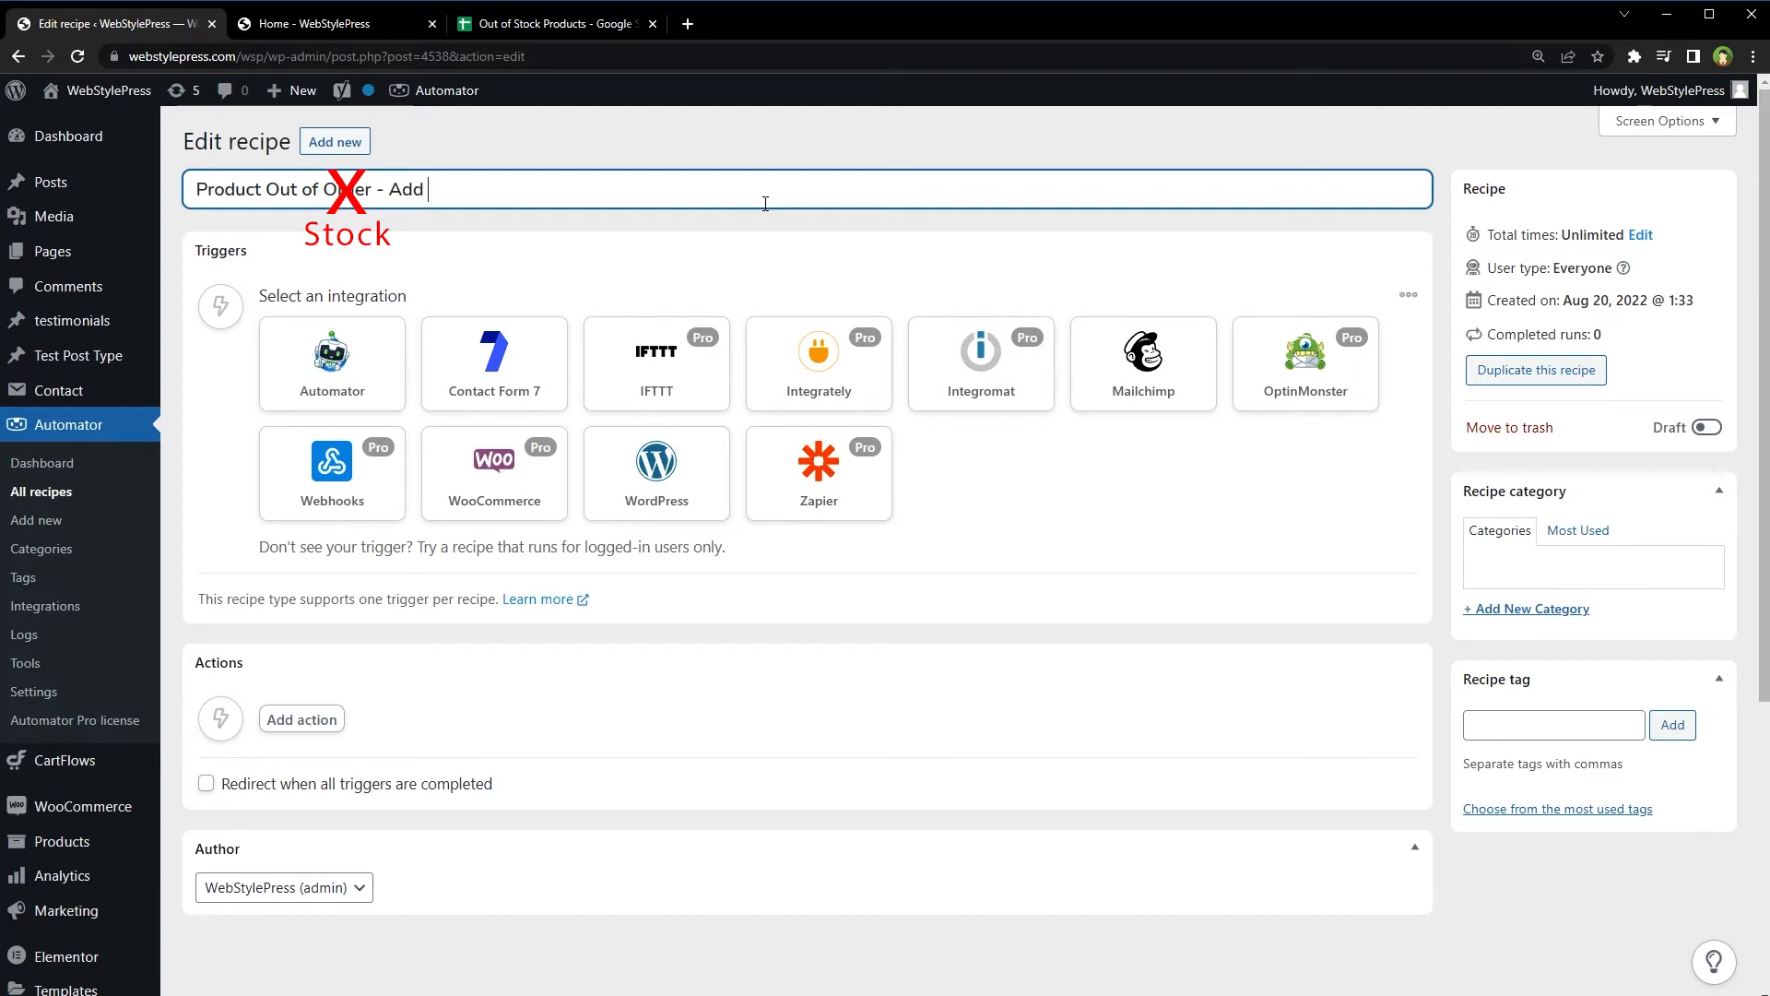
text(in Google Sheet)
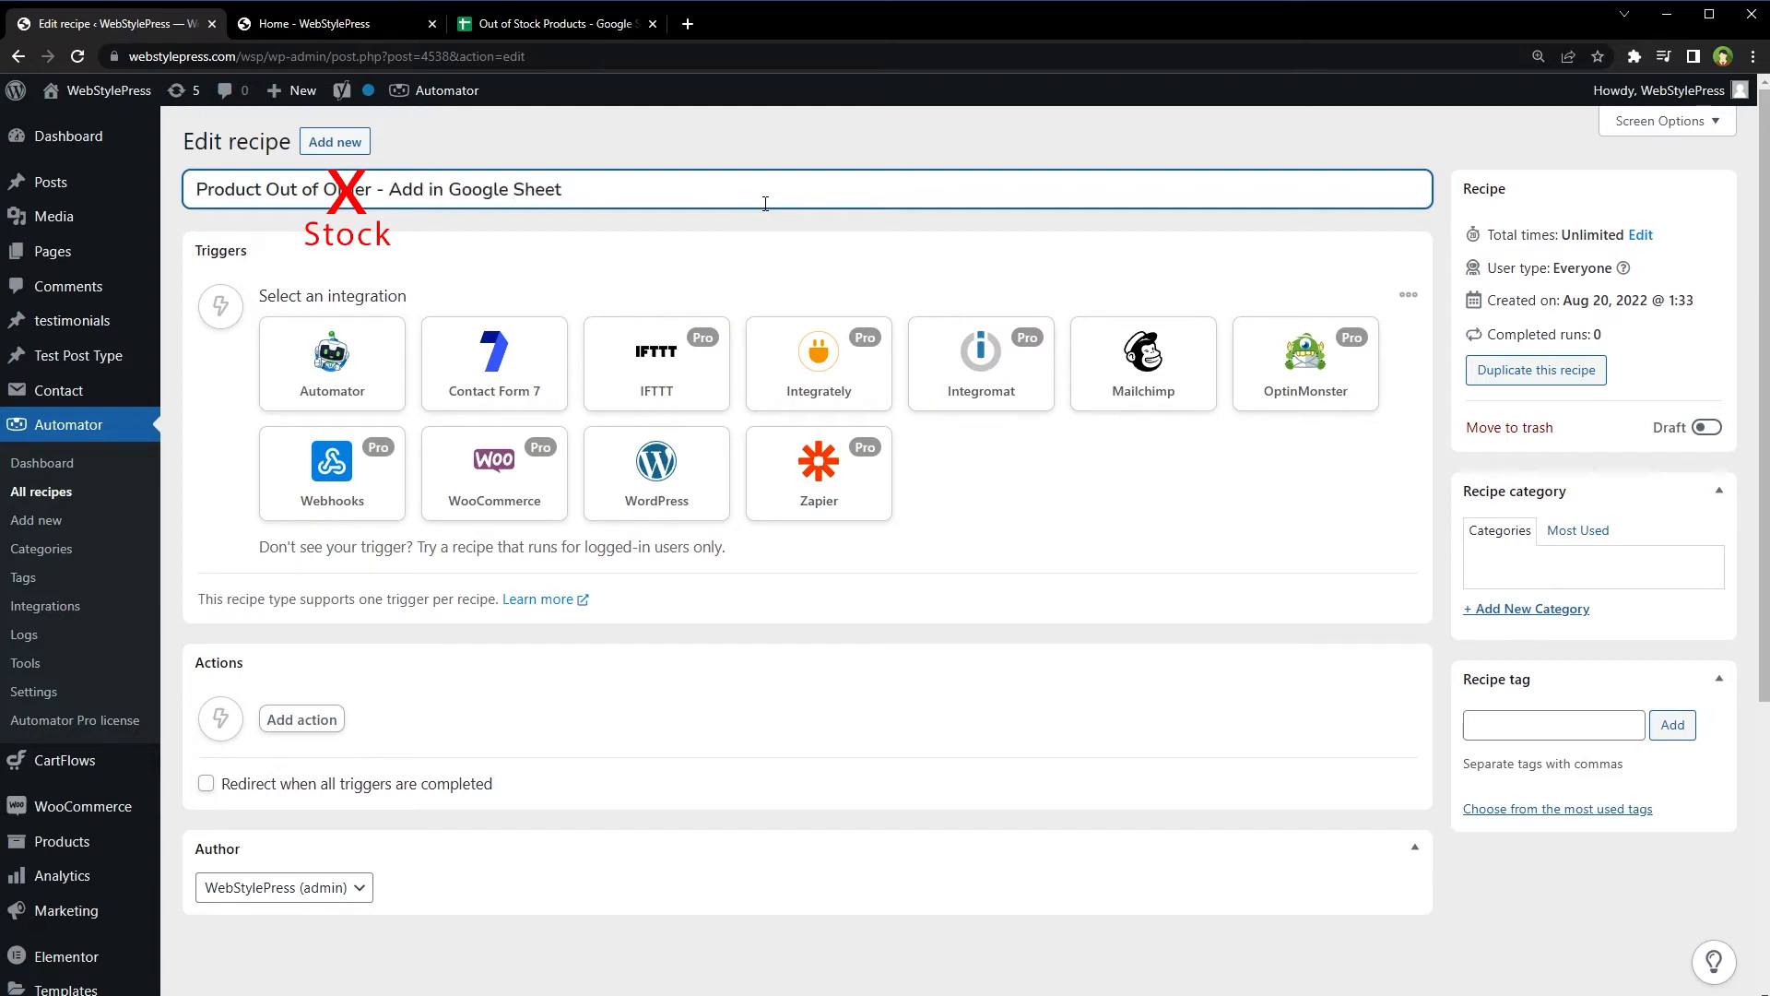
Add the WooCommerce trigger "A product's inventory status is set to a specific status" to the recipe.
click(485, 486)
scroll(516, 461, down, 10)
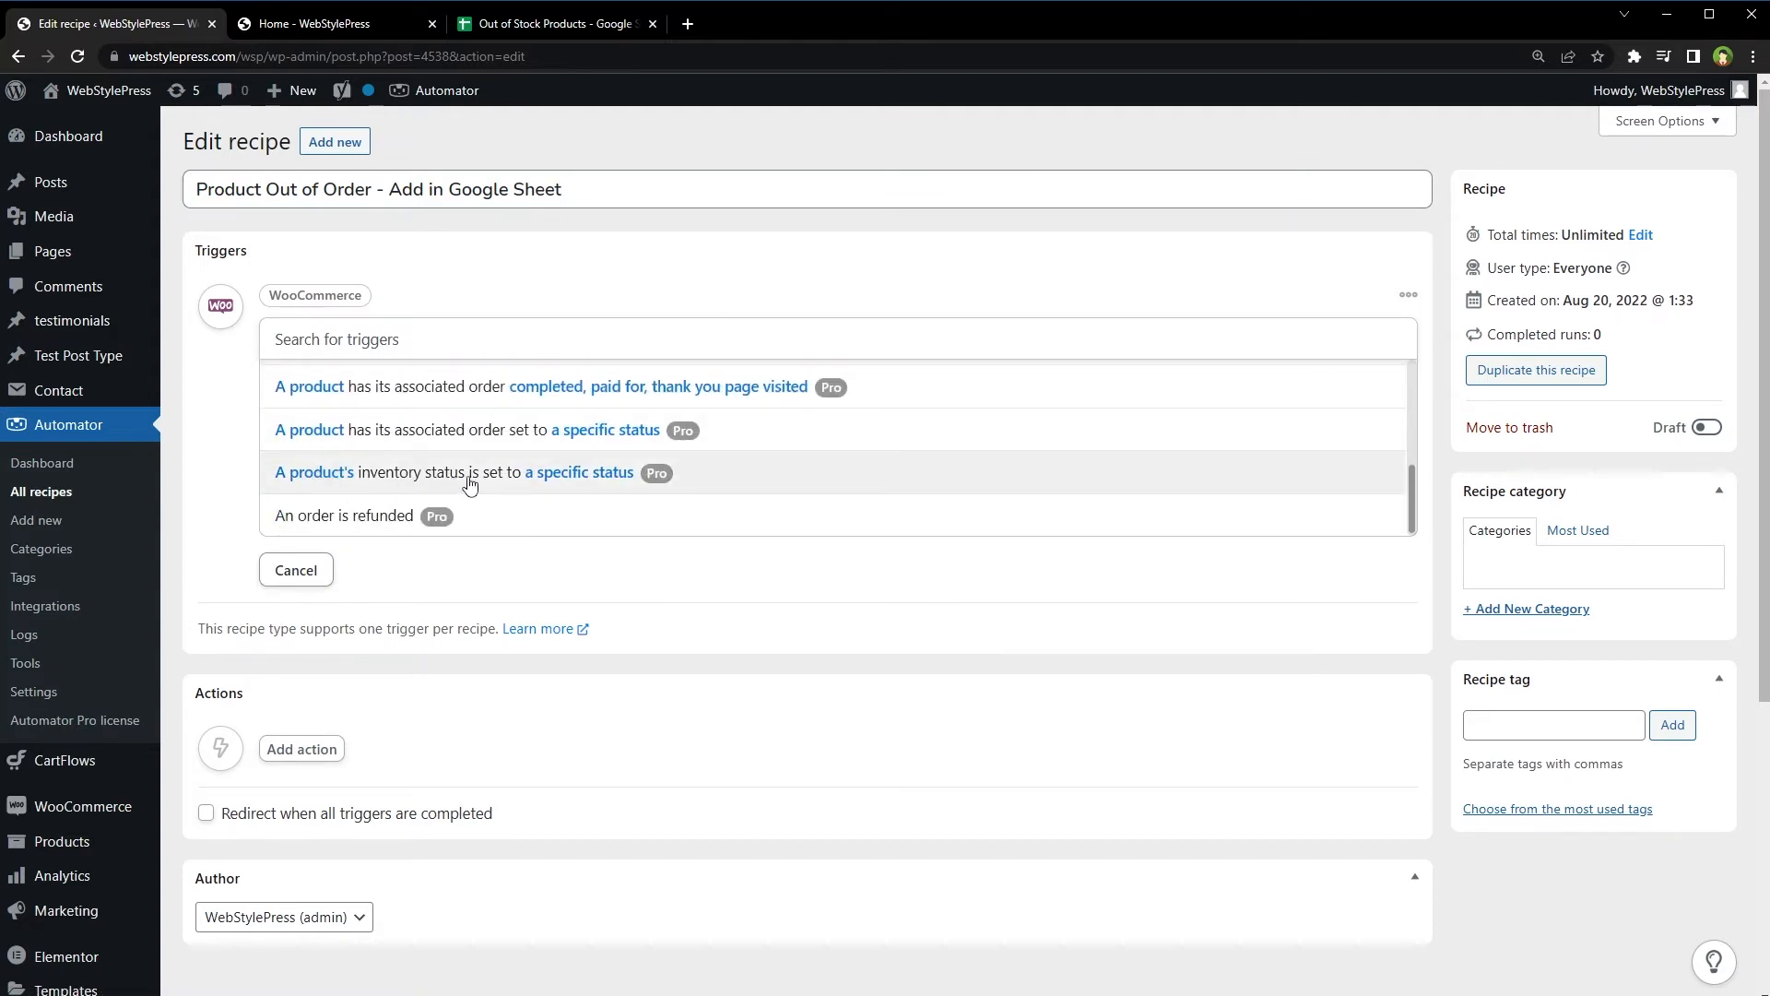
click(593, 477)
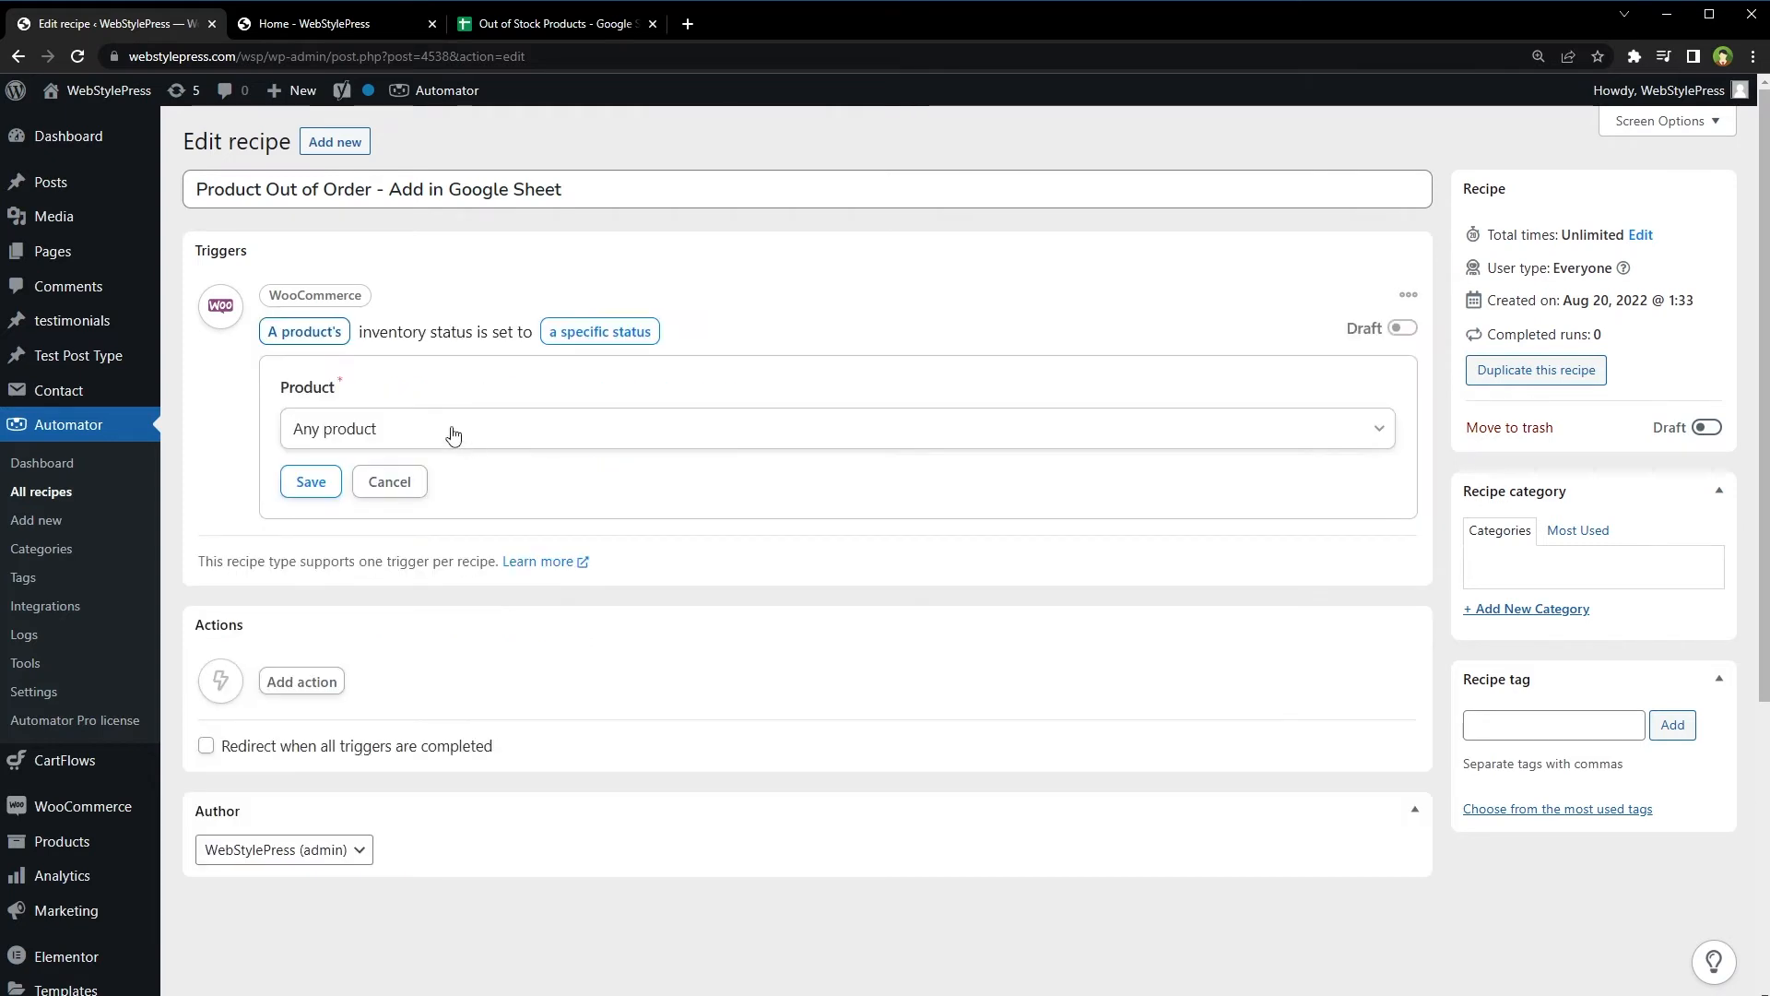
Configure the WooCommerce trigger for Any product with the stock status Out of stock, saving both settings.
click(484, 434)
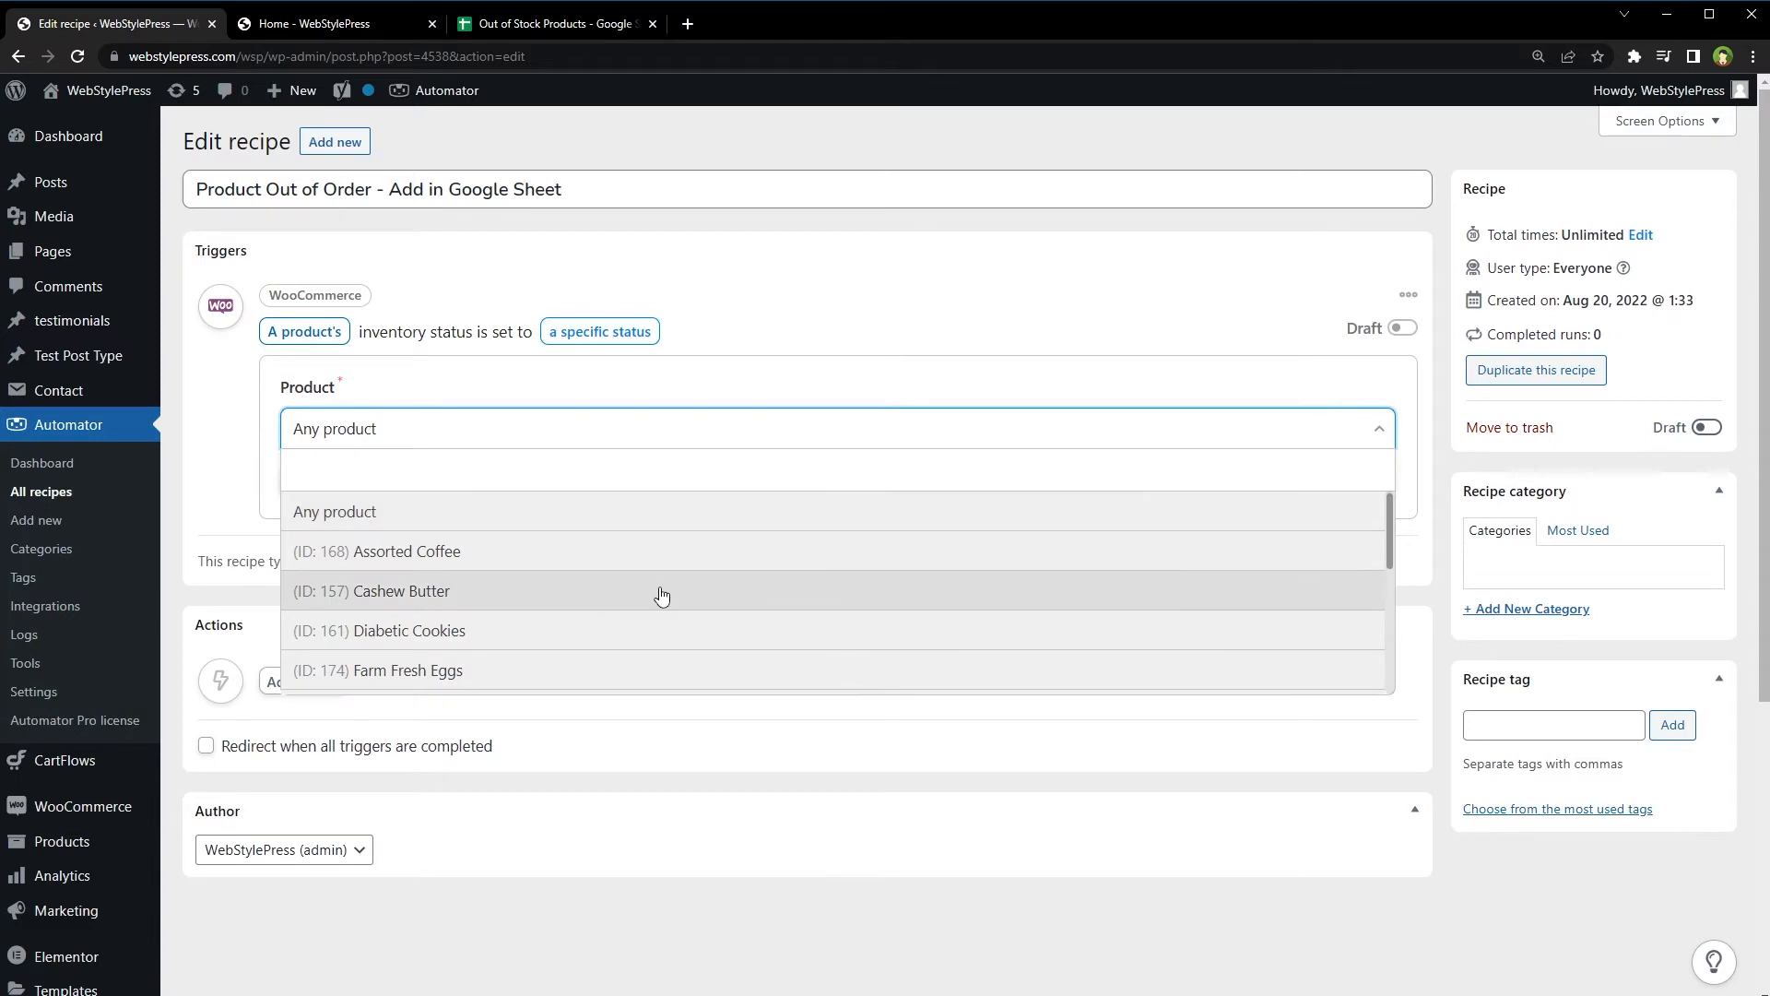
scroll(661, 594, down, 3)
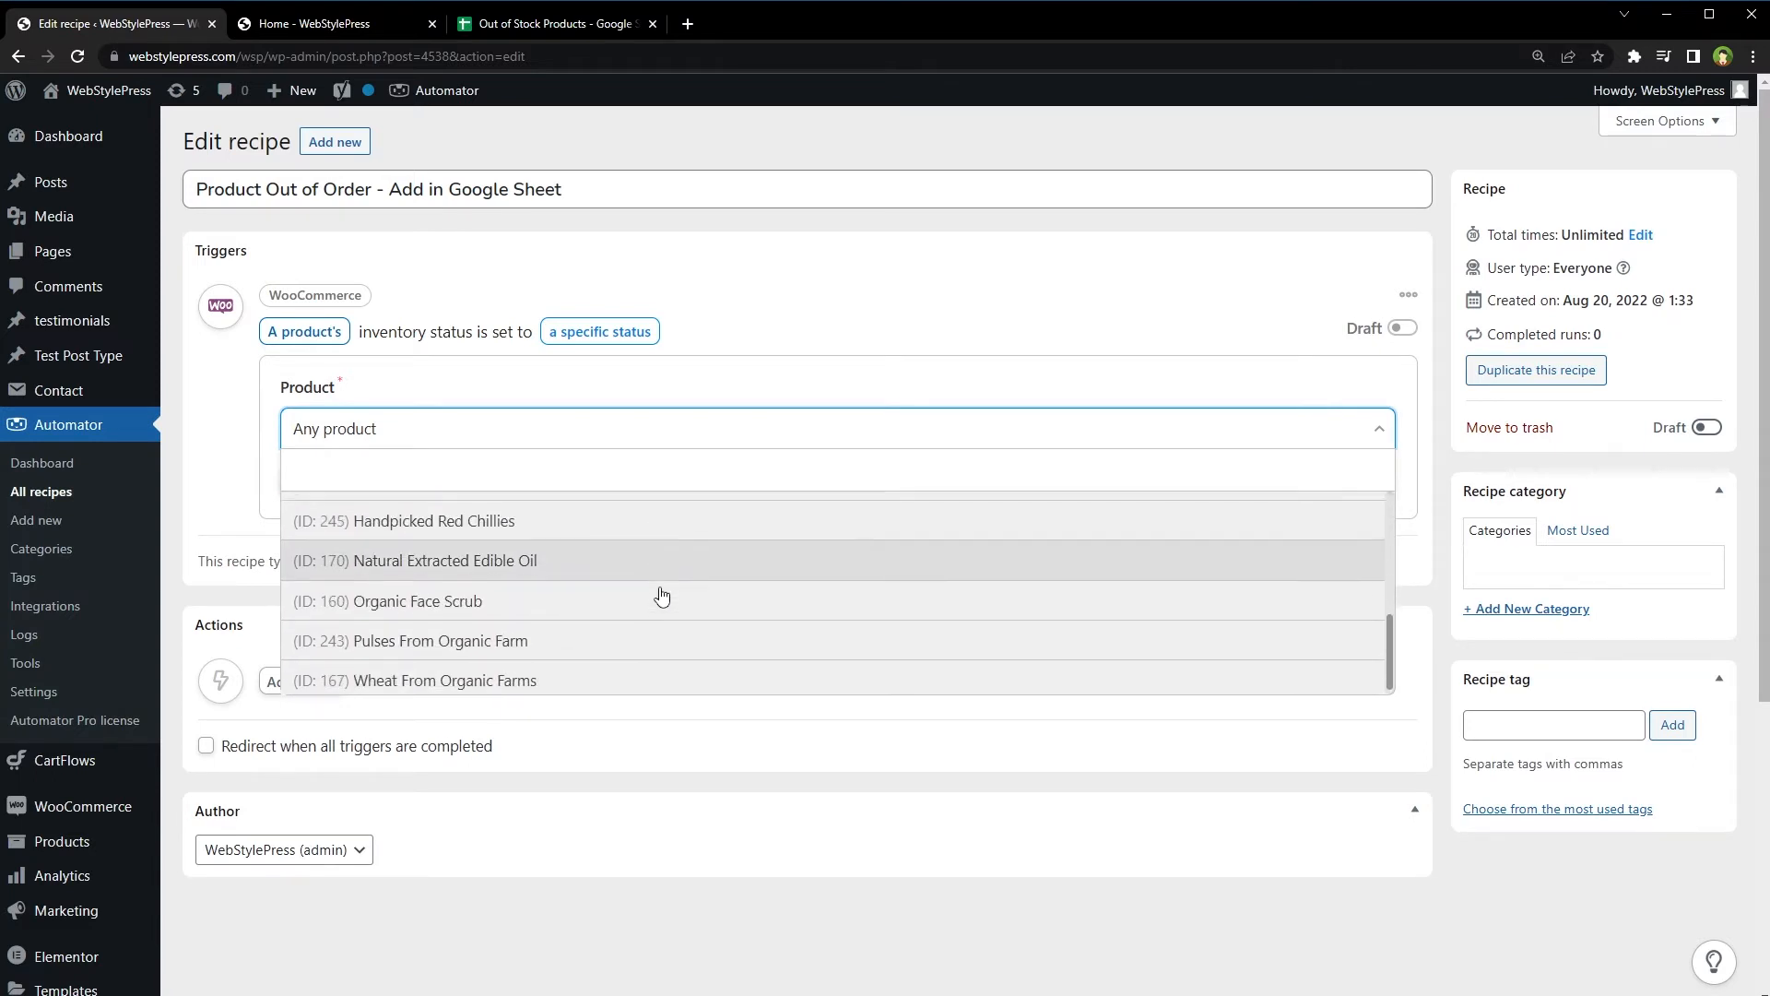
scroll(660, 595, up, 5)
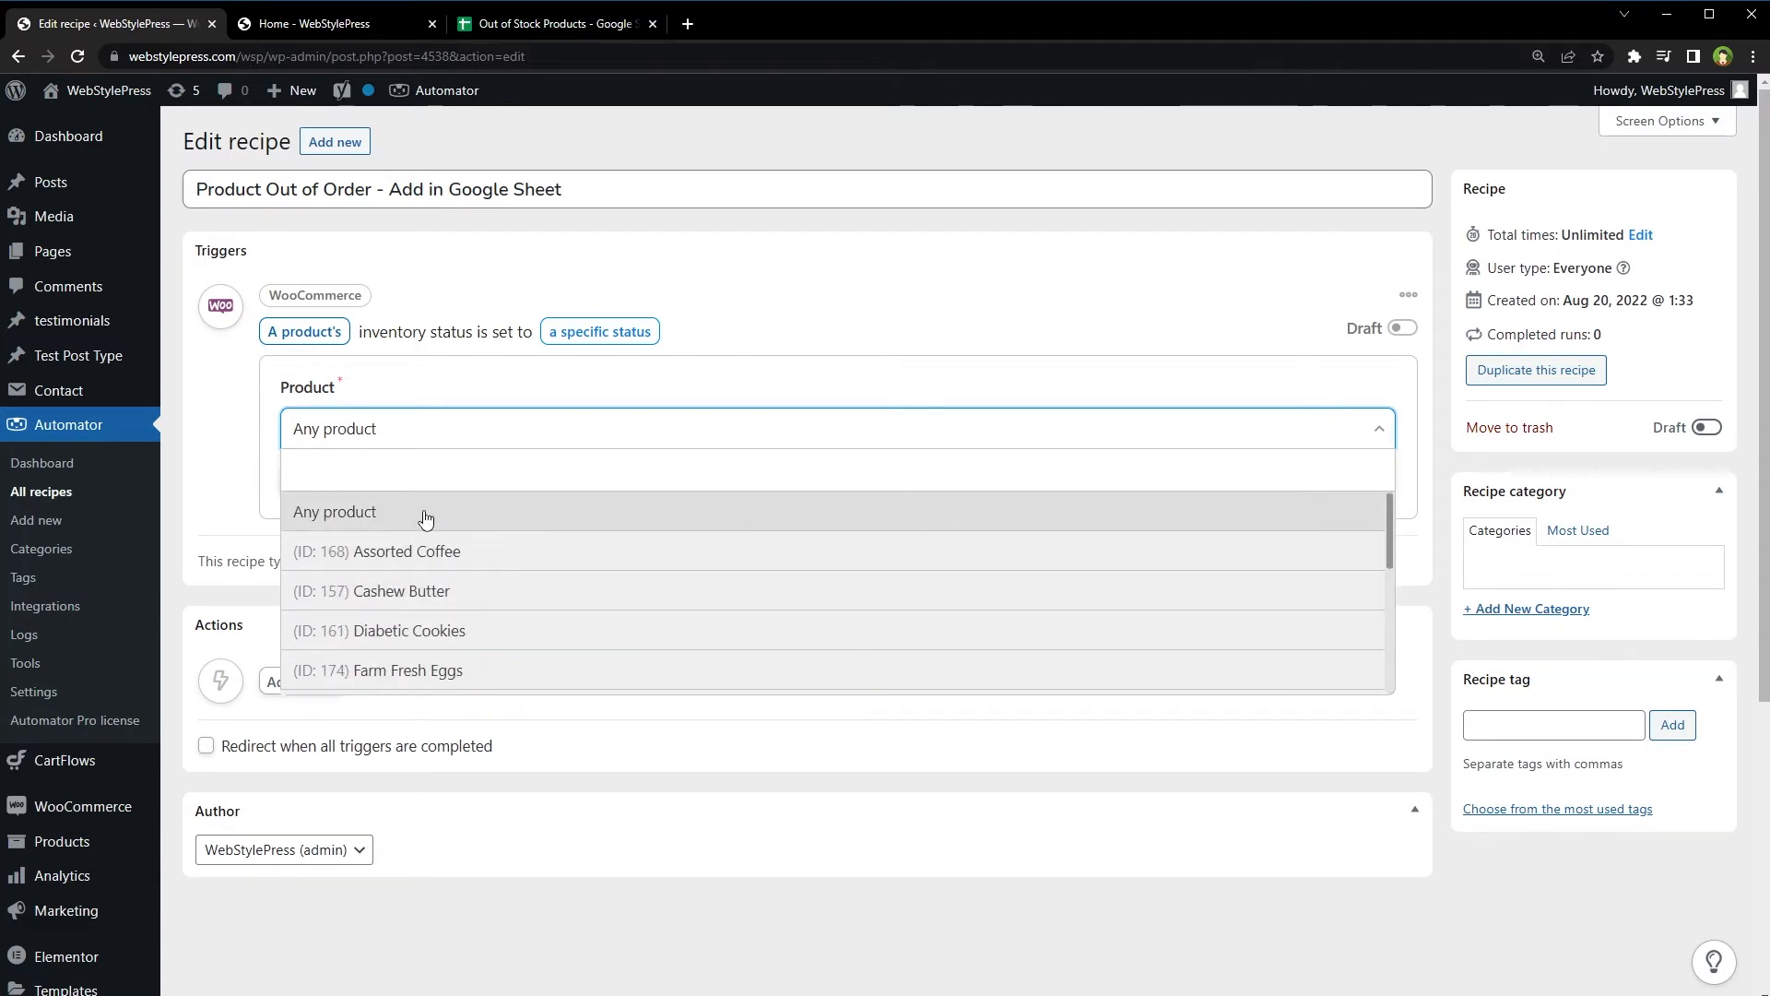
click(424, 513)
click(291, 486)
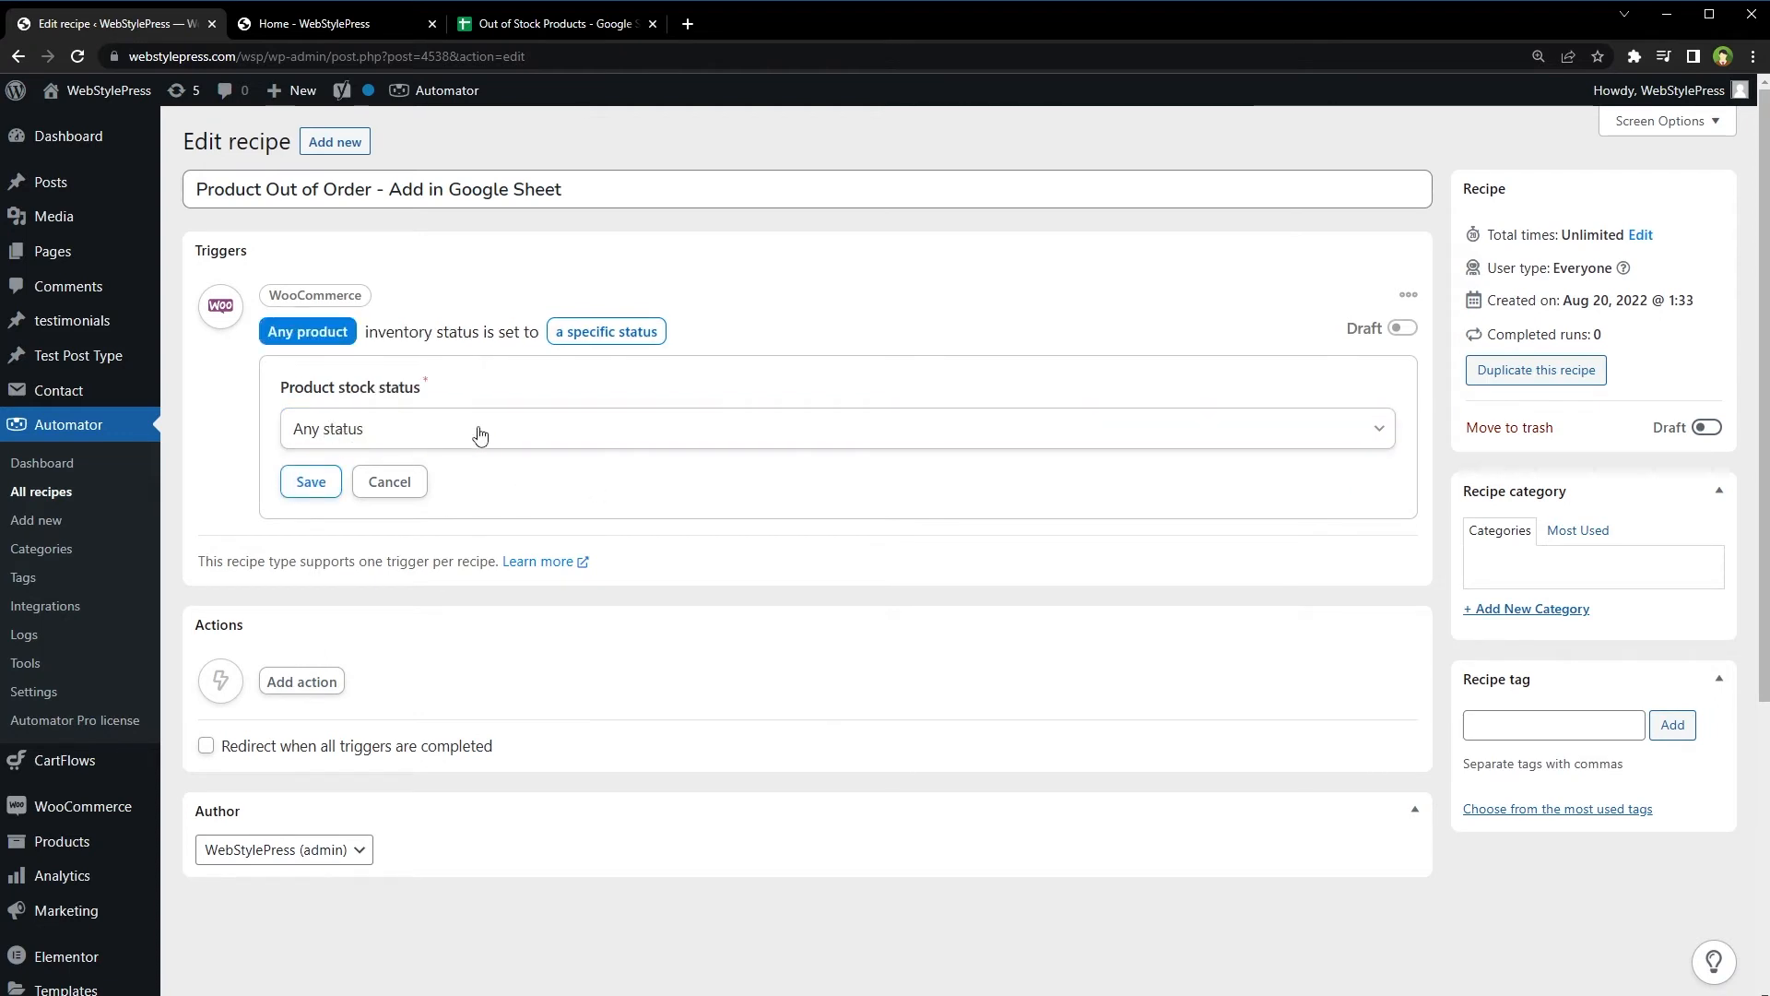
click(629, 426)
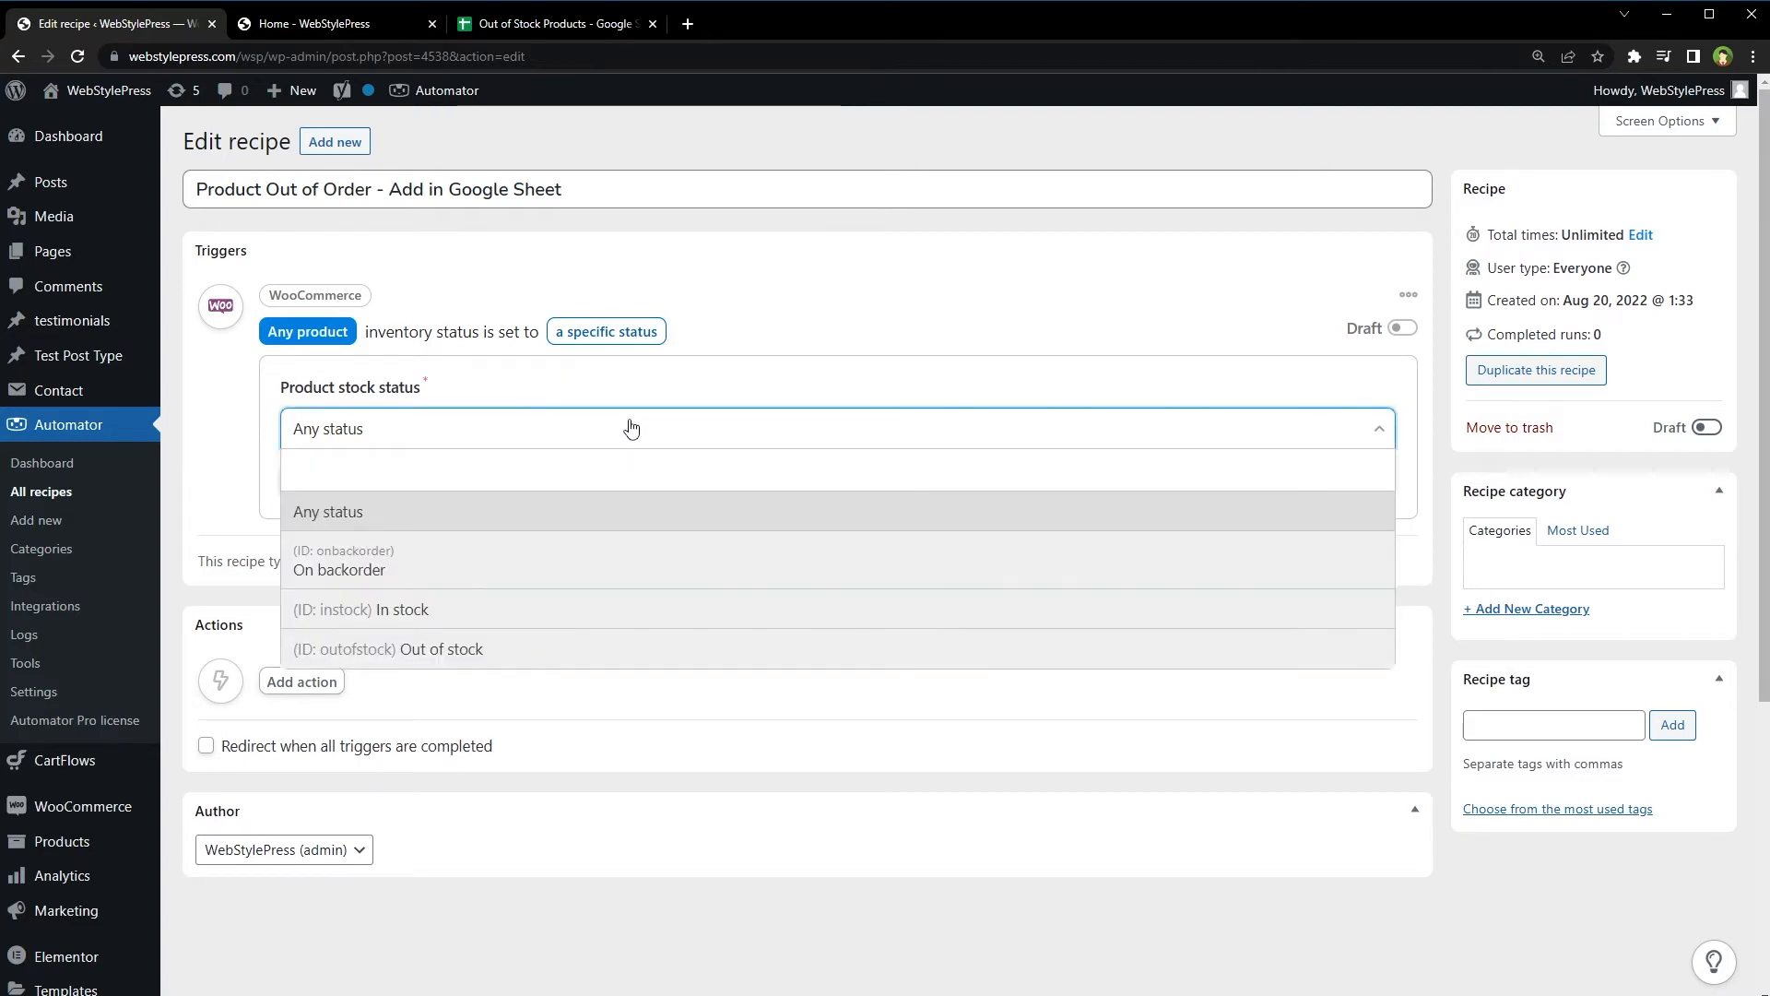
click(629, 651)
click(311, 482)
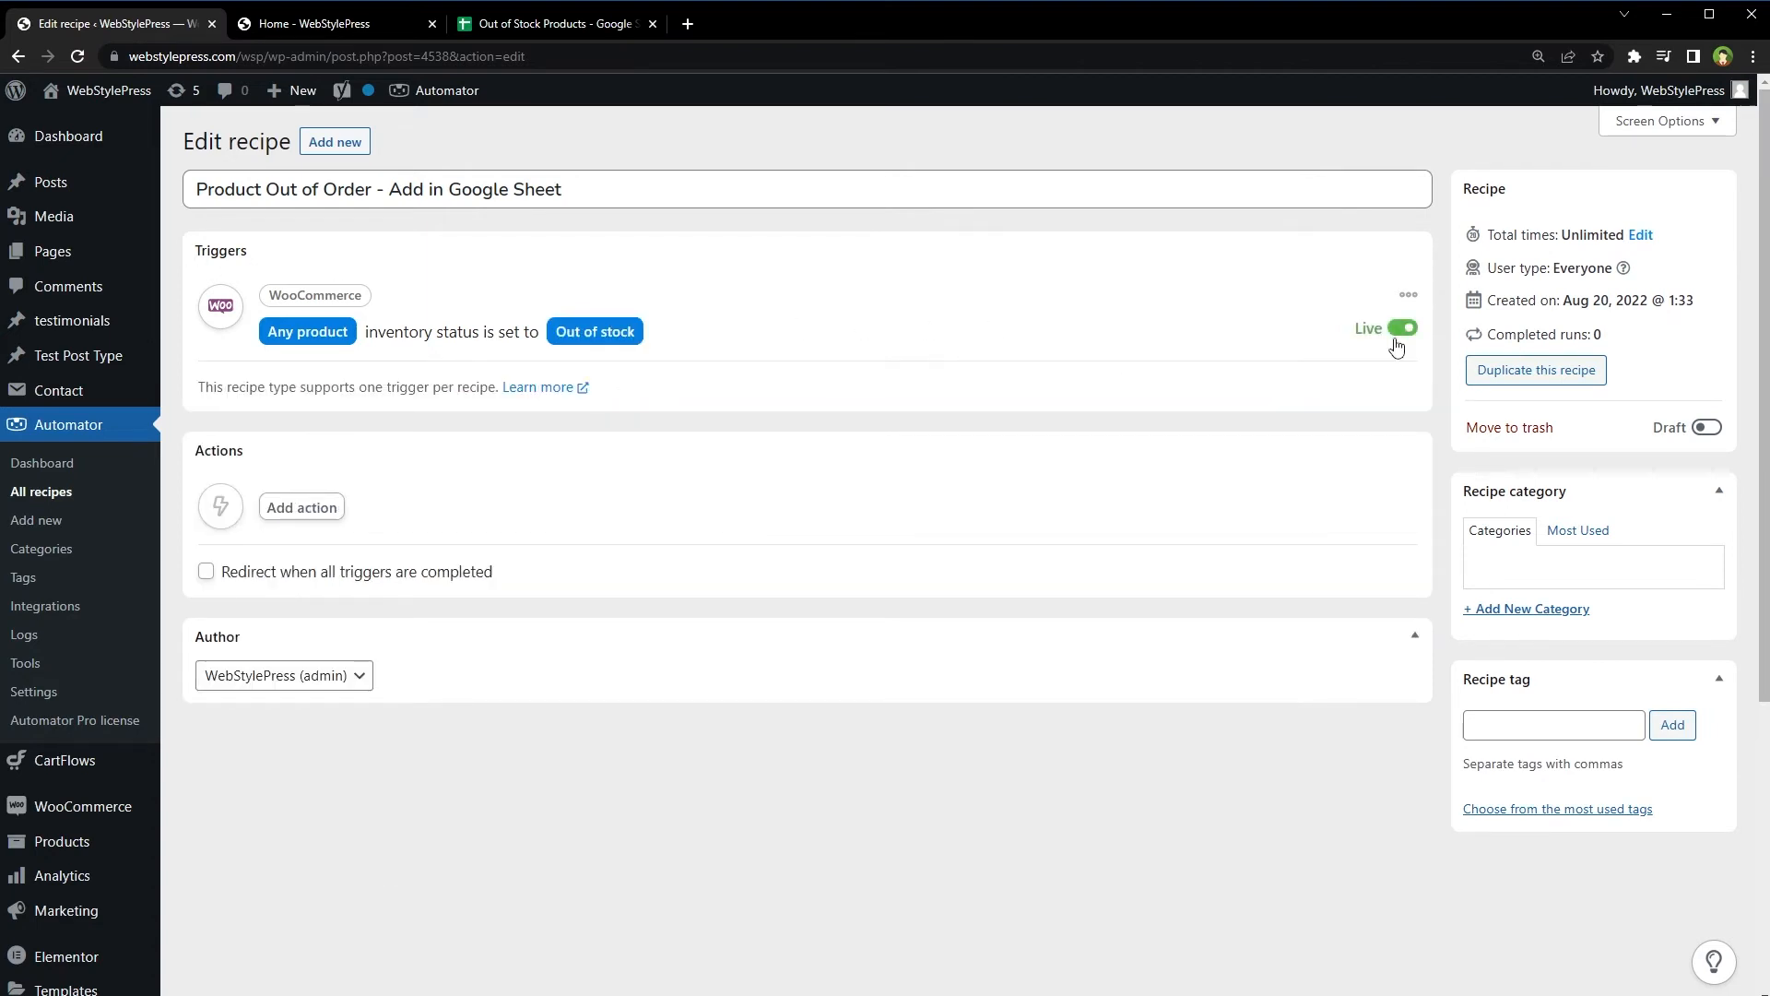
Add the Google Sheets action "Create a row in a Google Sheet" to the recipe.
click(318, 508)
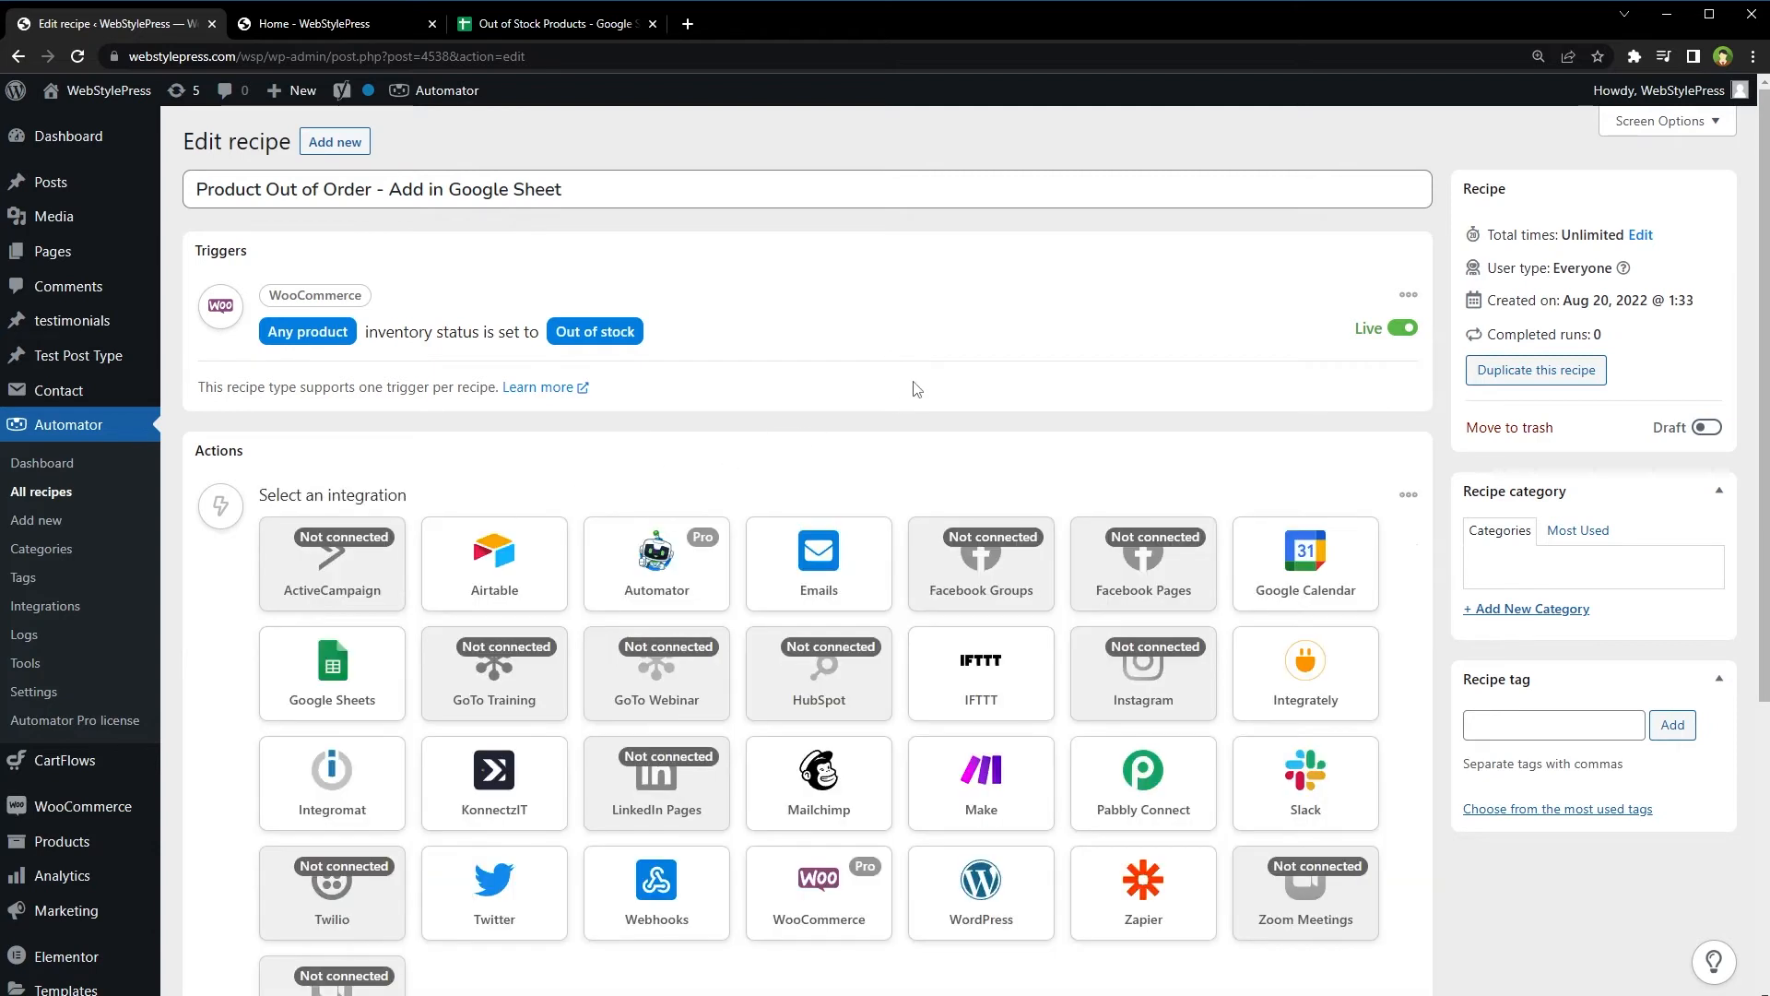
scroll(916, 388, down, 2)
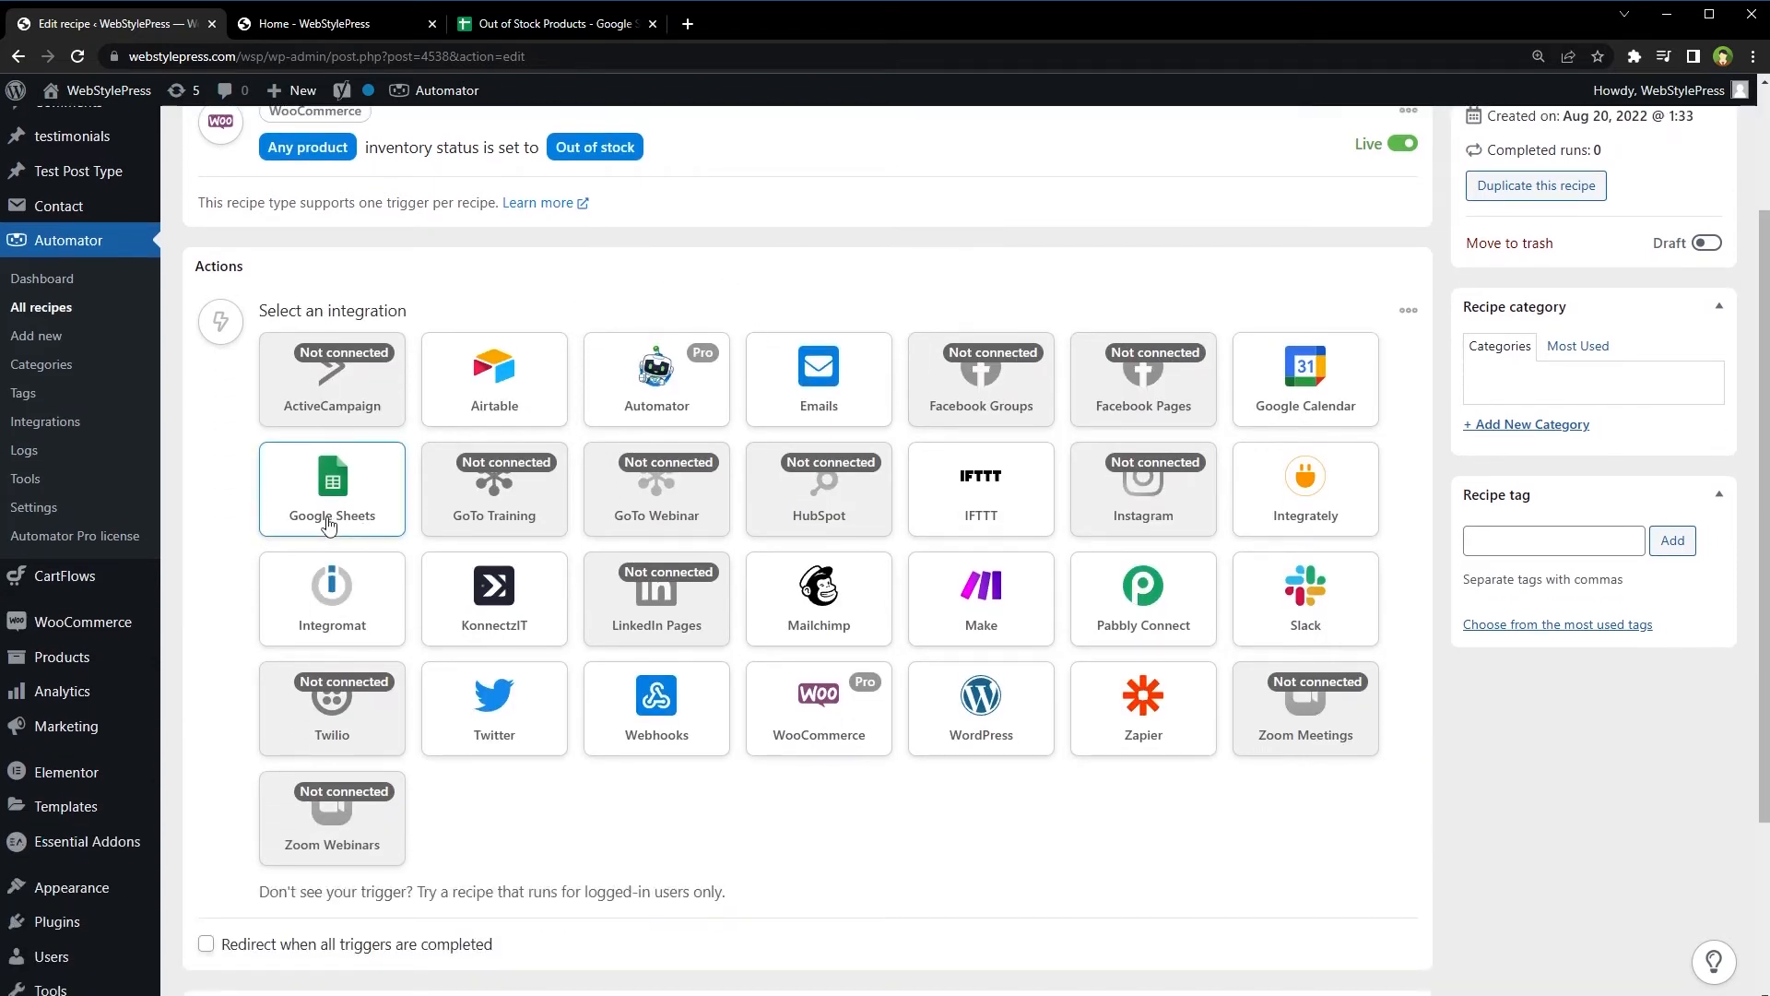
click(326, 494)
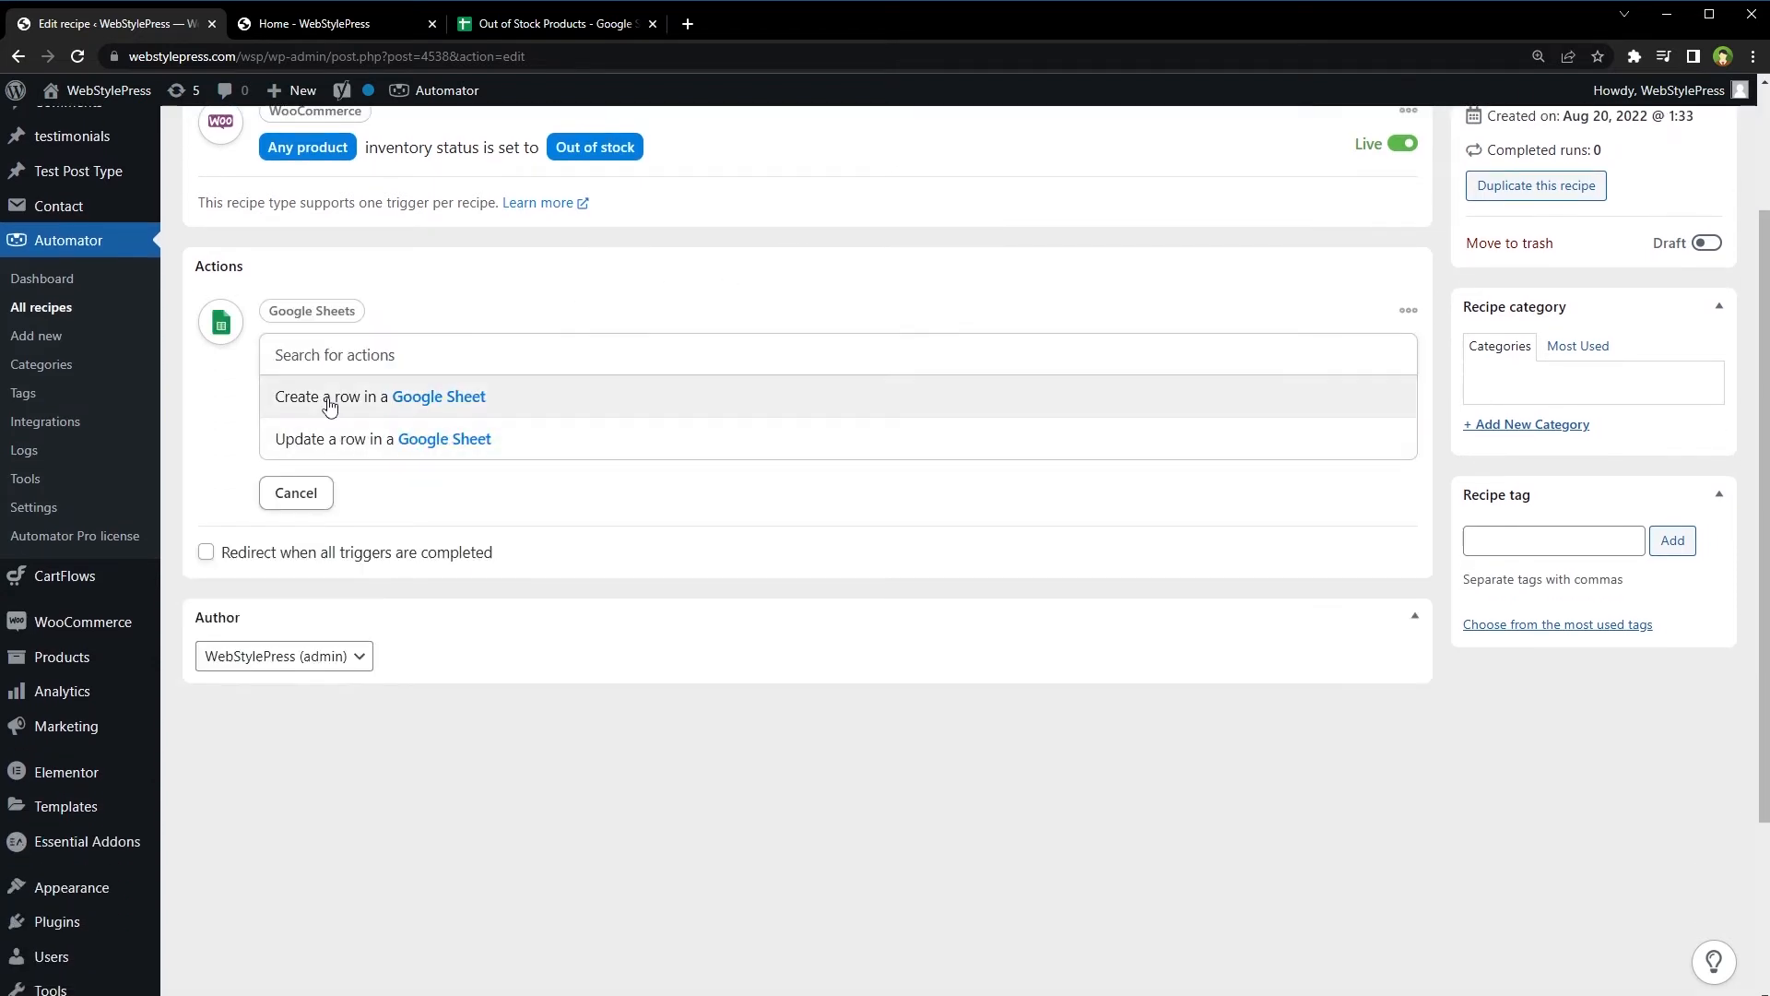
click(546, 404)
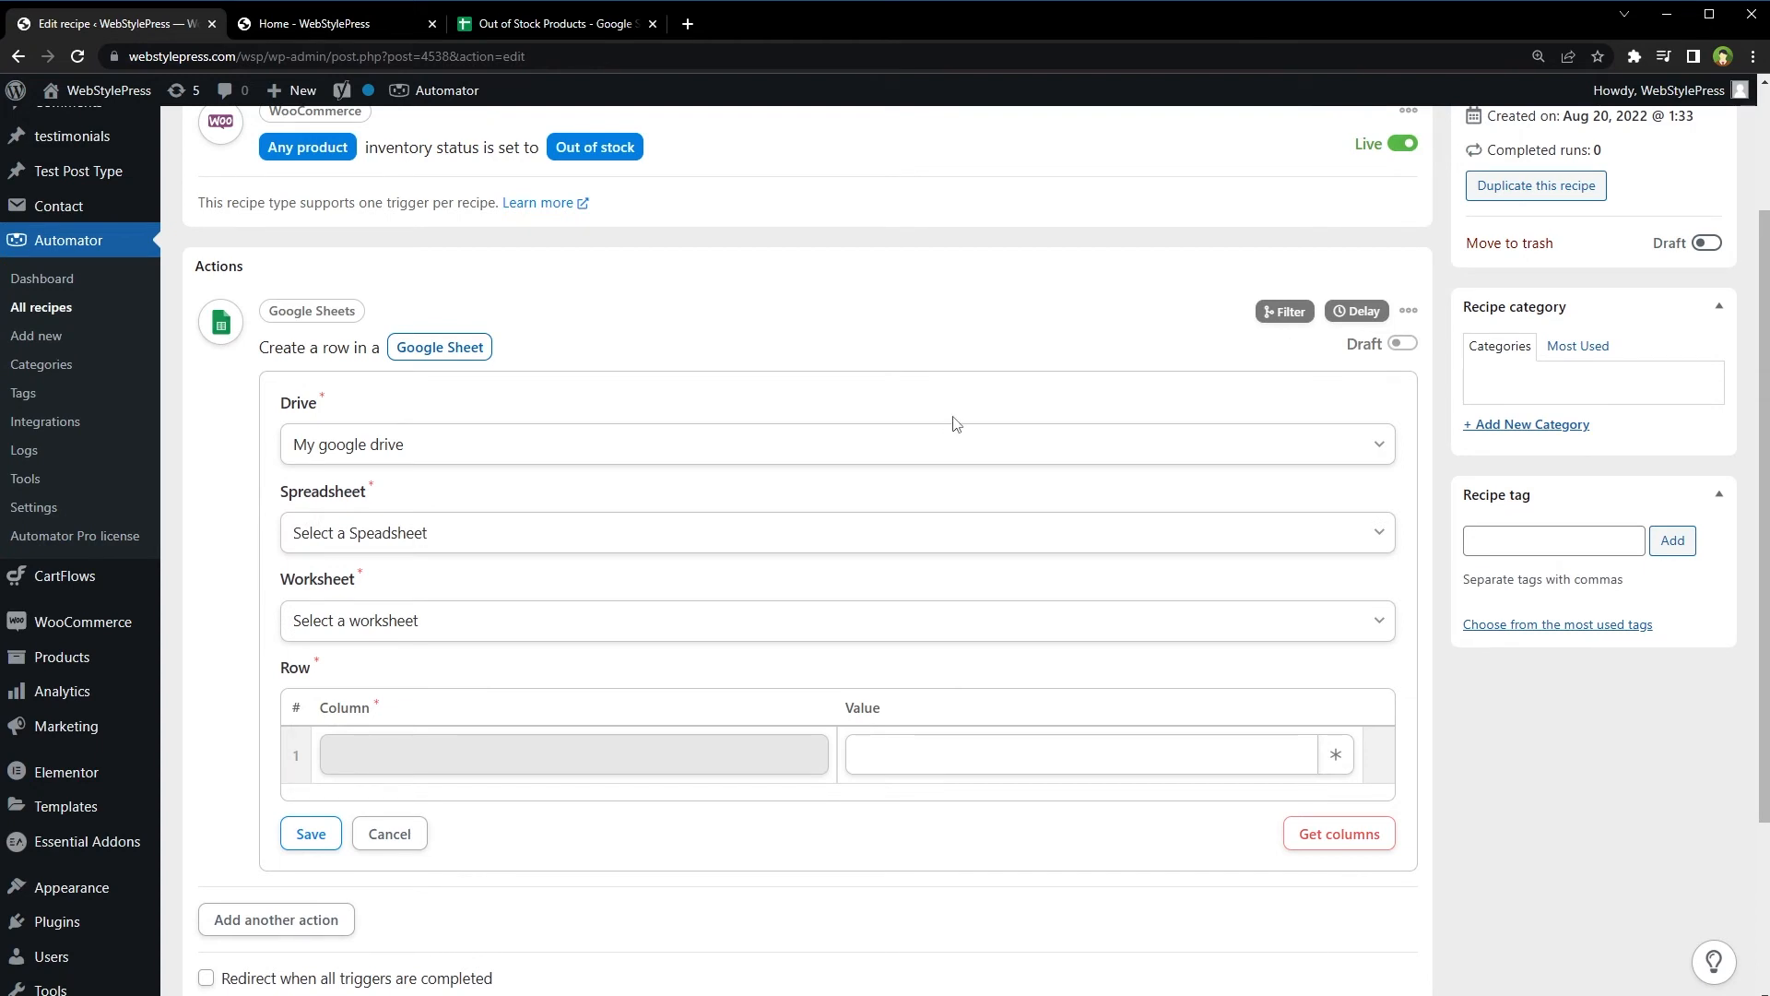
Point the row action to Sheet1 of the "Out of Stock Products" spreadsheet and load its columns.
click(558, 542)
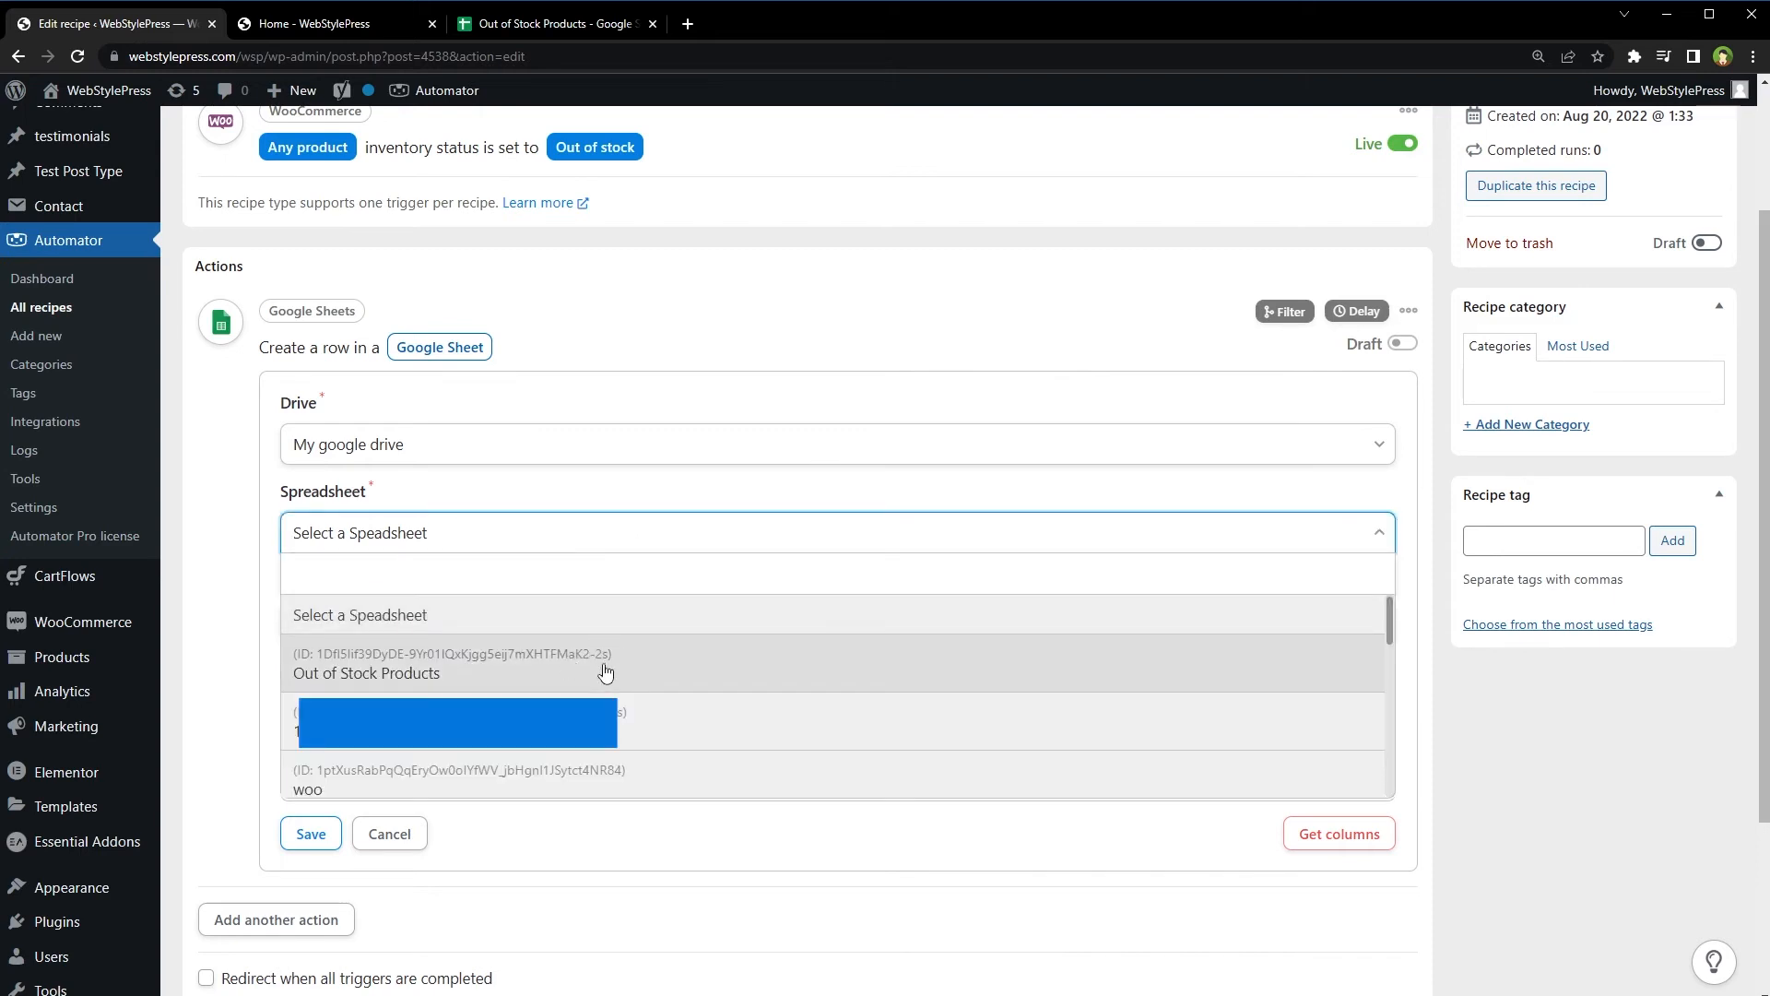
click(643, 674)
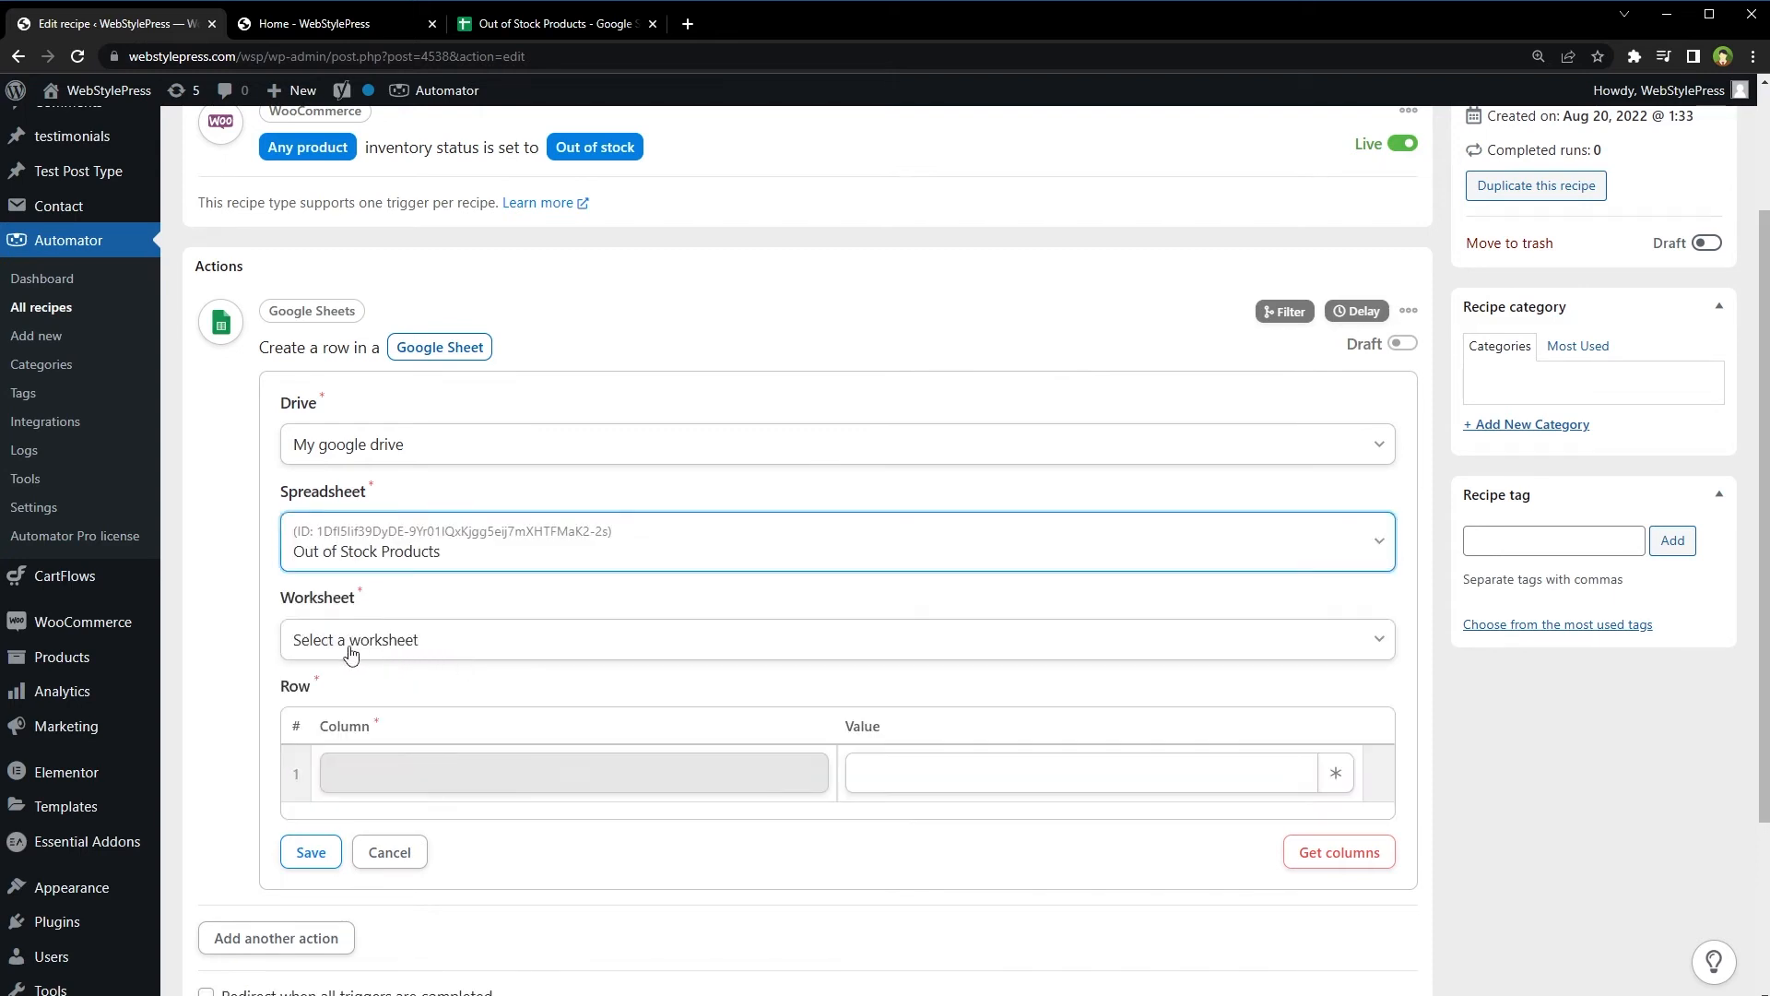
click(530, 648)
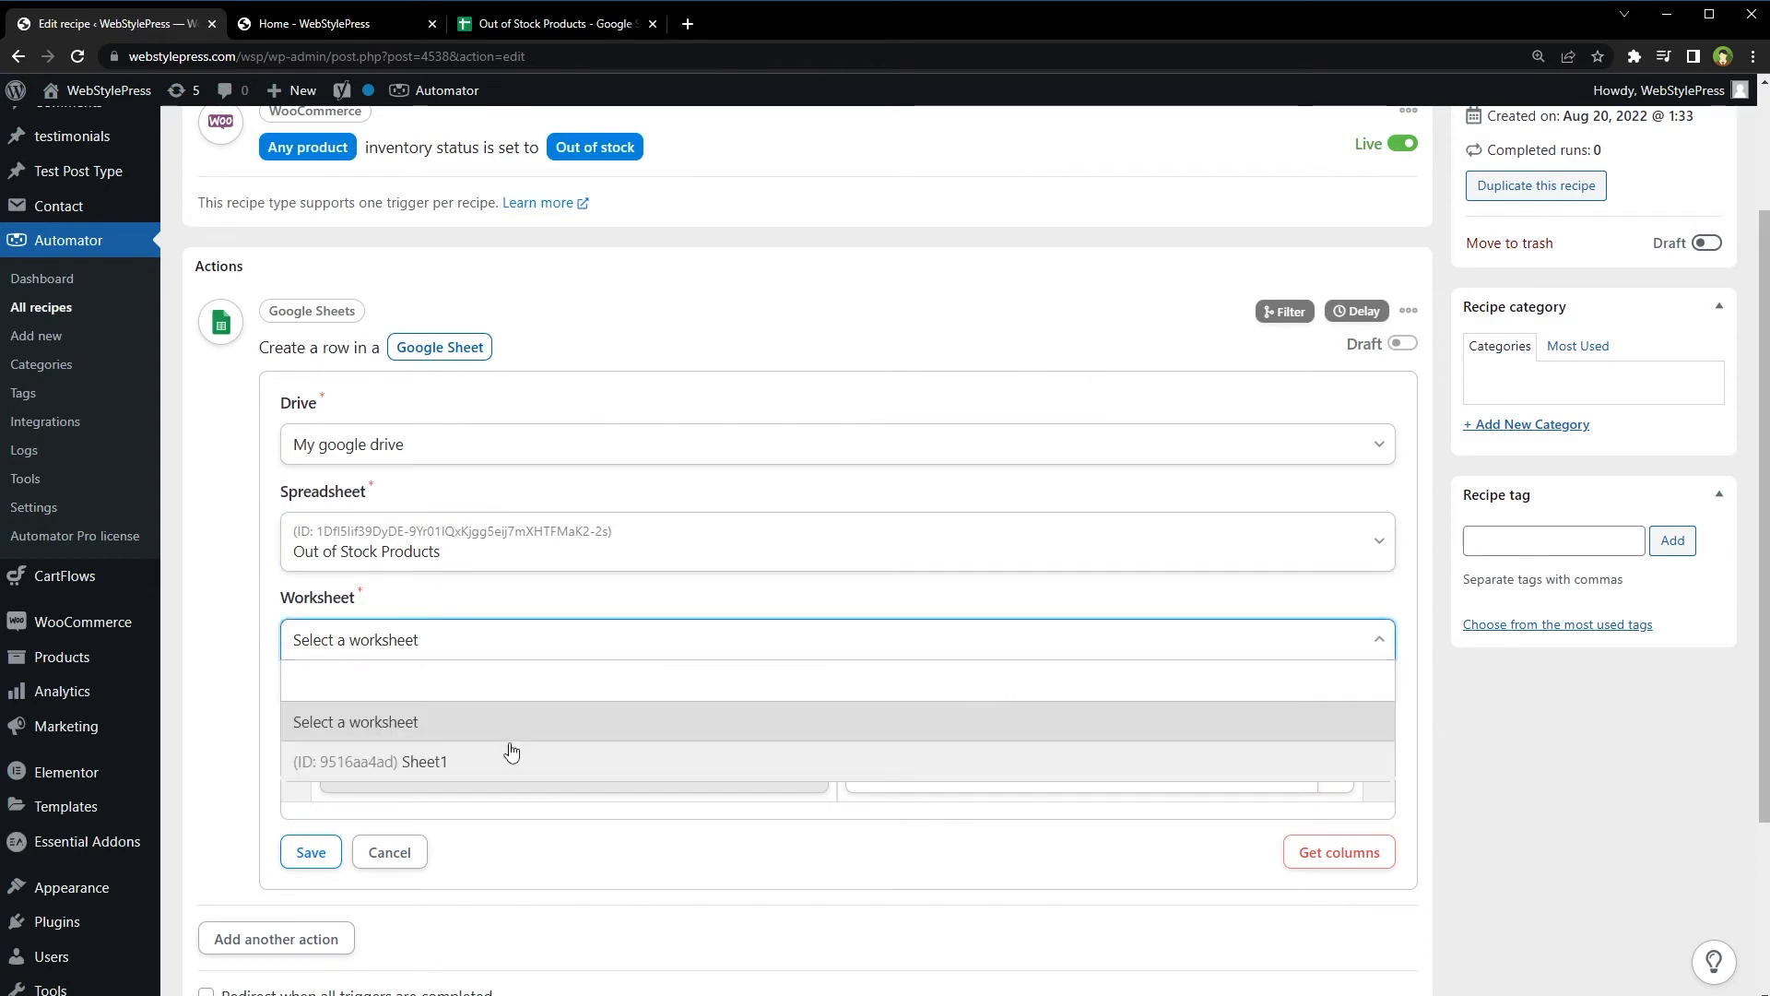
click(476, 769)
scroll(796, 915, down, 2)
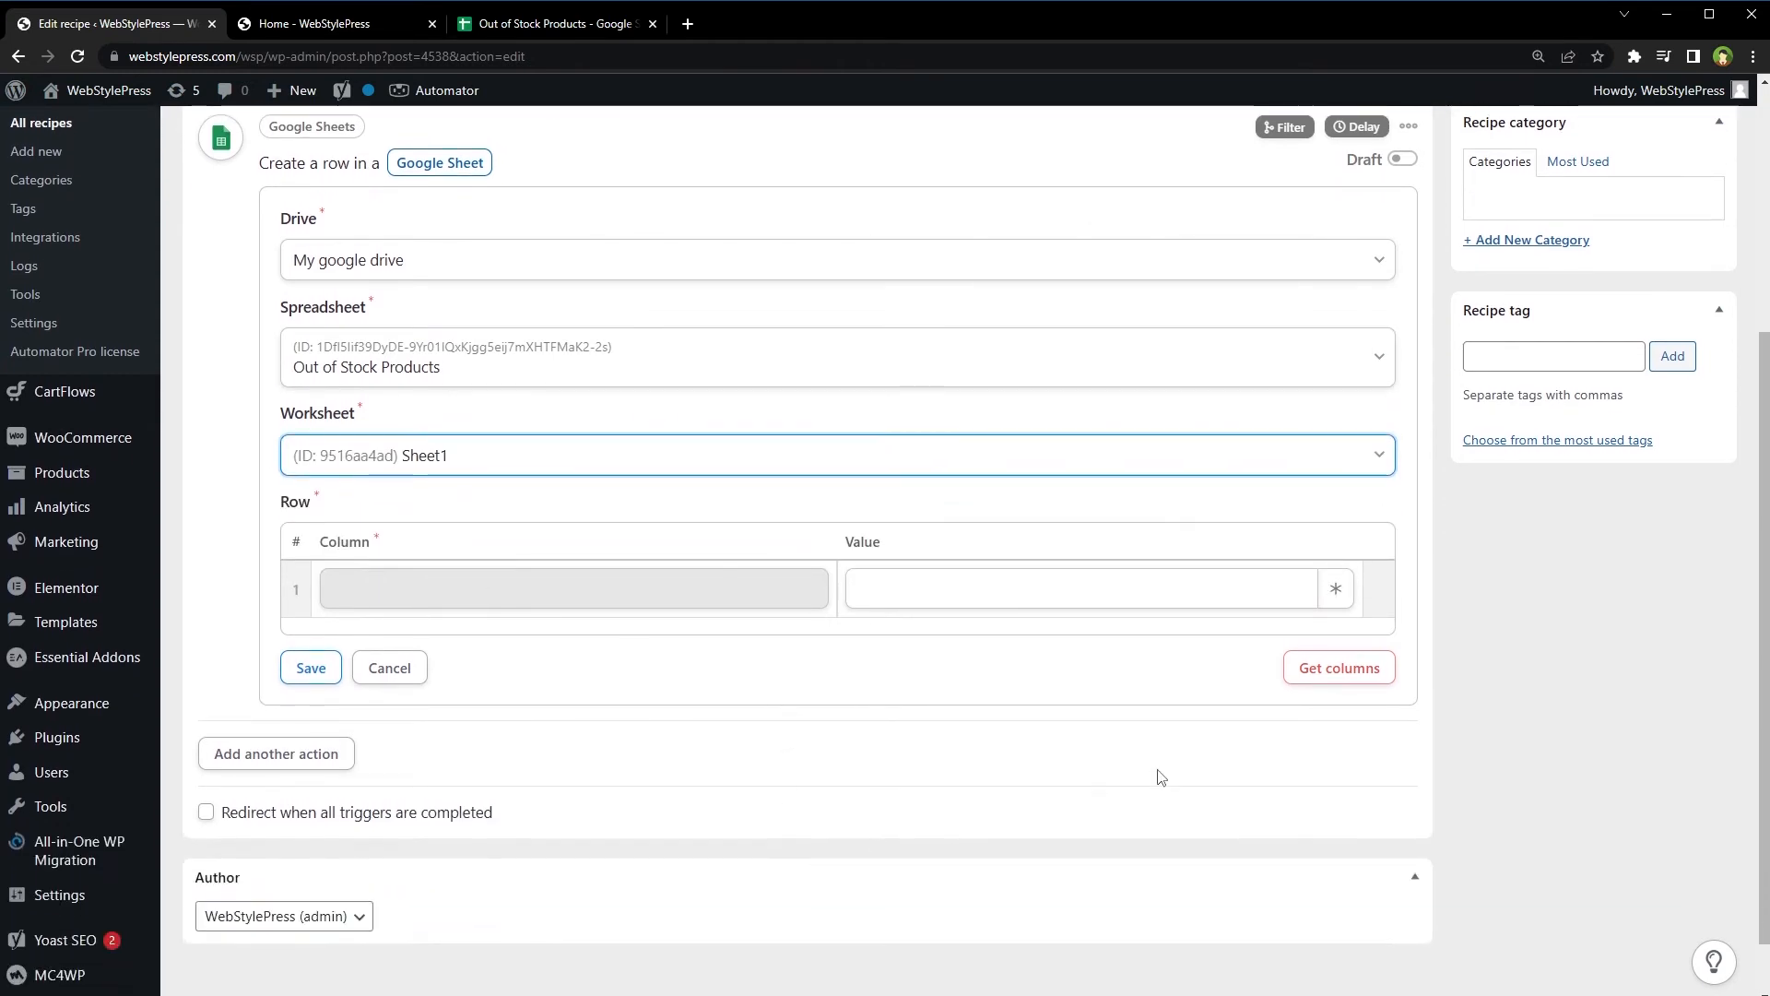
click(1296, 670)
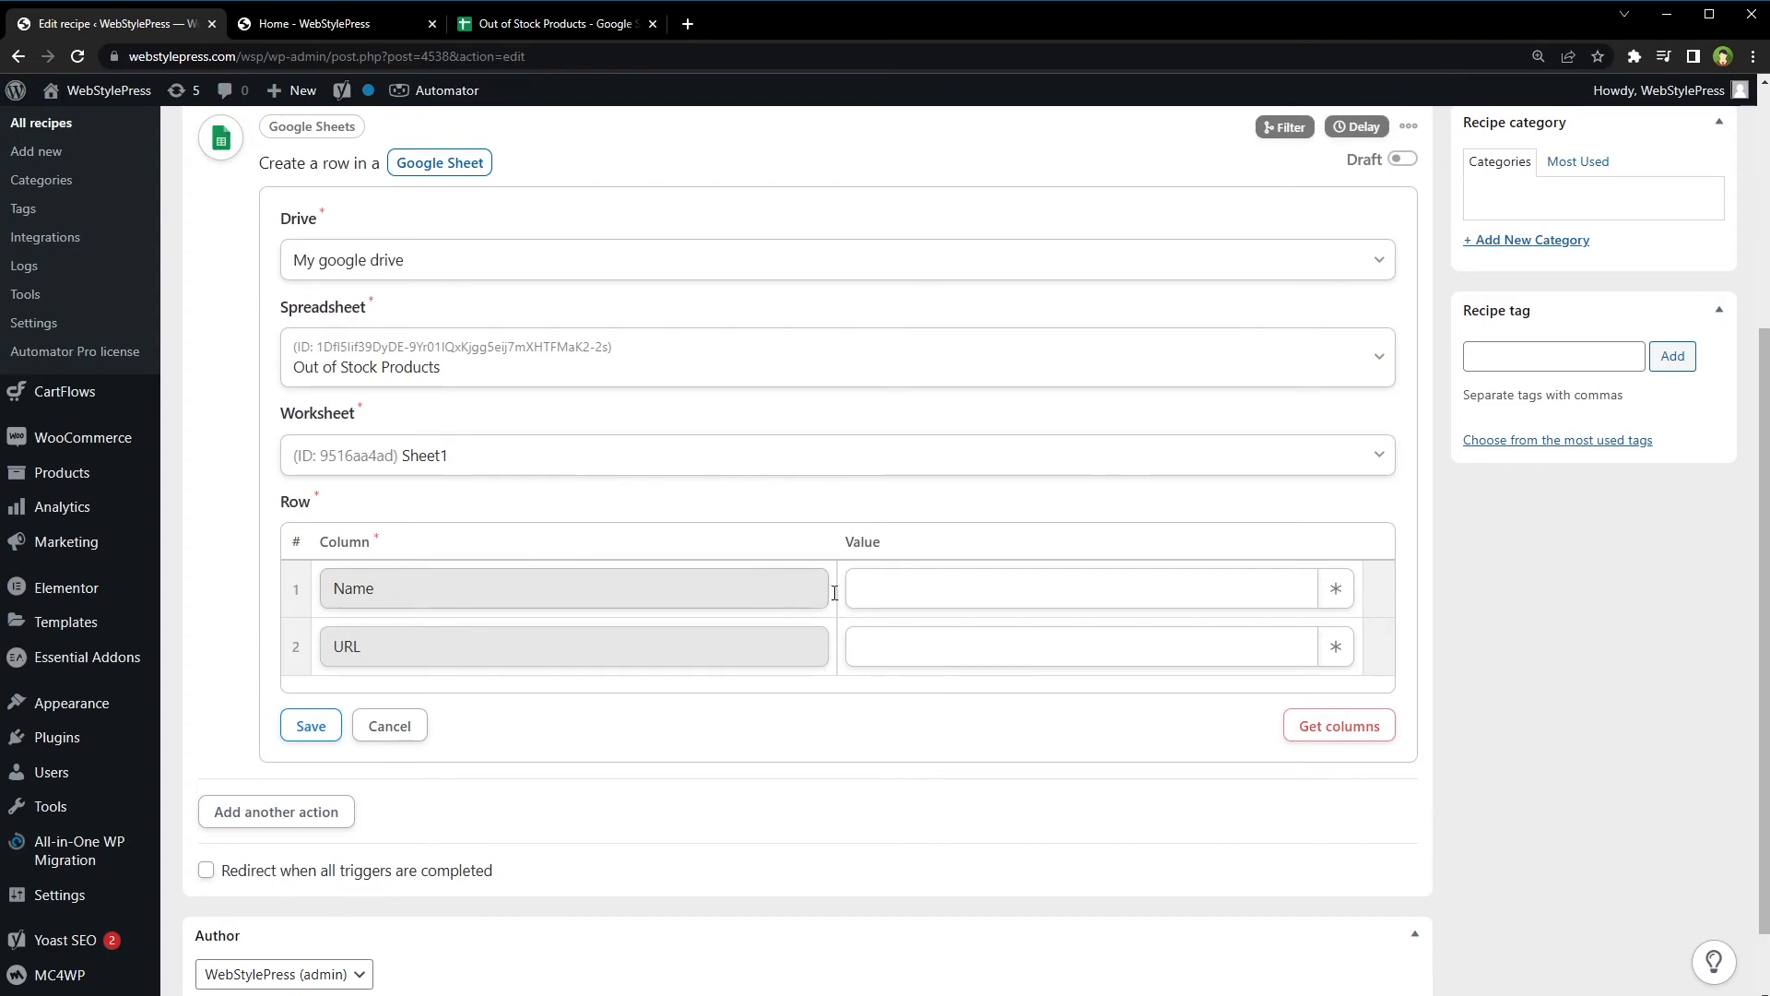
Fill the Name column's value with the trigger's Product title token.
click(1334, 596)
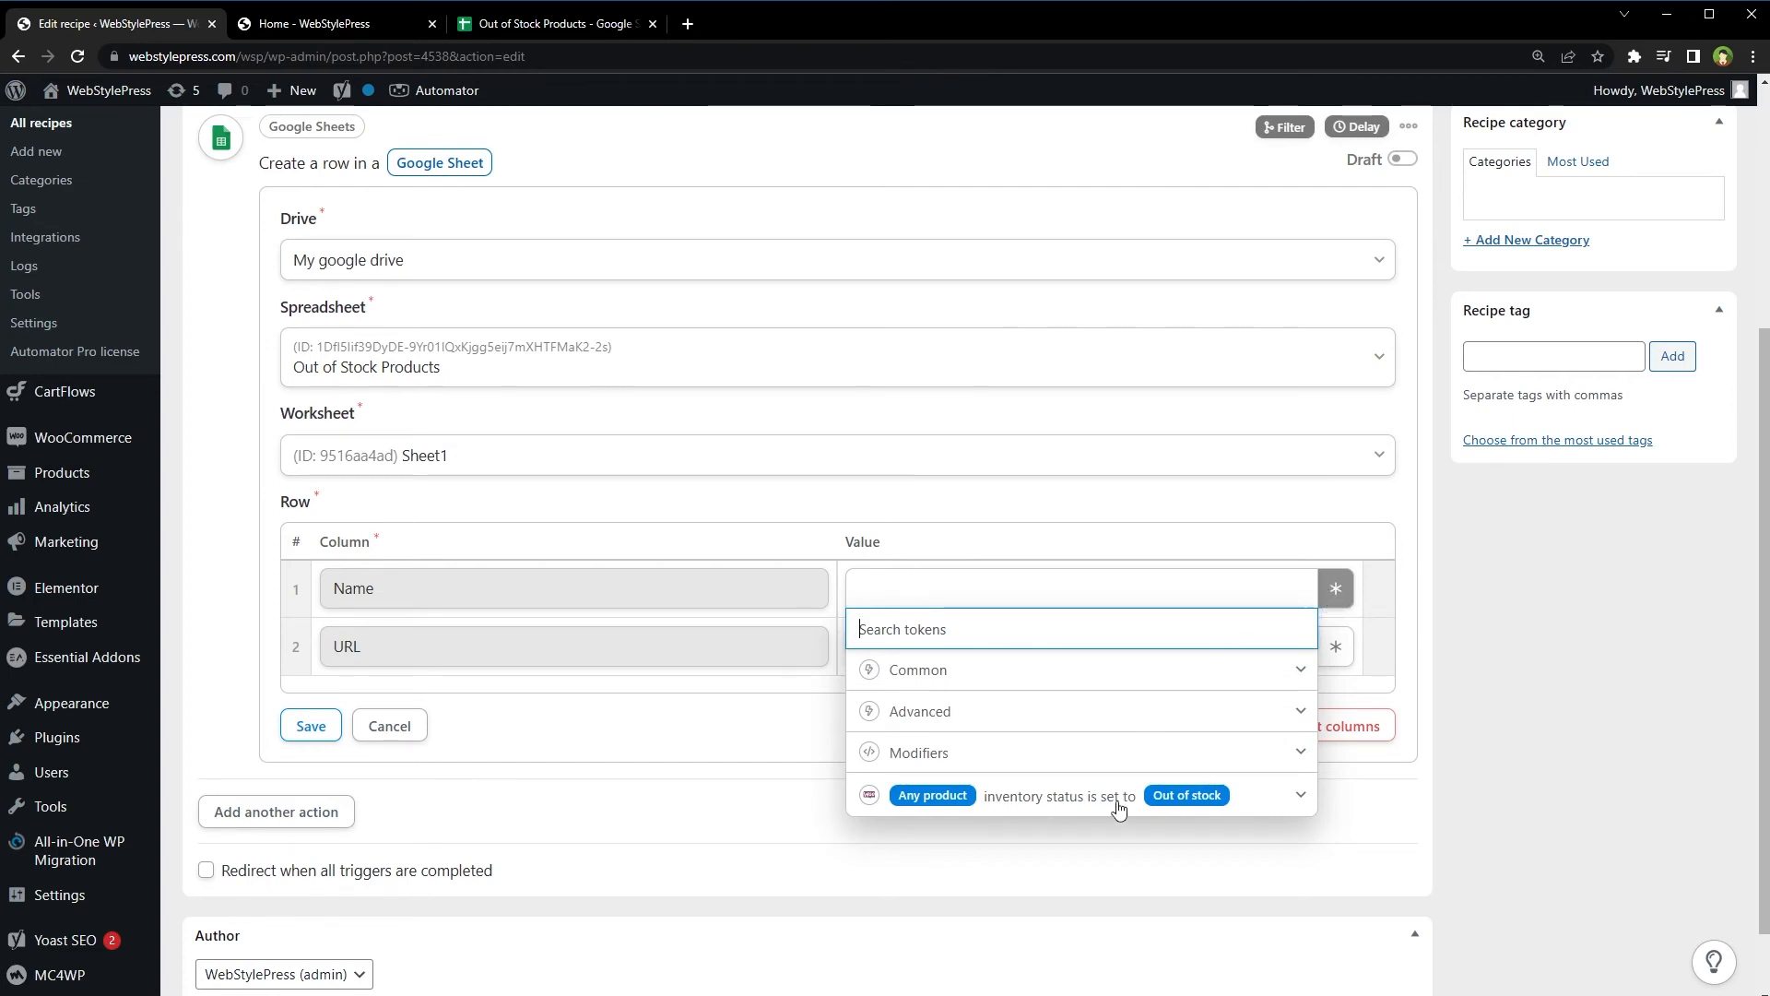
click(1074, 799)
scroll(1112, 813, down, 3)
scroll(1111, 813, up, 2)
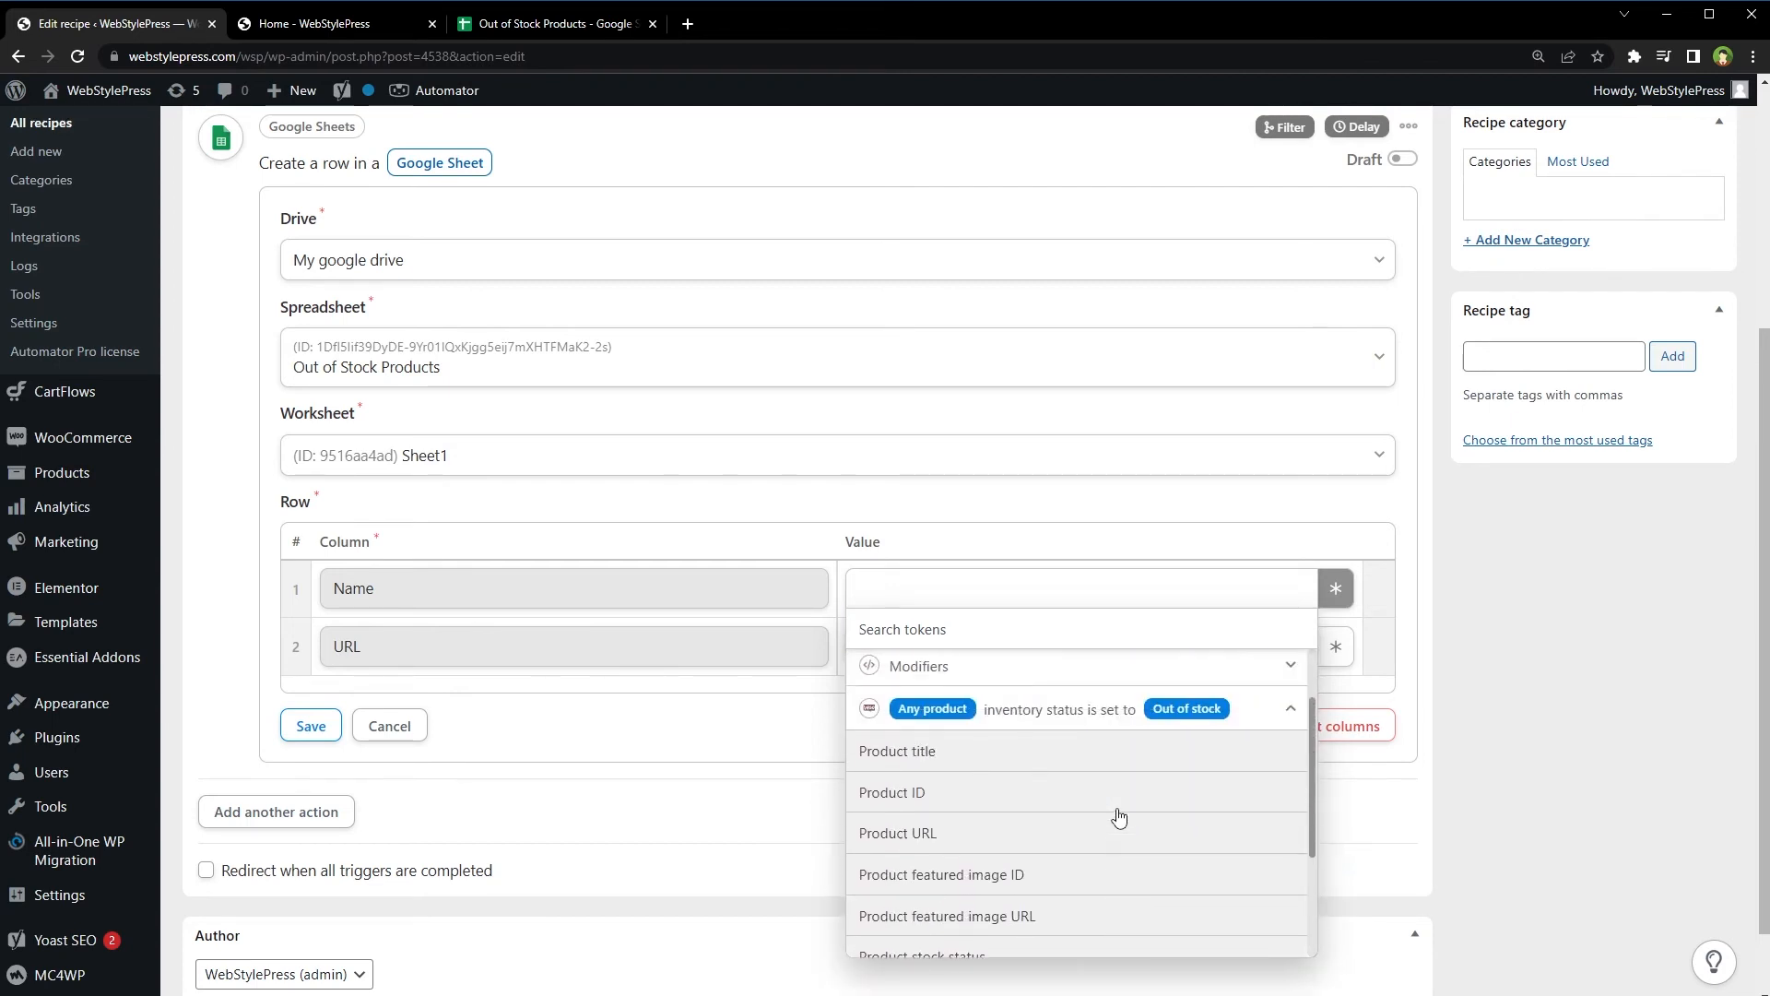
click(1000, 754)
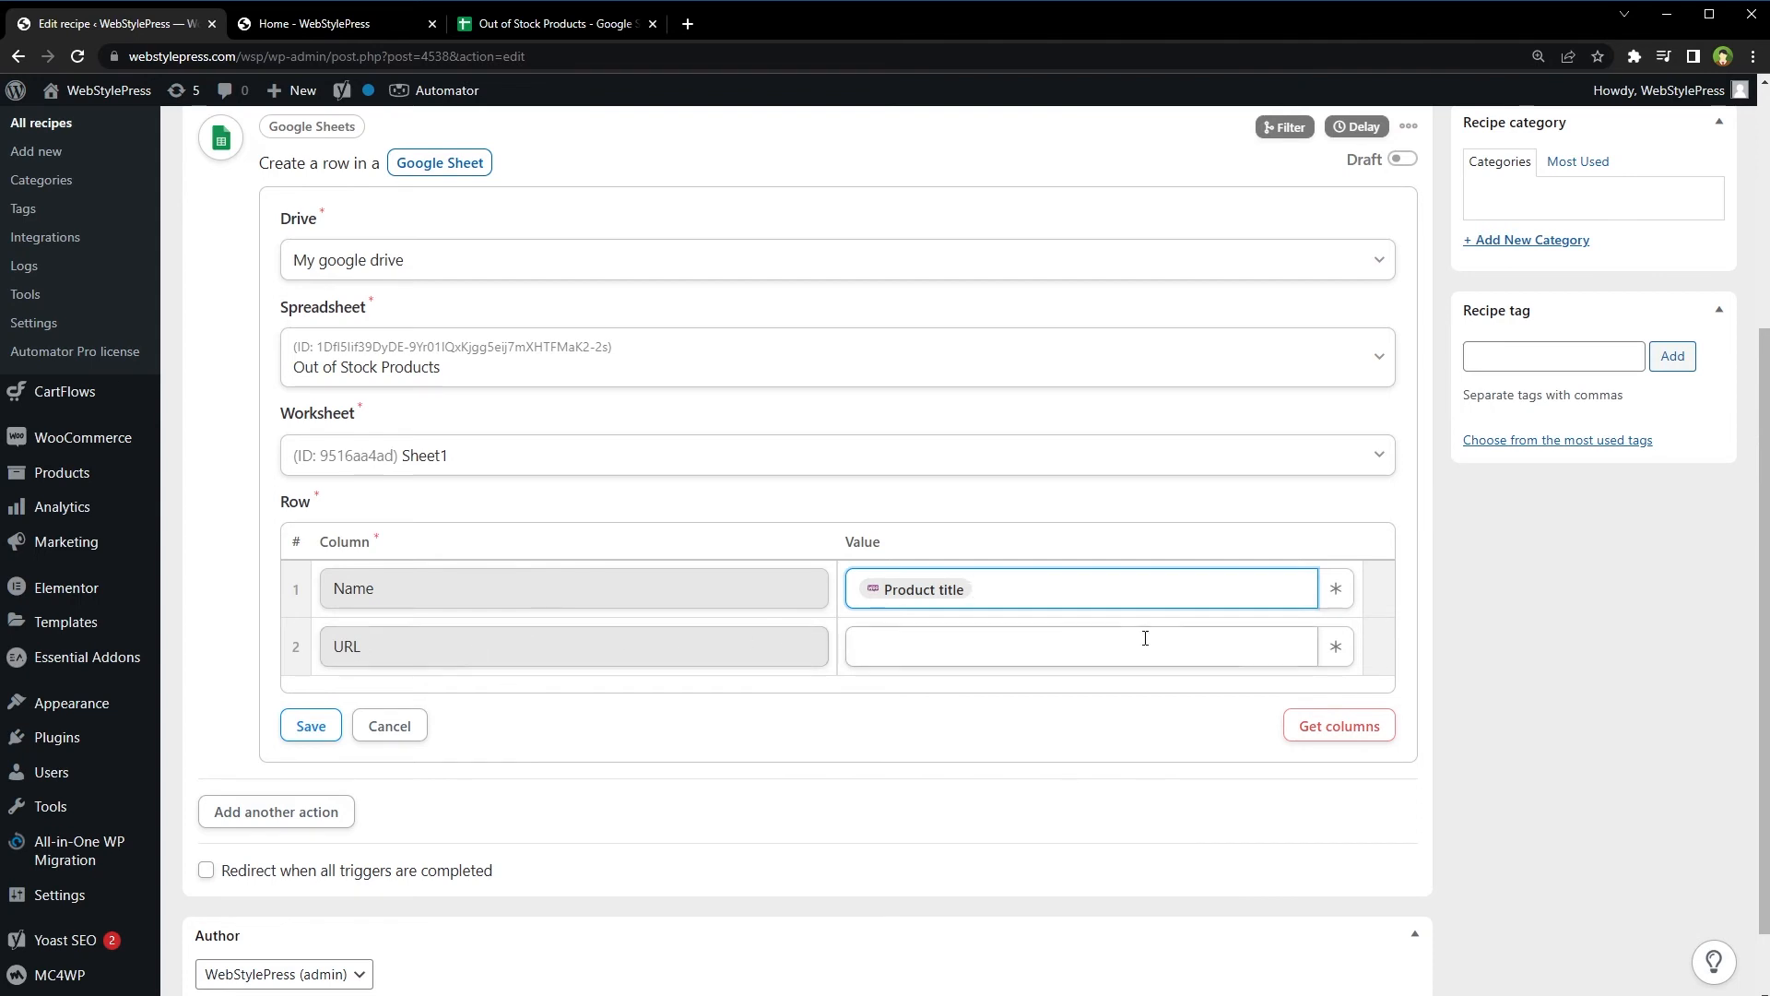
Fill the URL column's value with the trigger's Product URL token.
click(1336, 646)
click(1022, 855)
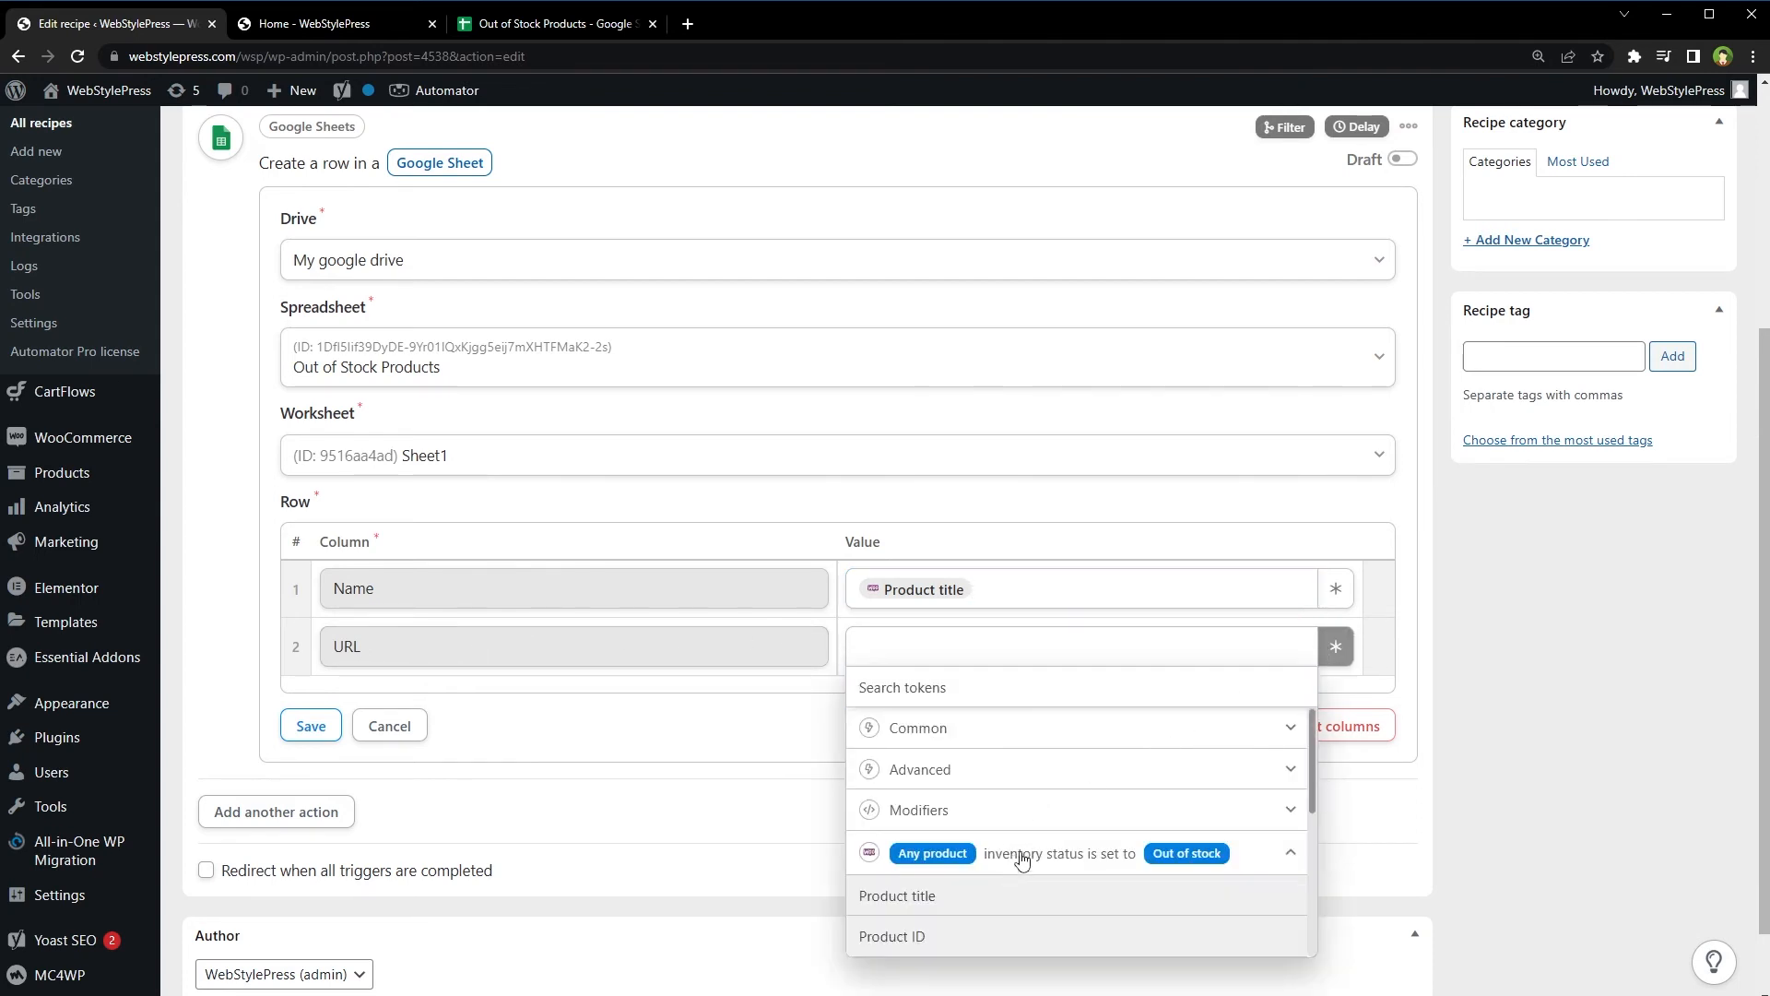
scroll(1158, 739, down, 3)
scroll(1158, 739, up, 1)
click(956, 803)
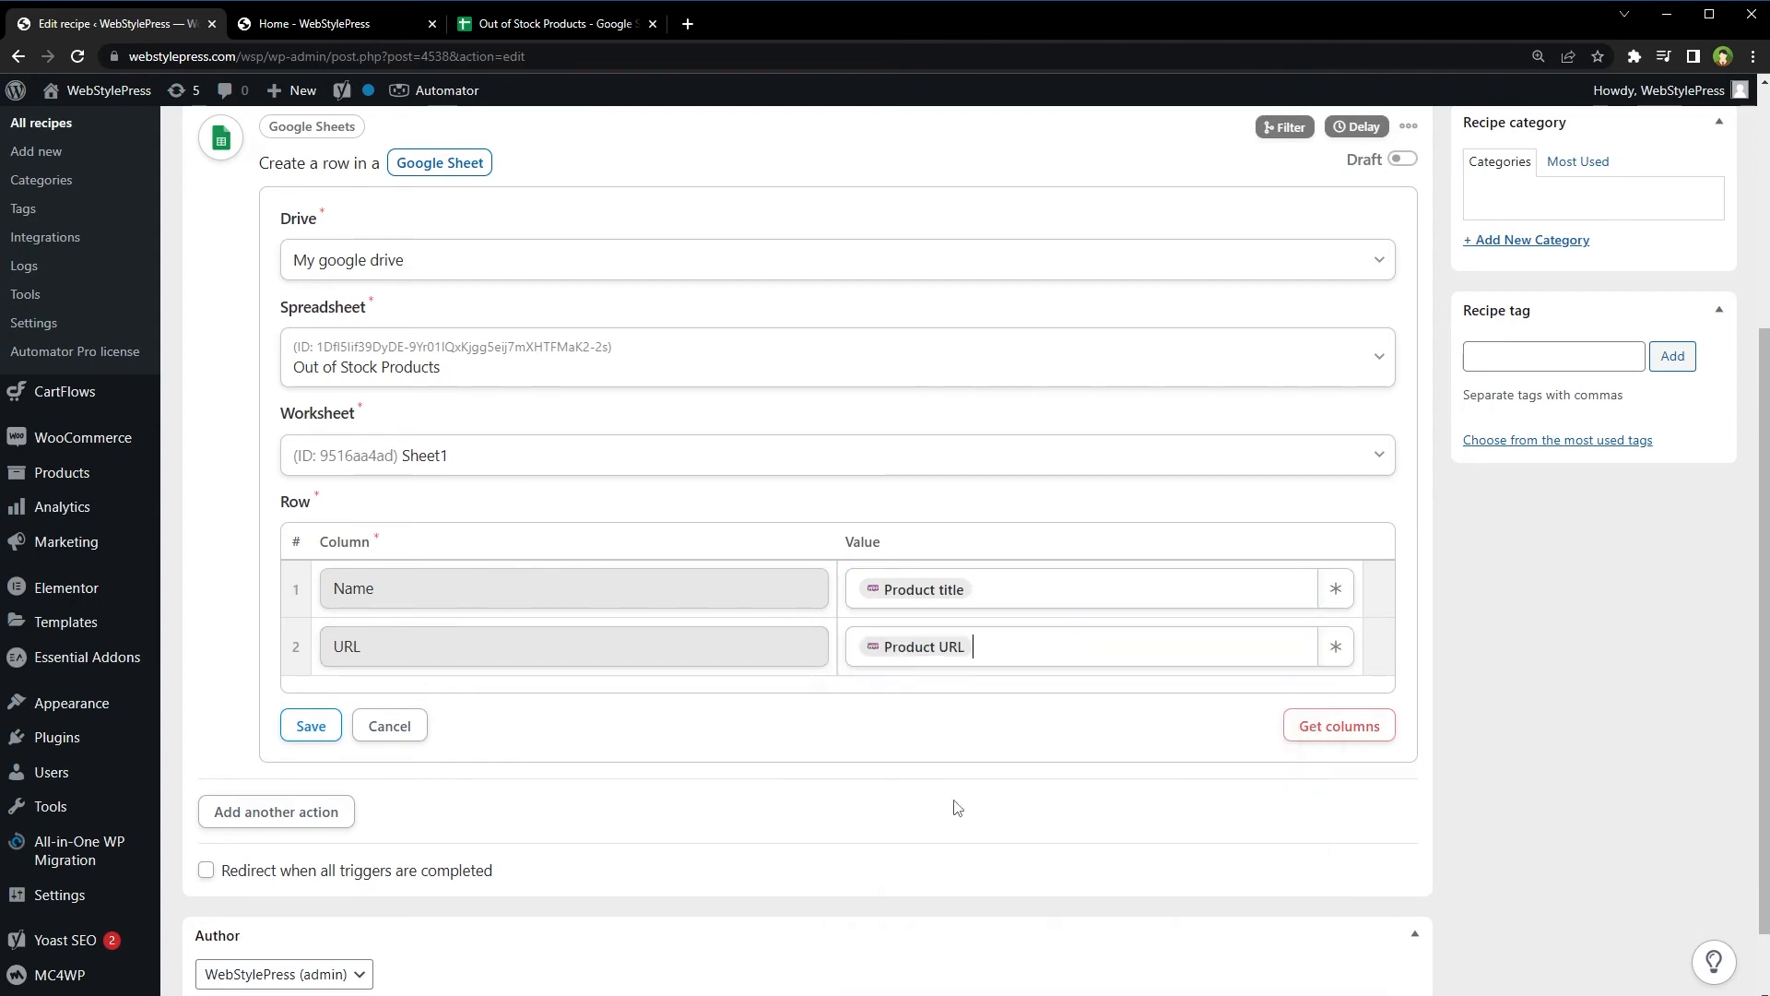
Save the Google Sheets action and switch the whole recipe from Draft to Live.
click(319, 736)
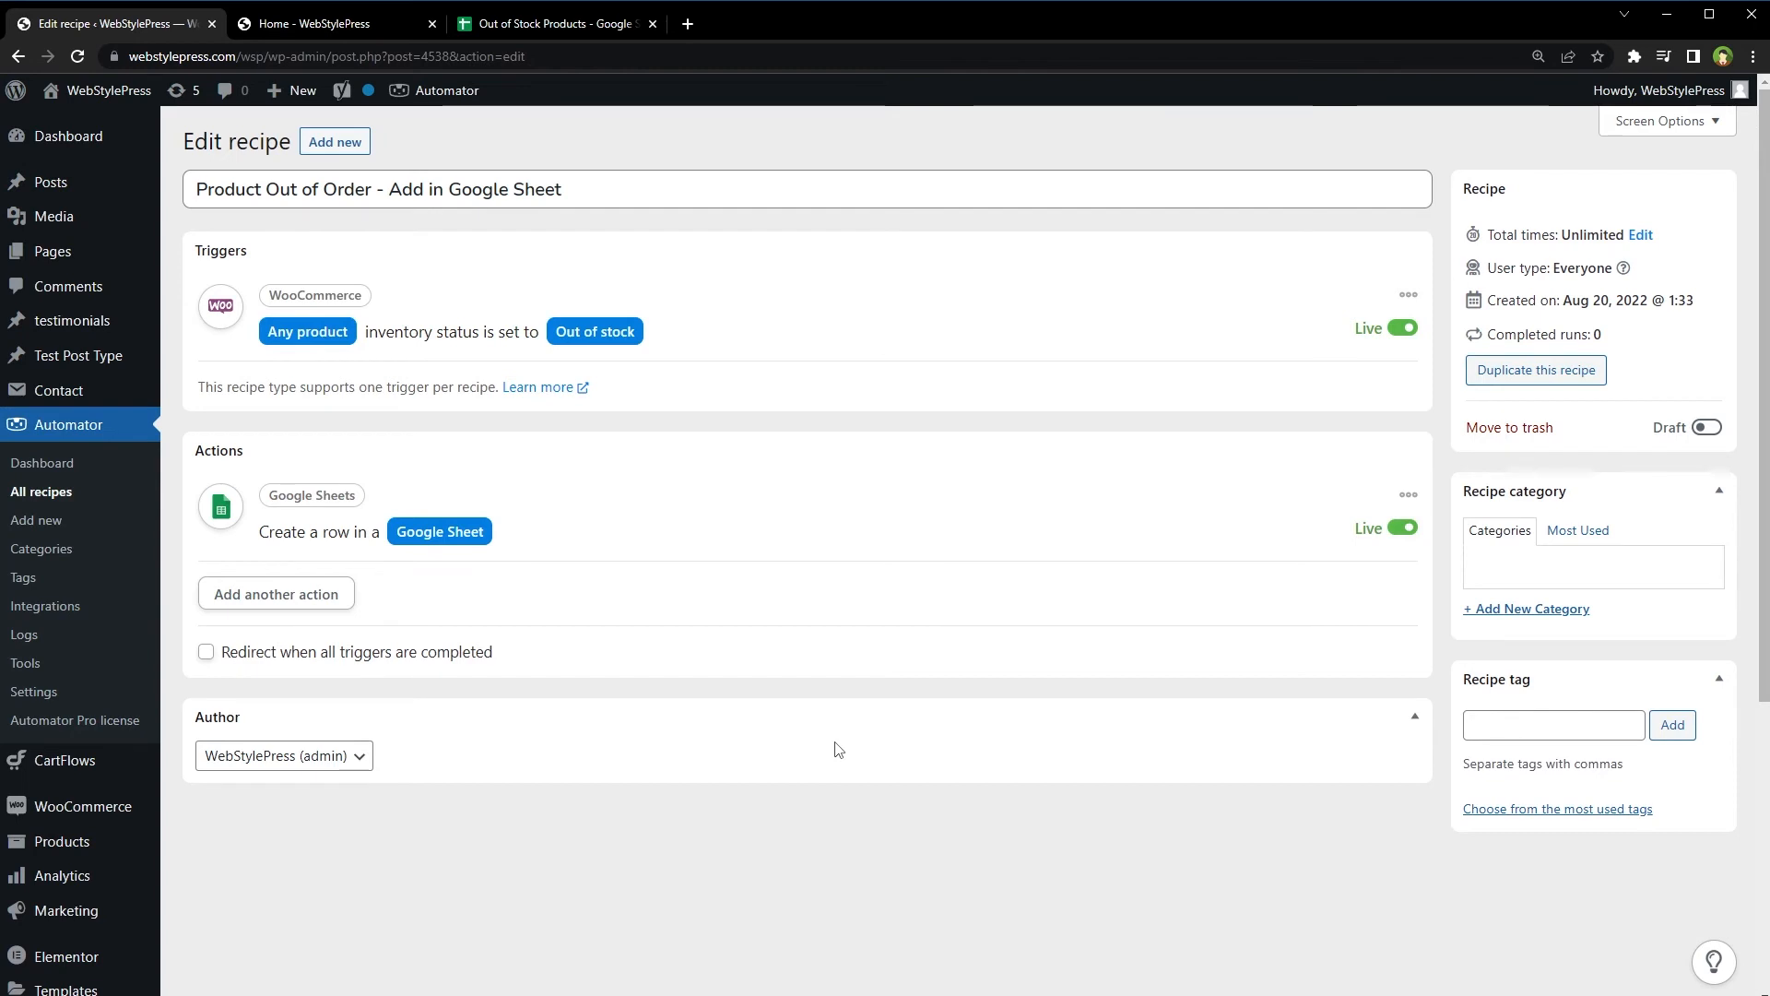
mouse_move(821, 497)
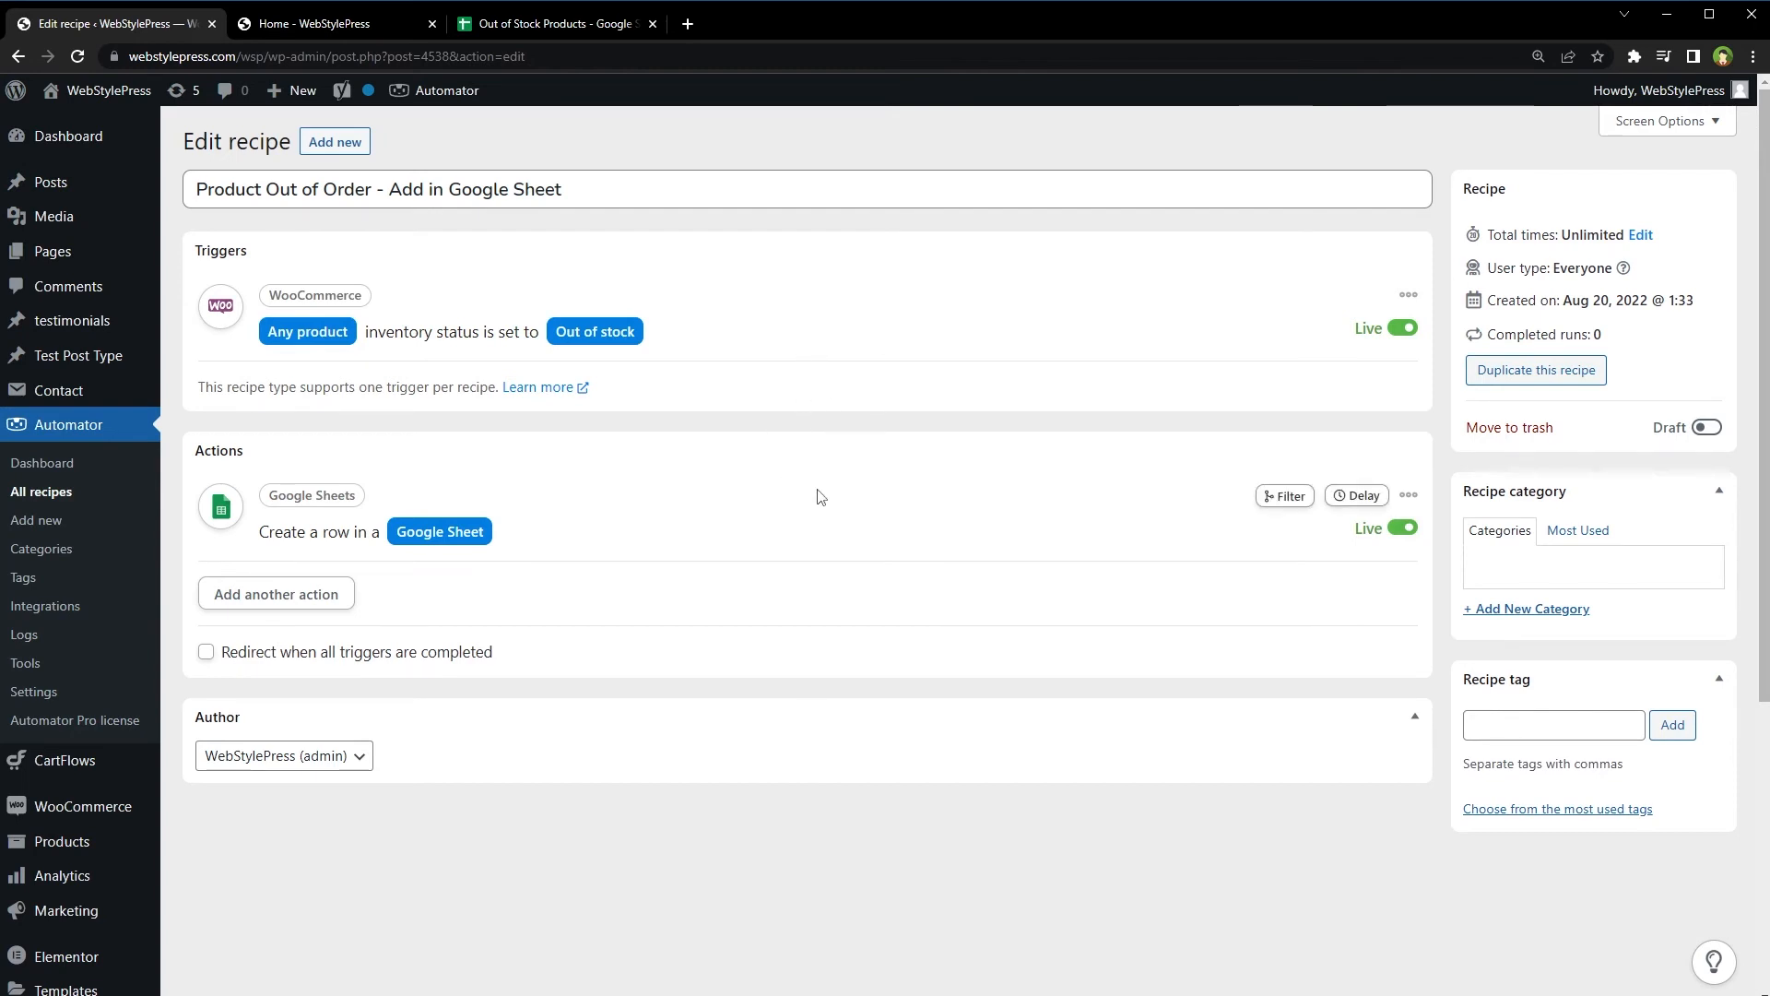
click(1706, 428)
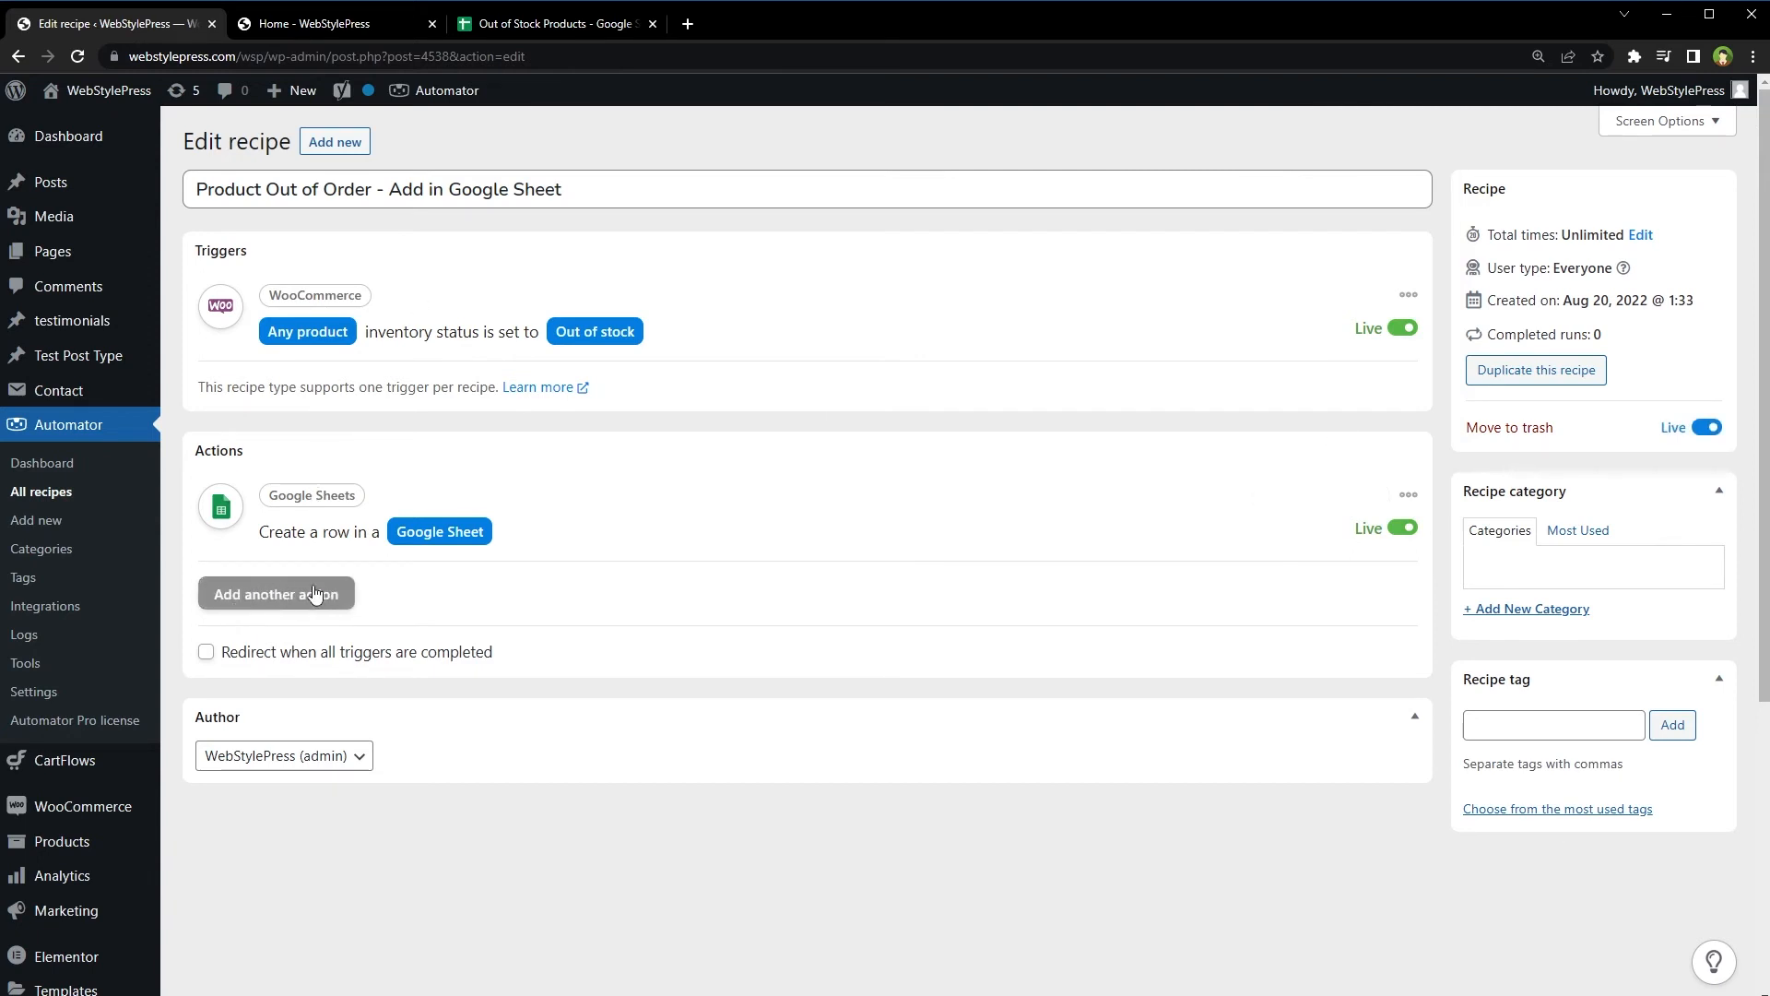
Switch to the "Out of Stock Products" spreadsheet and check the rows below the Name and URL headers.
click(516, 25)
click(444, 358)
click(217, 337)
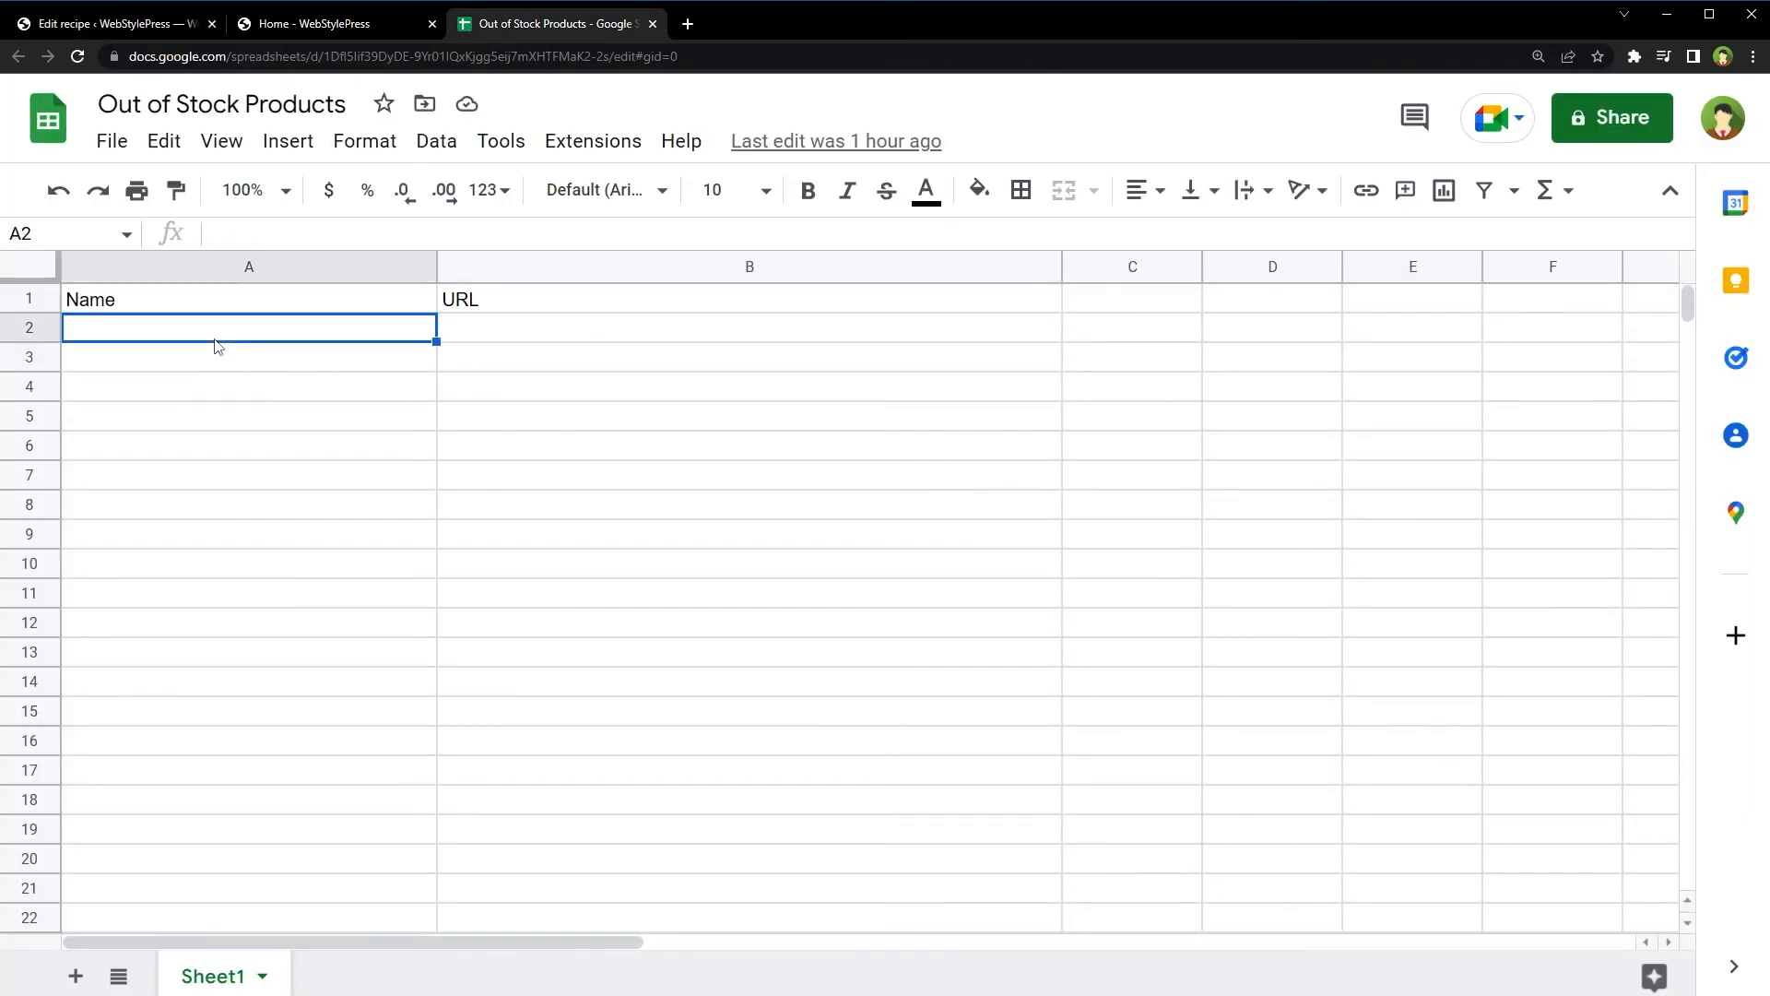
Switch to the store website and open the Farm Fresh Eggs product from the Shop page for editing.
click(332, 23)
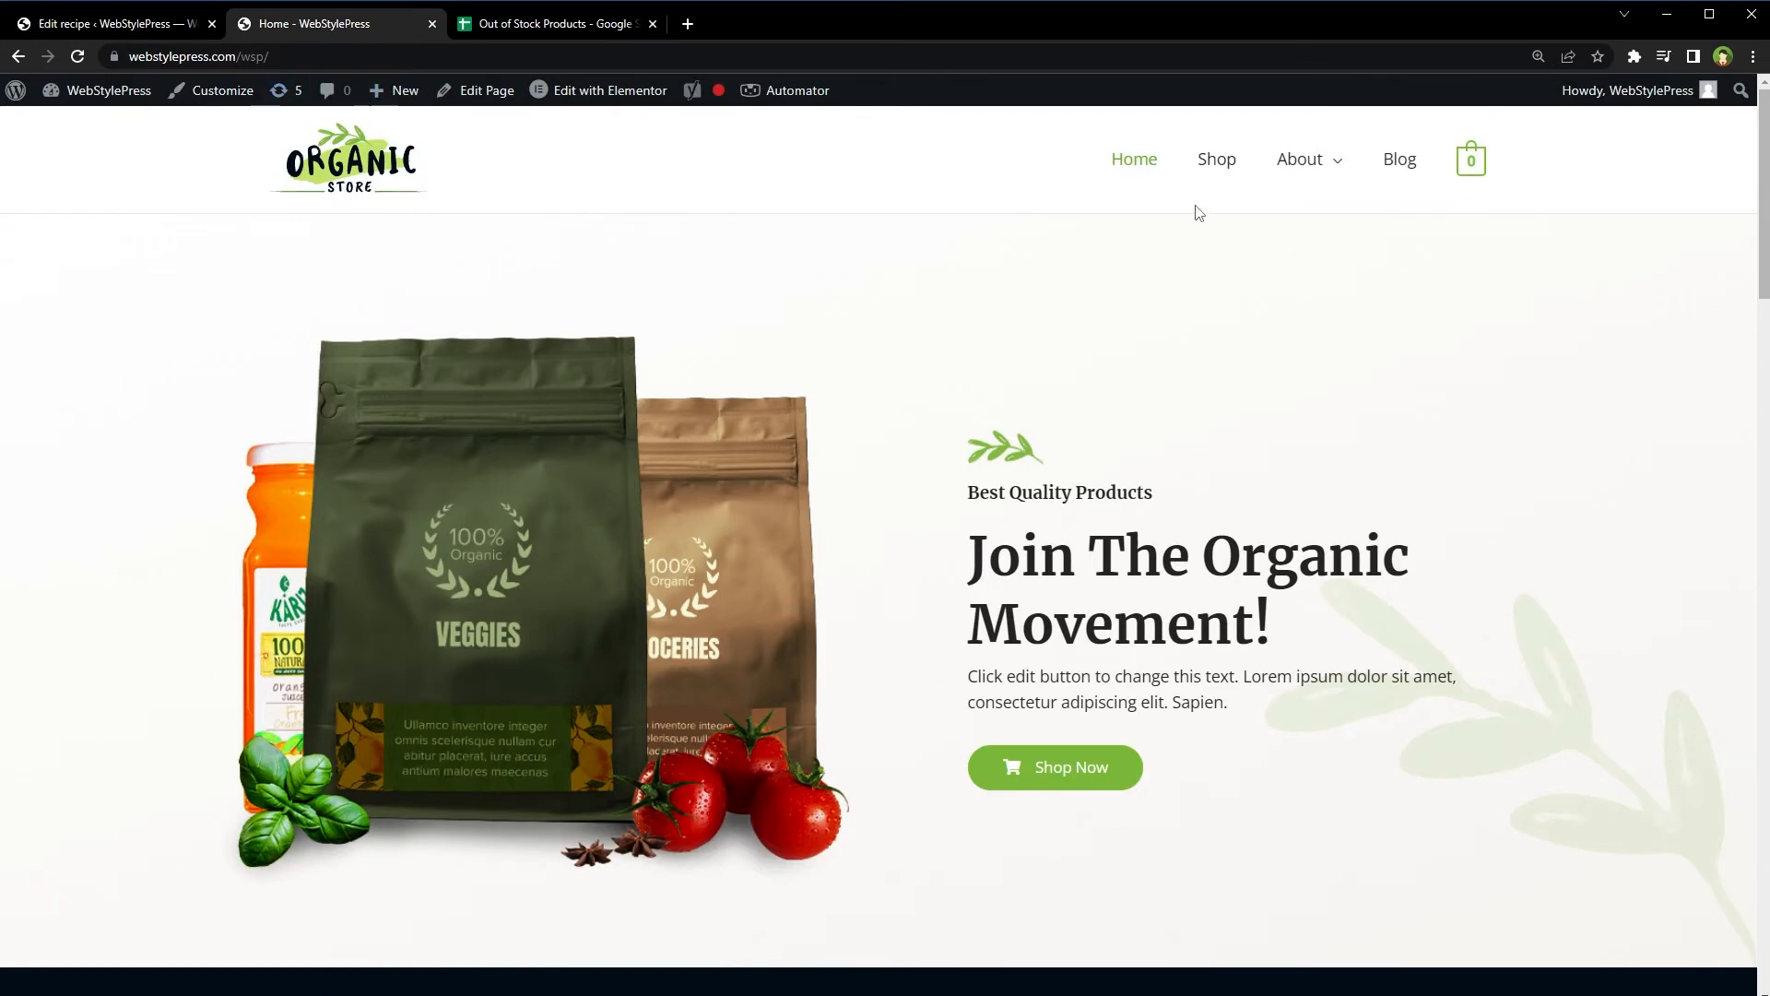
click(1217, 175)
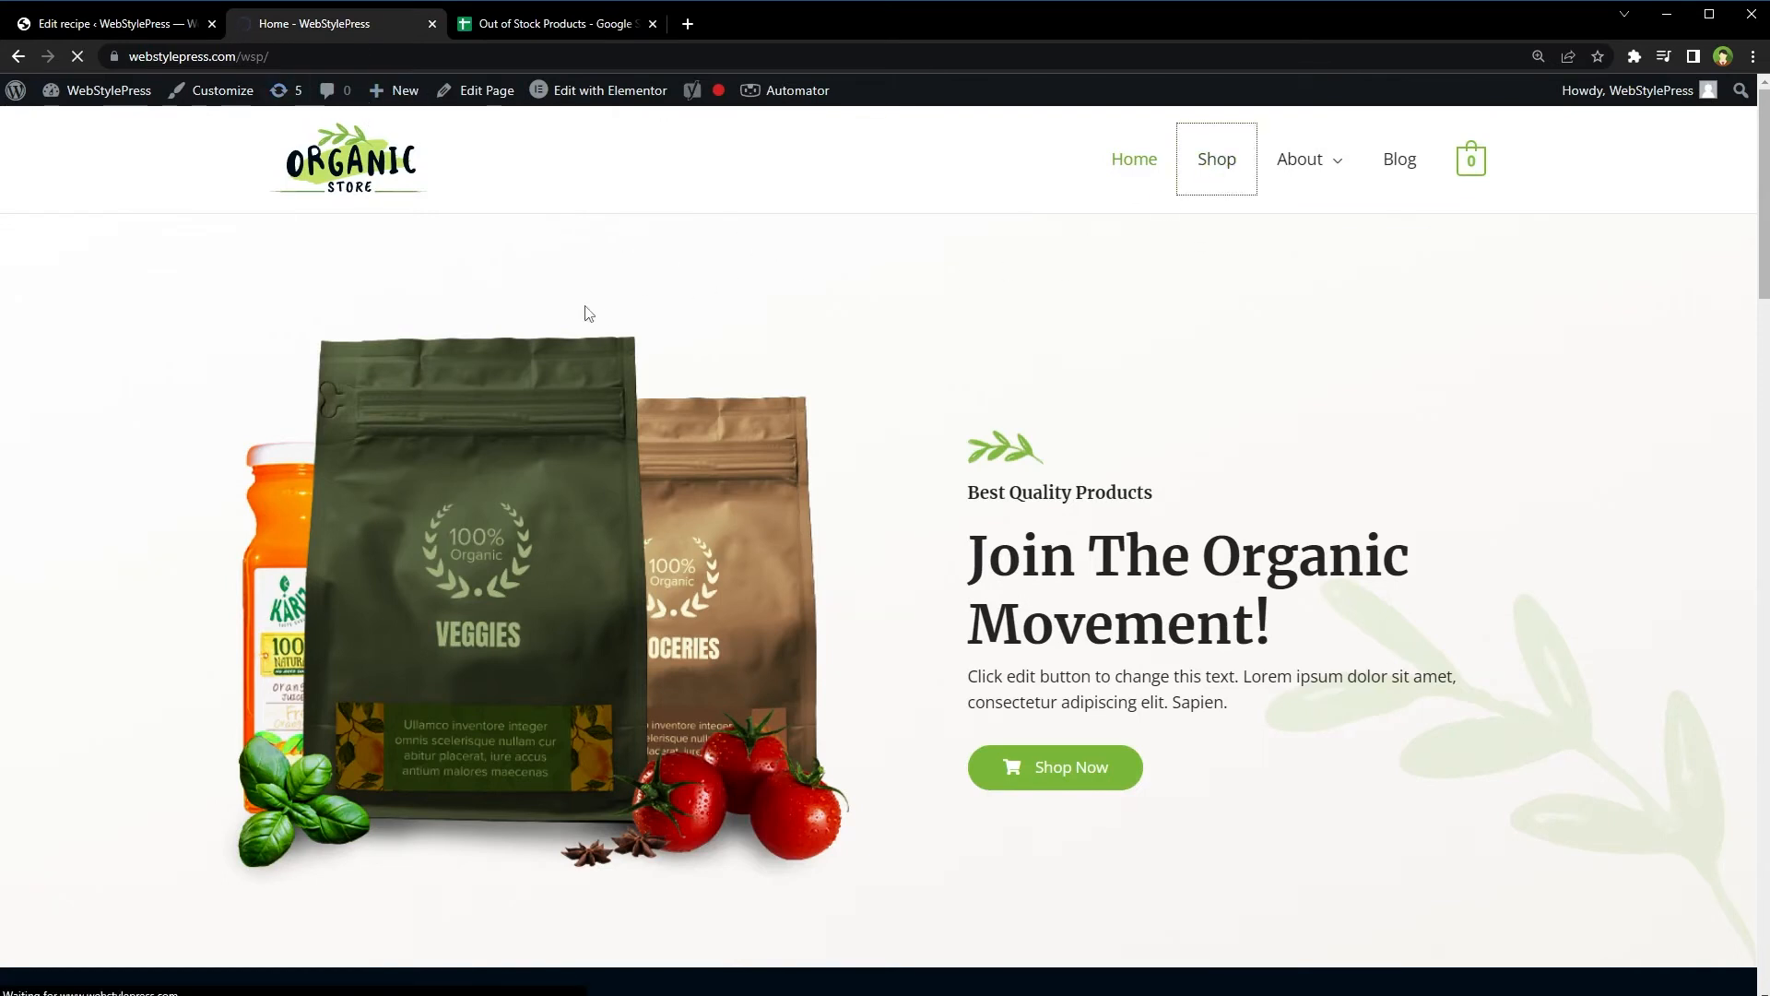
scroll(588, 313, down, 7)
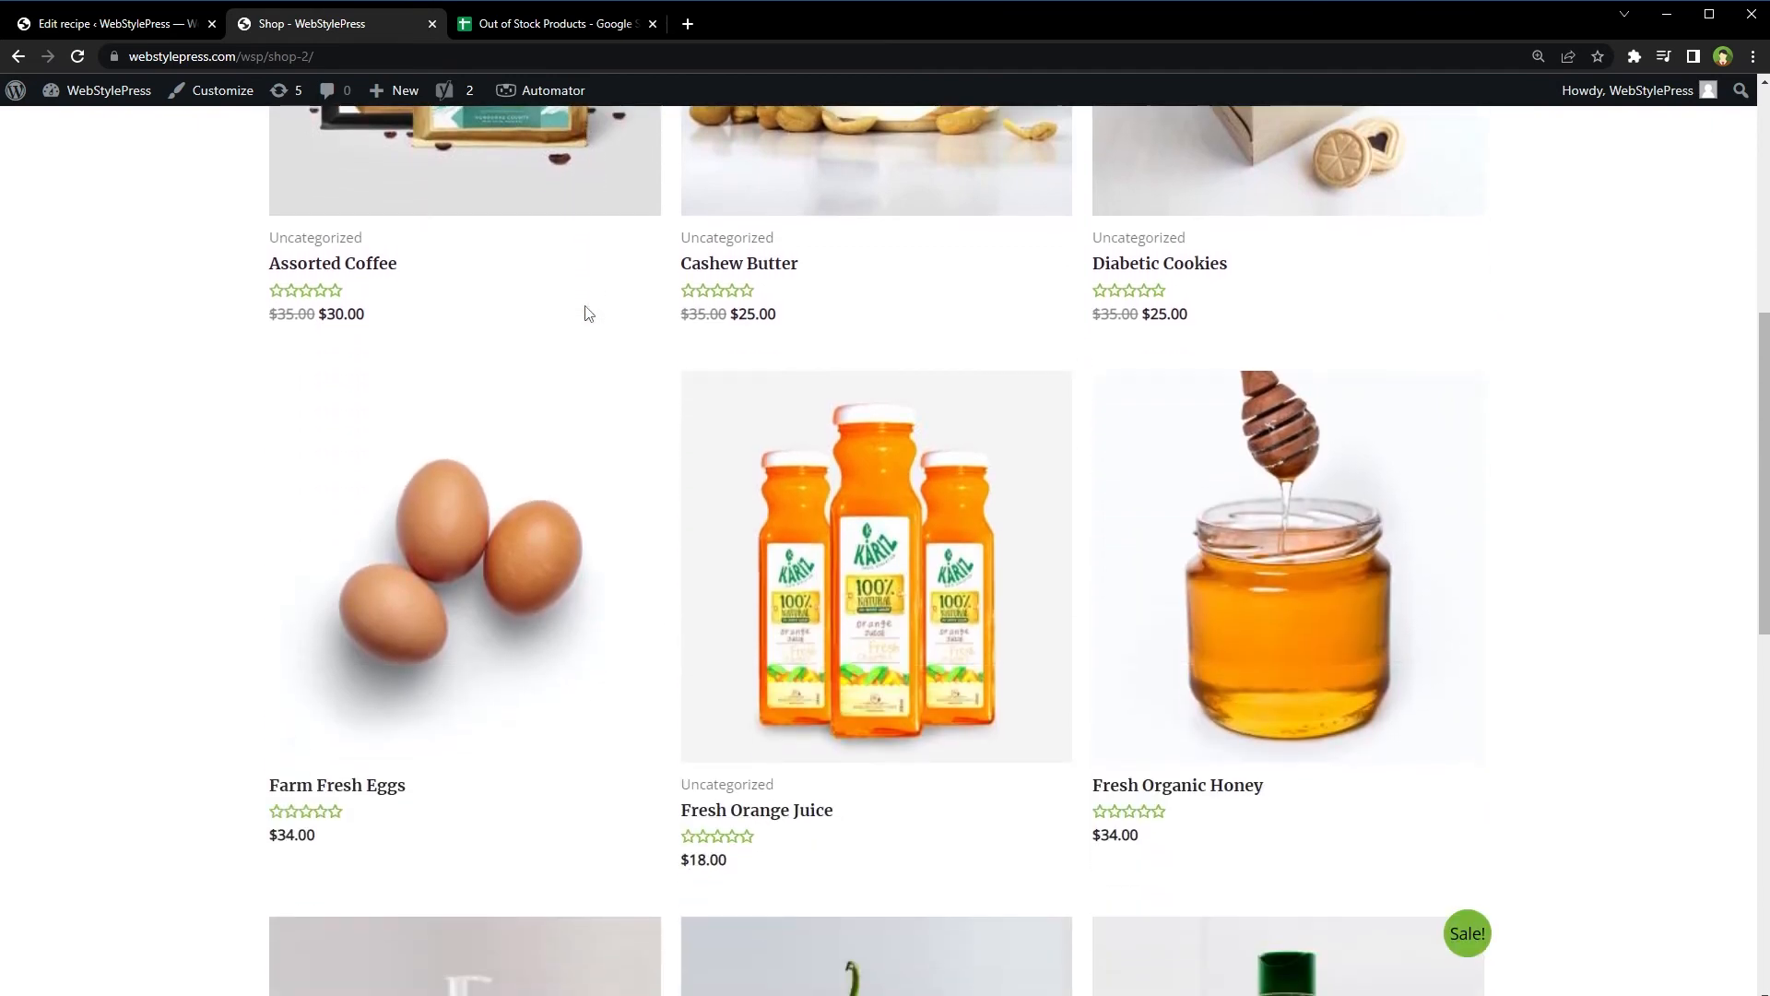
middle_click(454, 549)
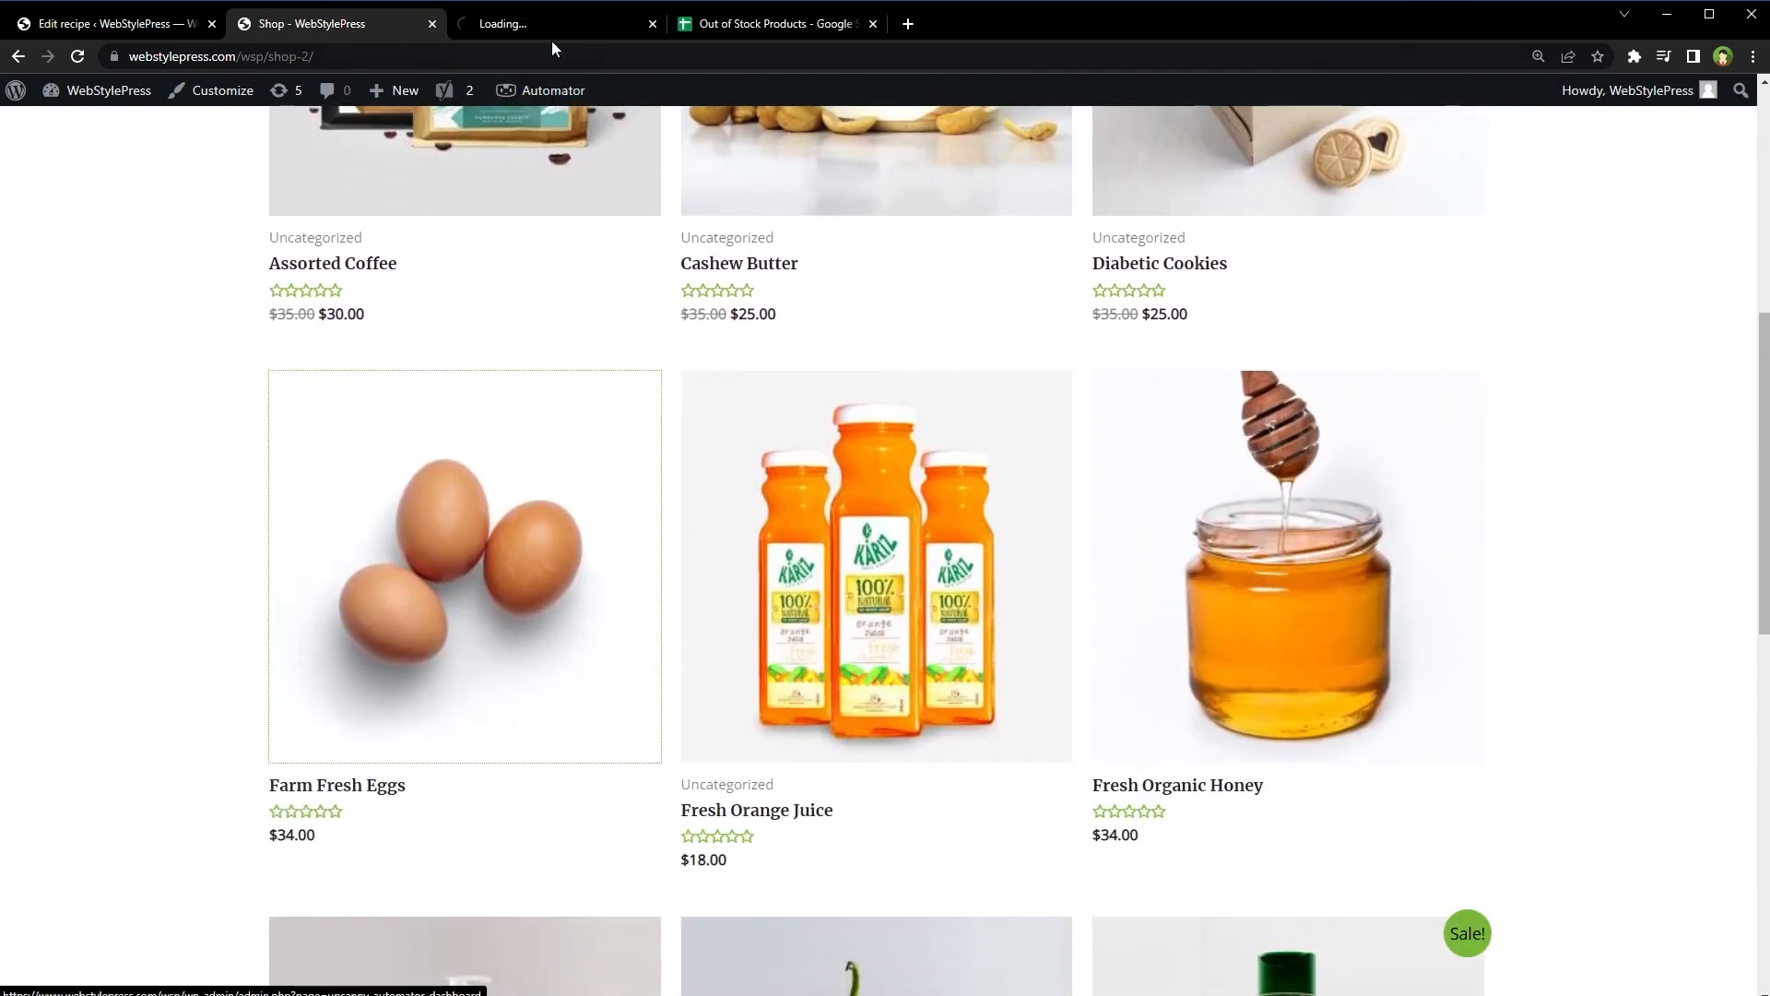
click(552, 28)
mouse_move(543, 112)
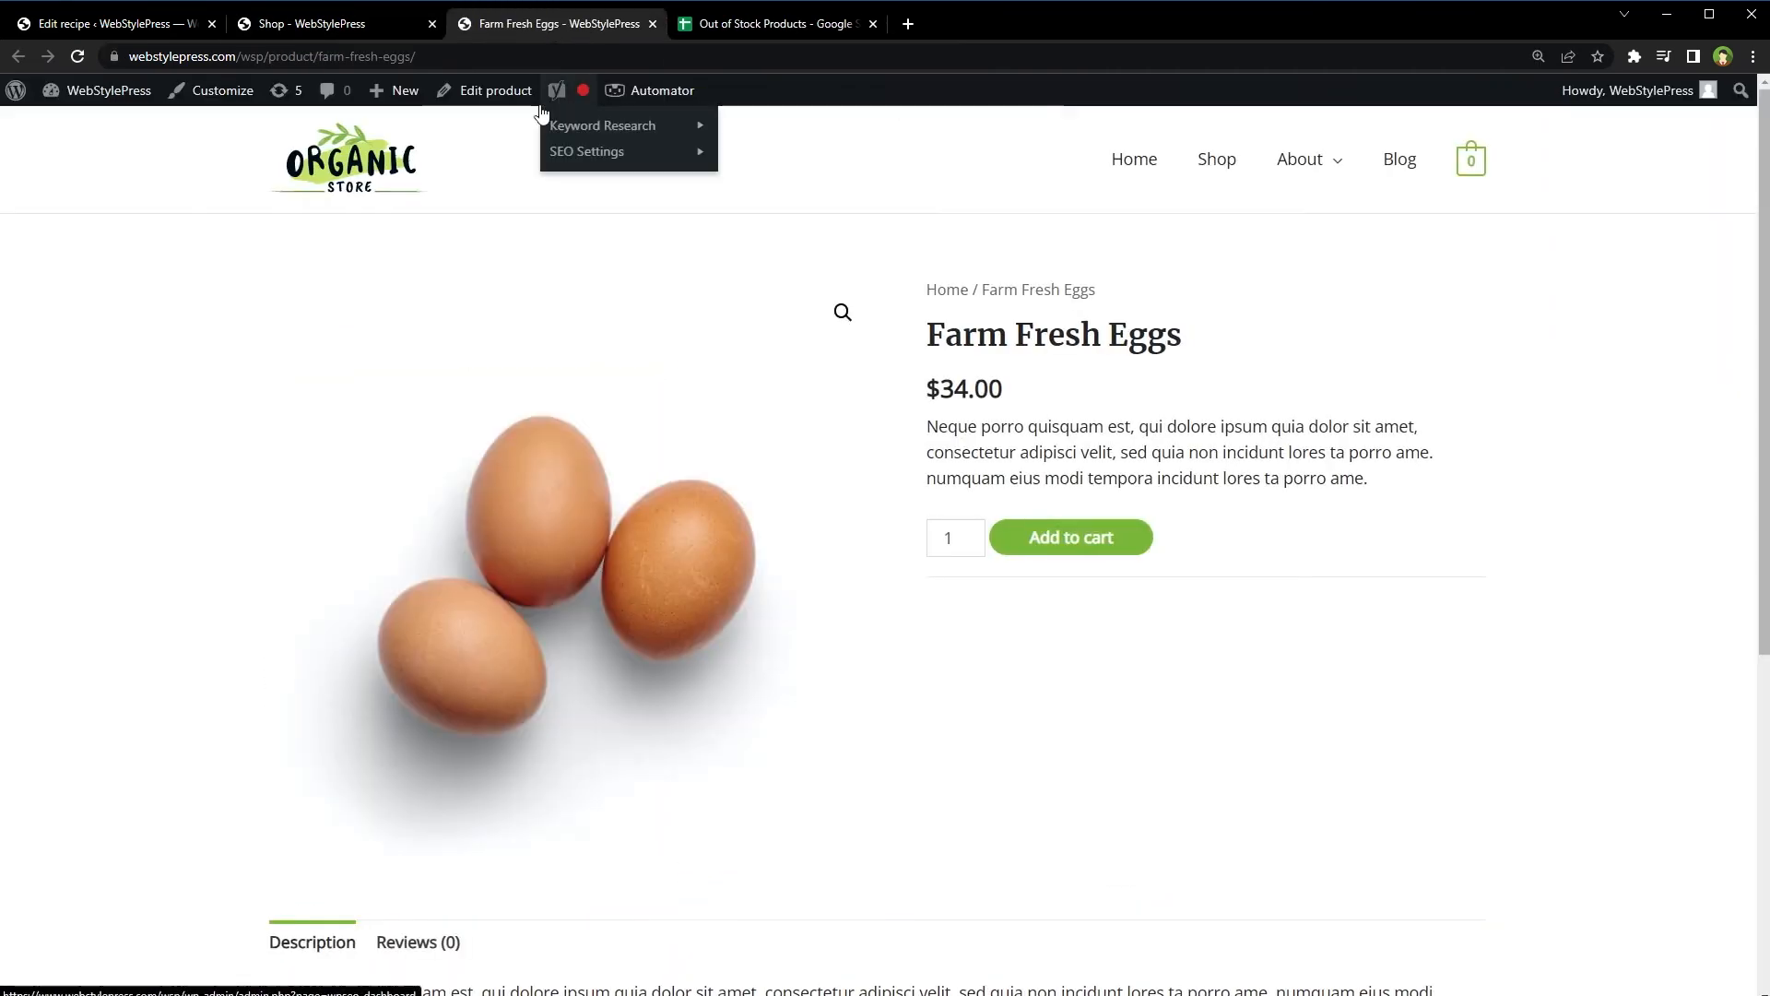
click(467, 103)
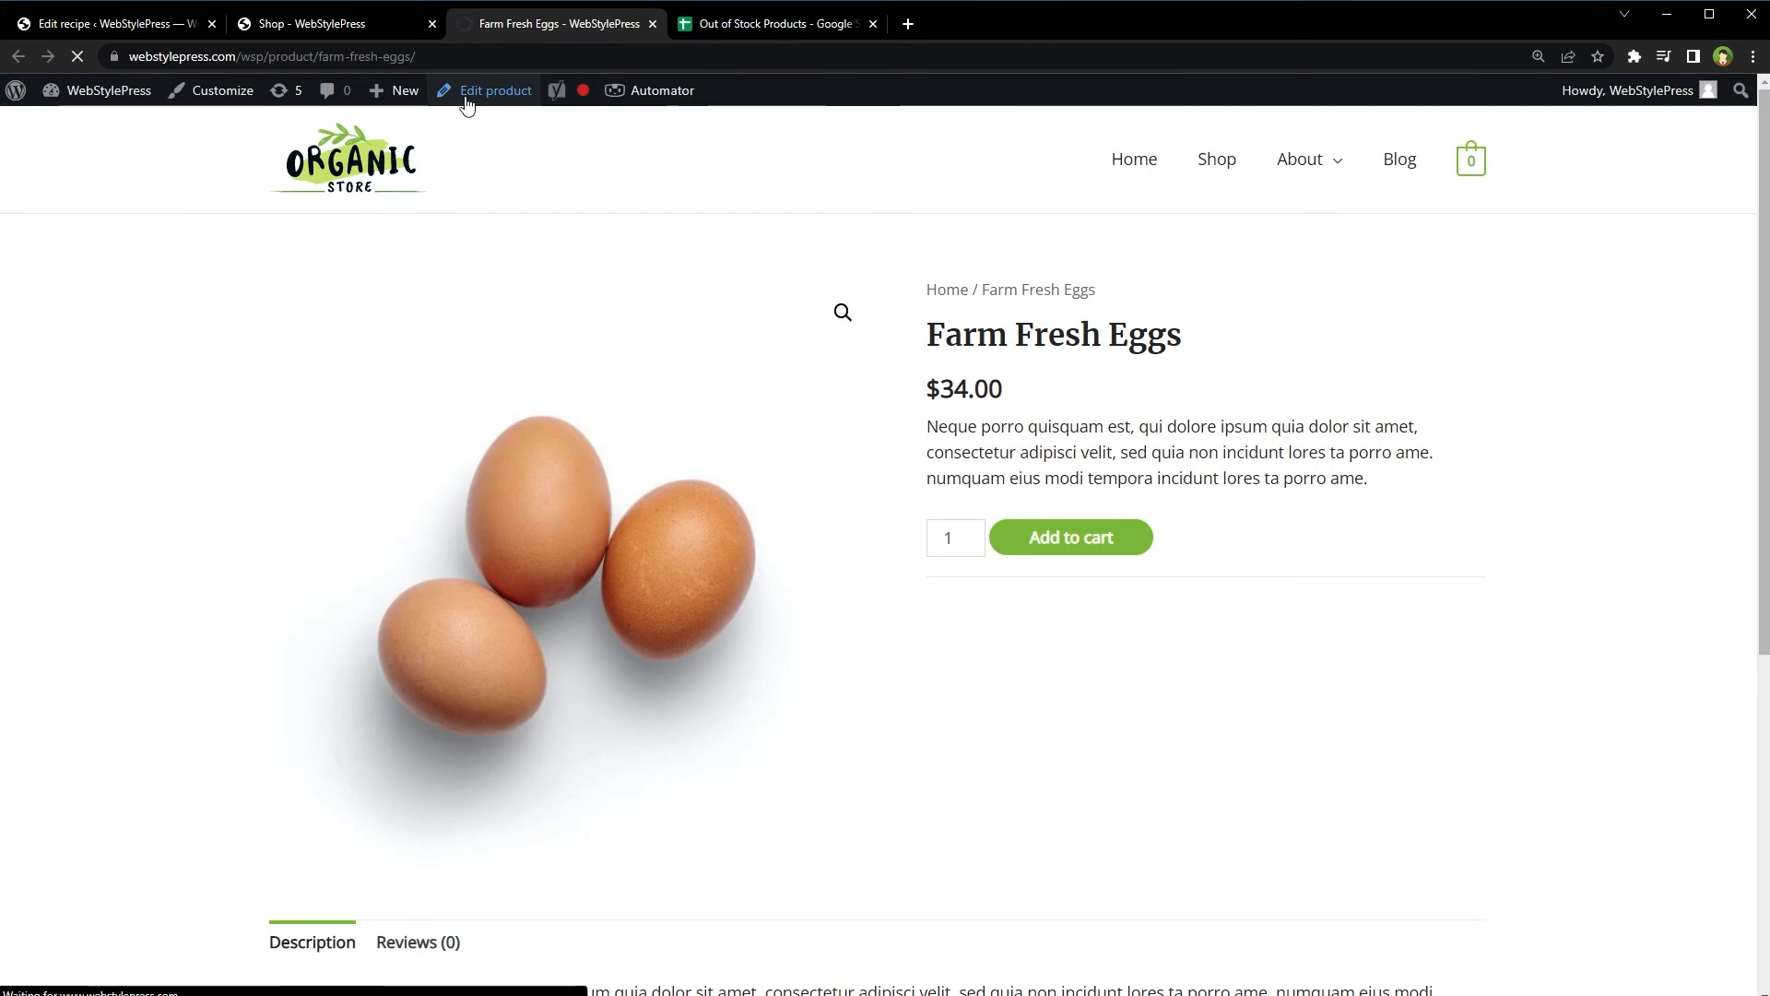
Set the Farm Fresh Eggs inventory stock status to Out of stock and update the product.
scroll(935, 329, down, 5)
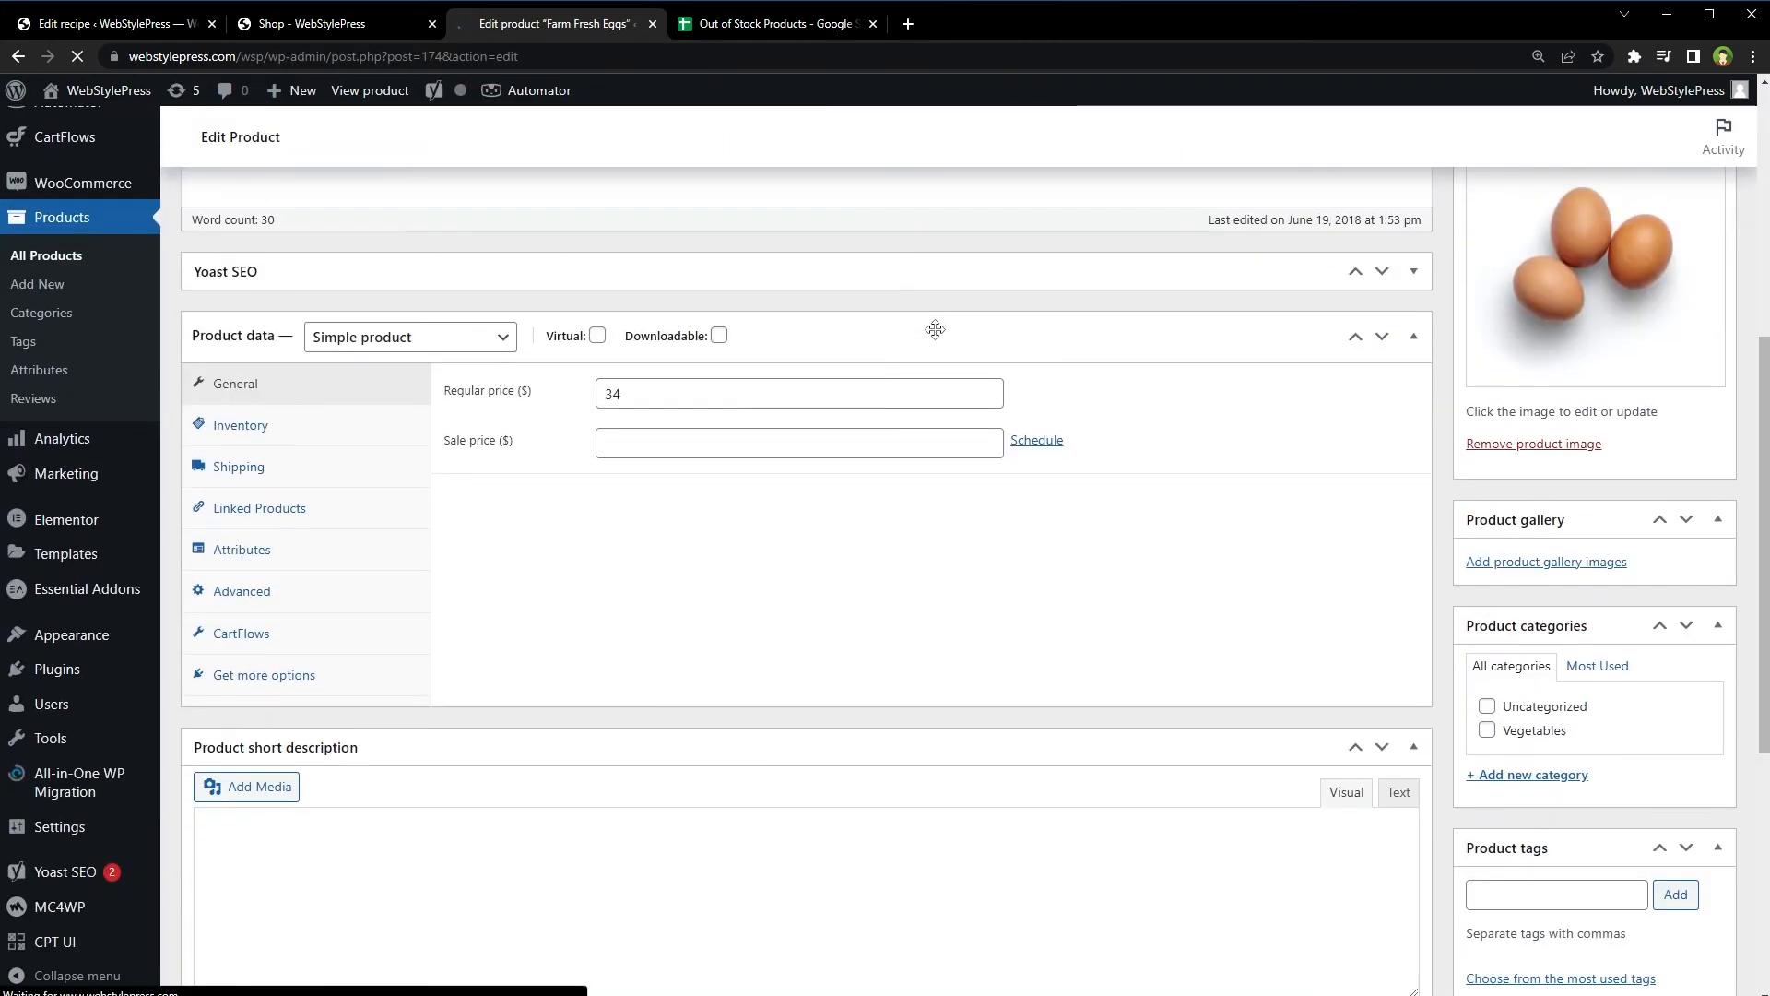
click(318, 426)
click(729, 488)
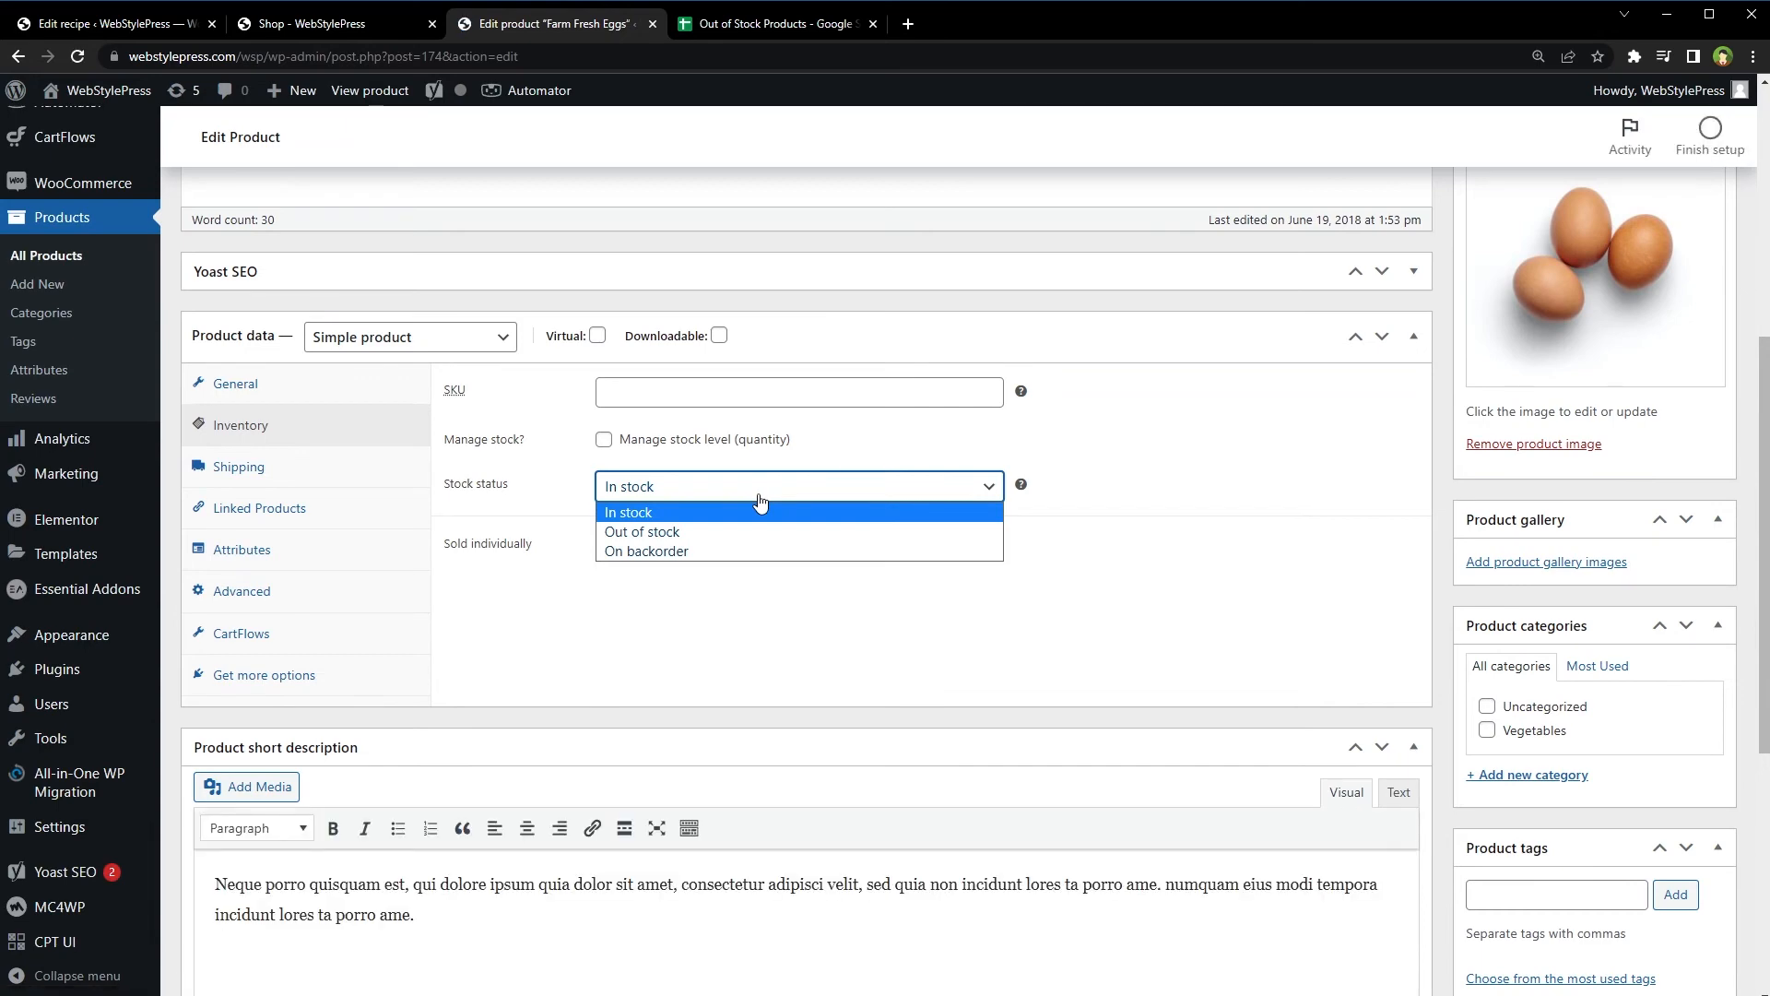
click(774, 530)
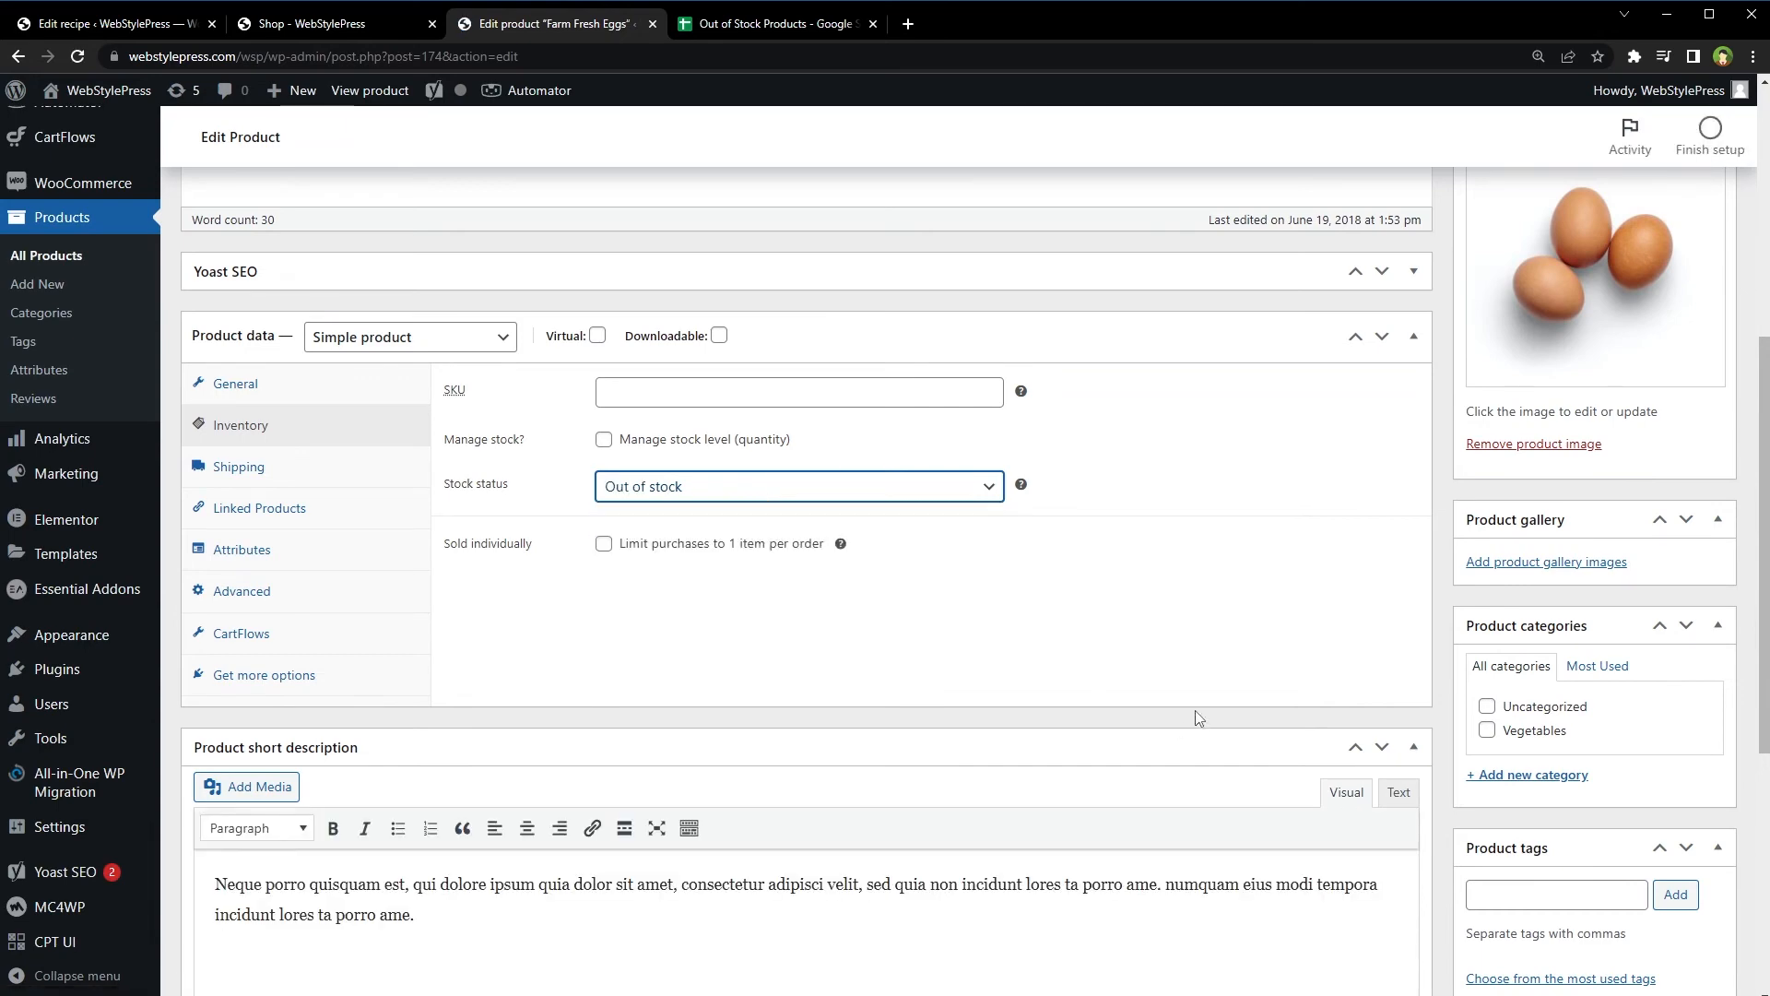
scroll(1212, 658, up, 6)
click(1691, 581)
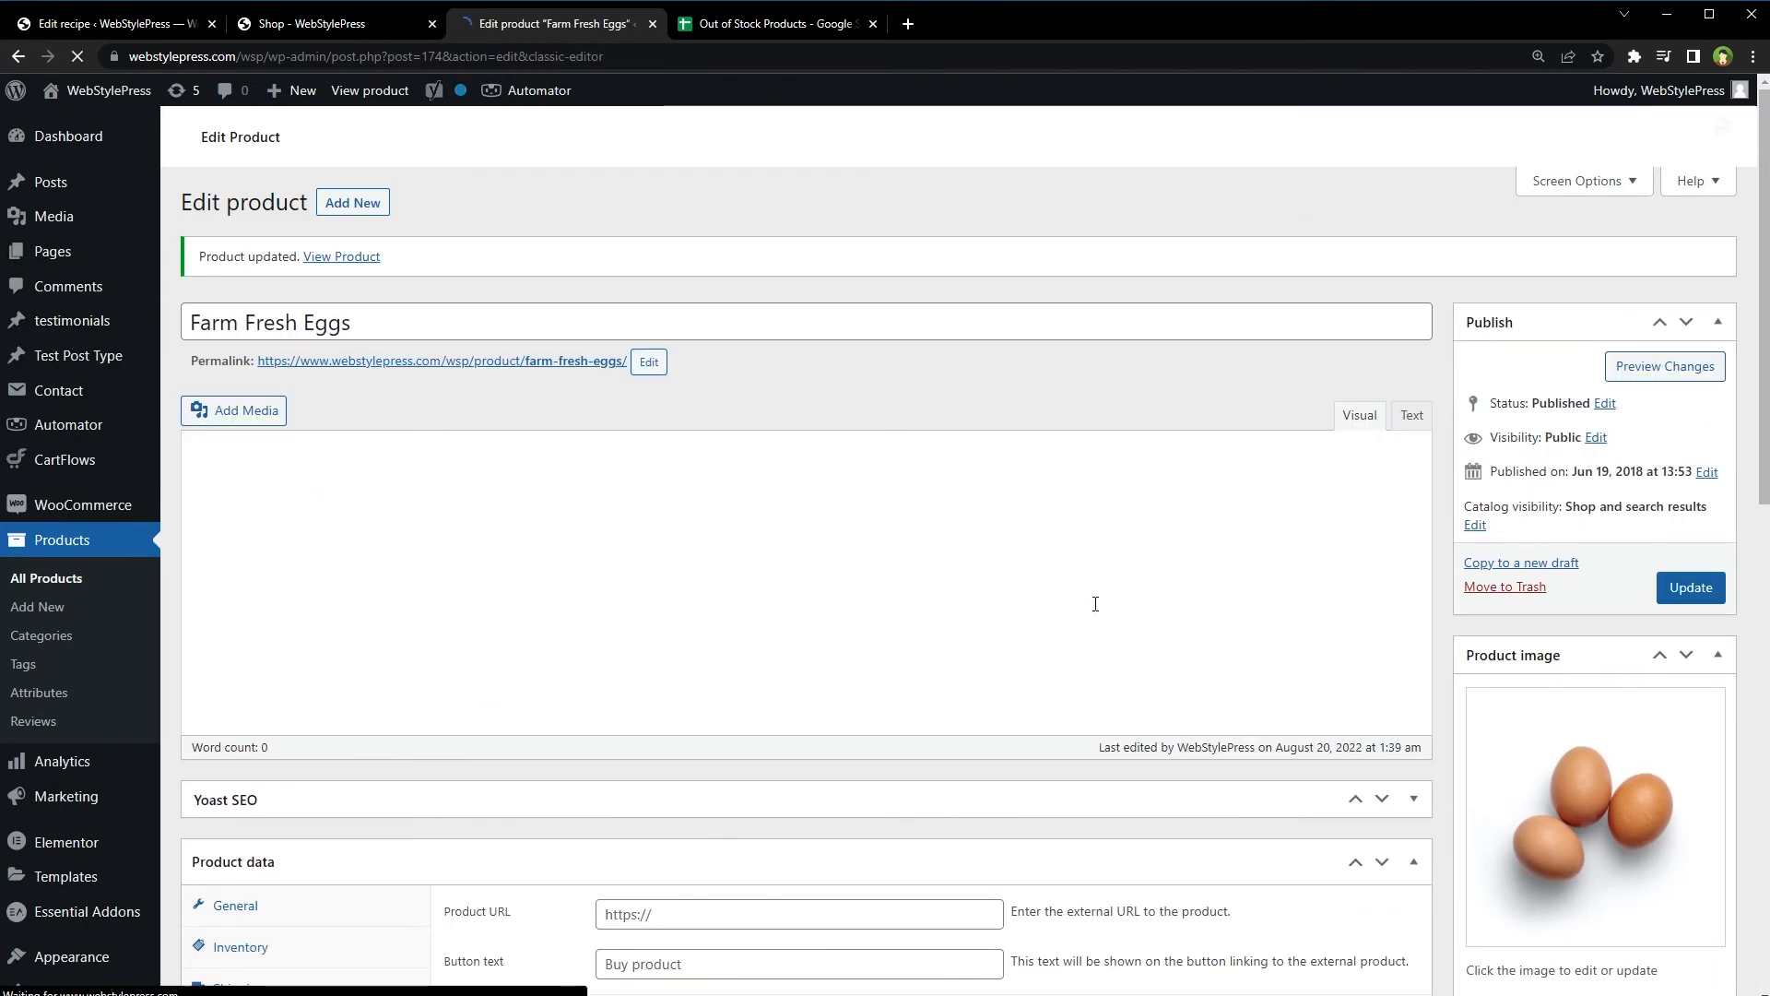
Switch to the "Out of Stock Products" spreadsheet and check row 2 for the Farm Fresh Eggs name and URL.
click(754, 28)
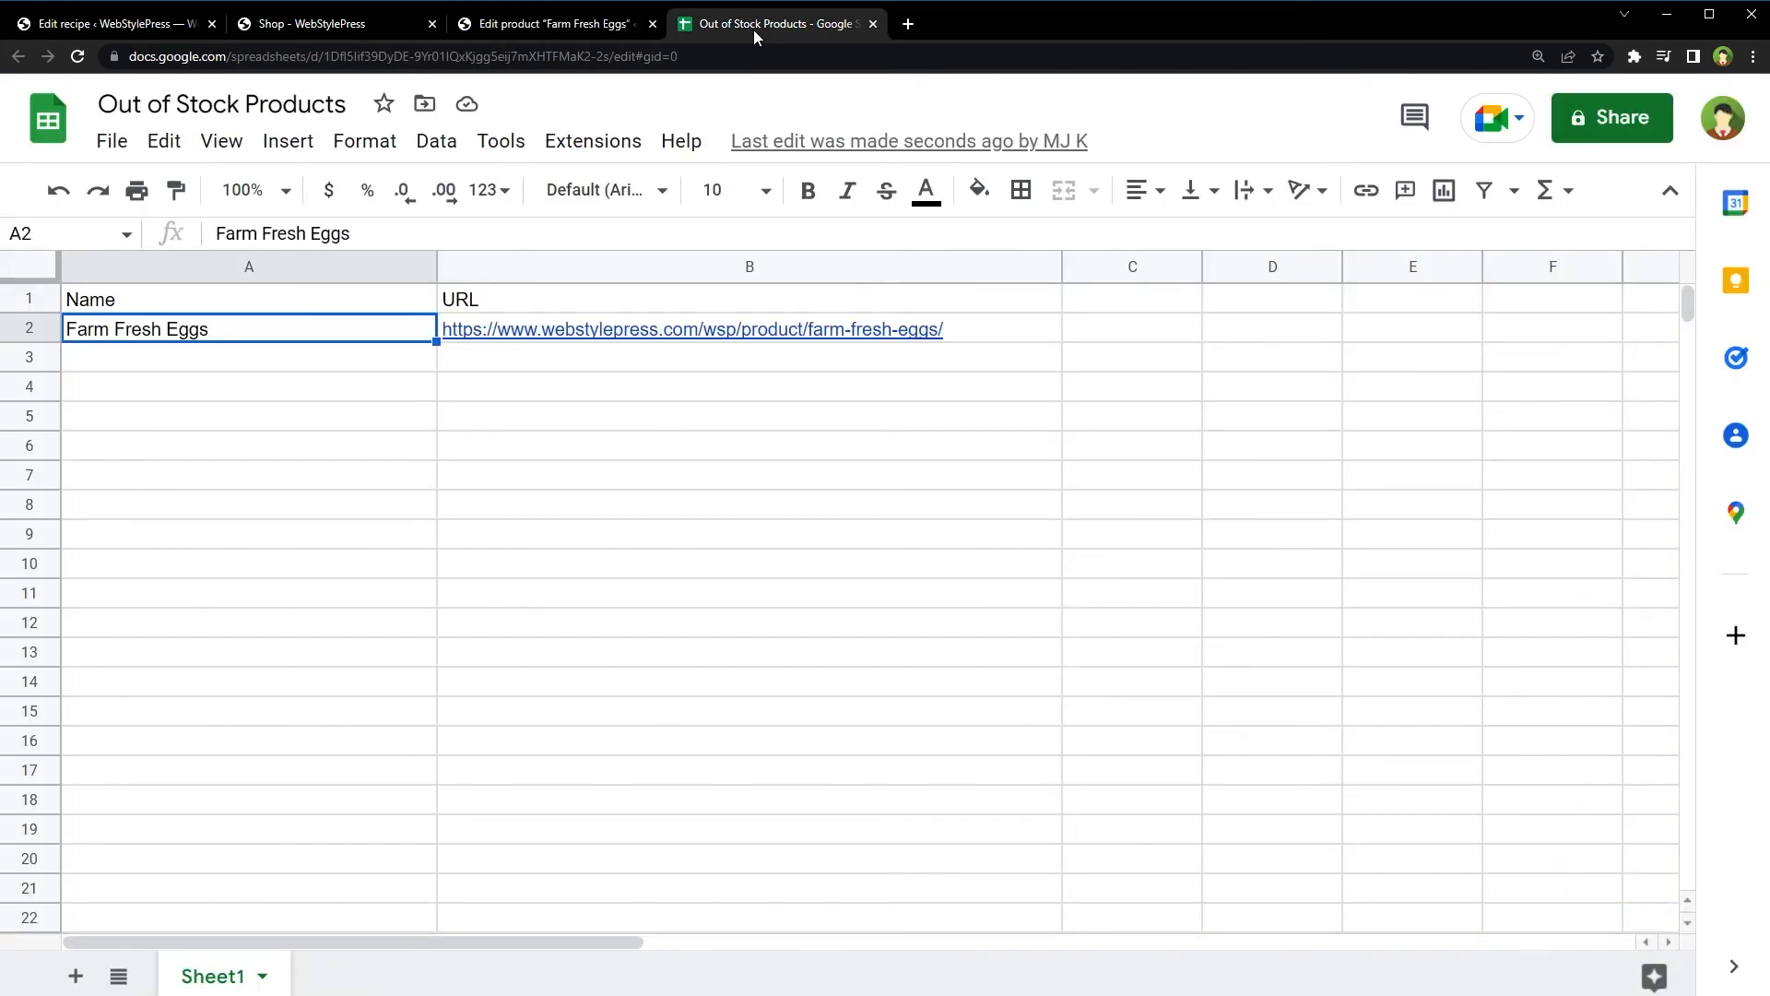
click(341, 417)
click(307, 329)
click(979, 330)
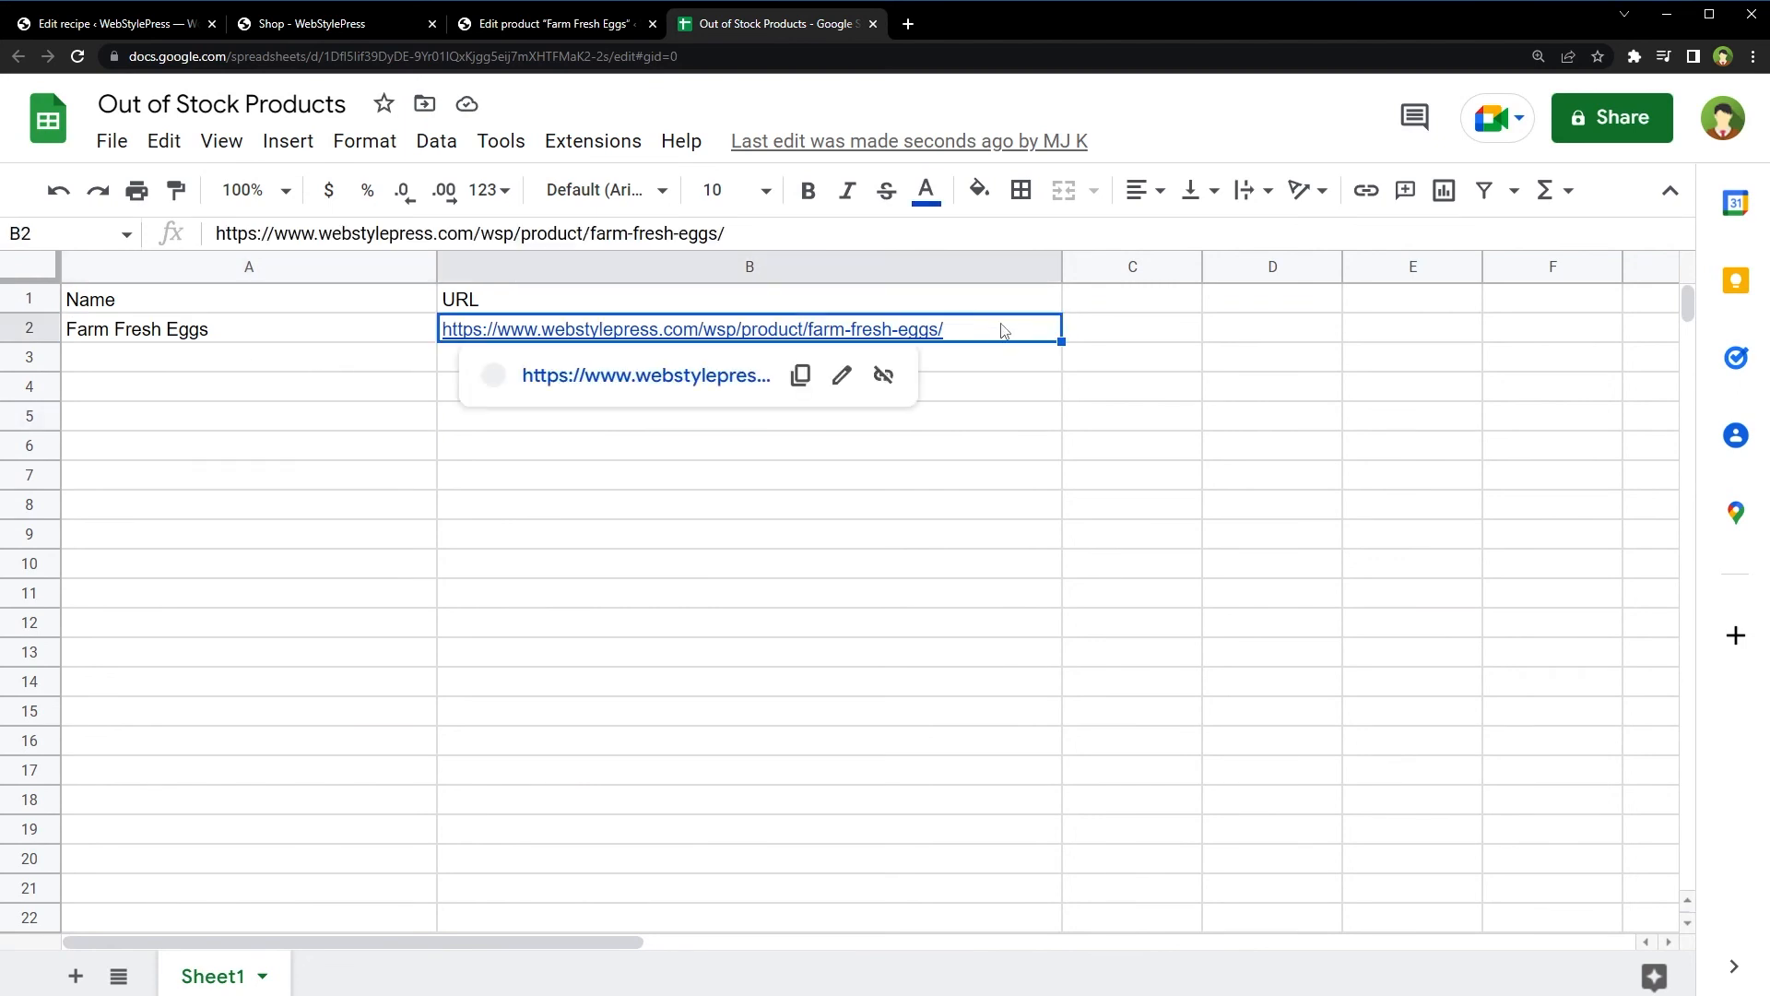
click(469, 447)
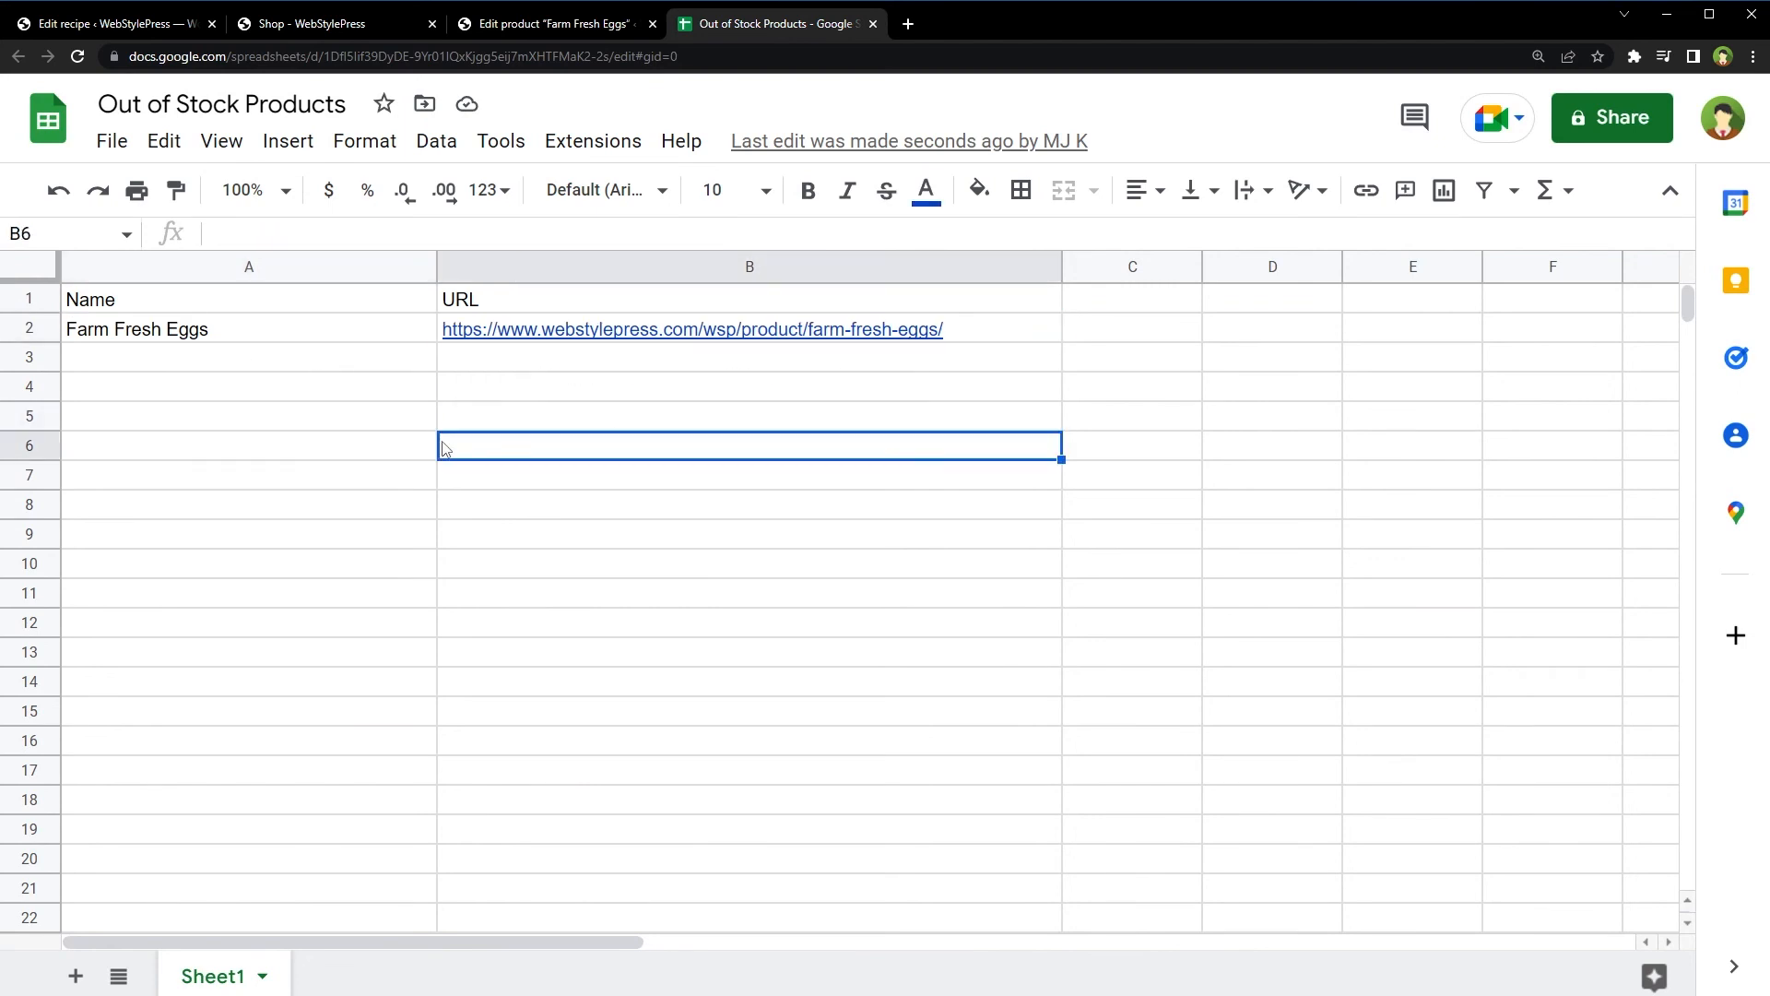
click(373, 362)
Return to the store's Shop page and open the Fresh Organic Honey product in a new tab for editing.
click(553, 23)
click(407, 22)
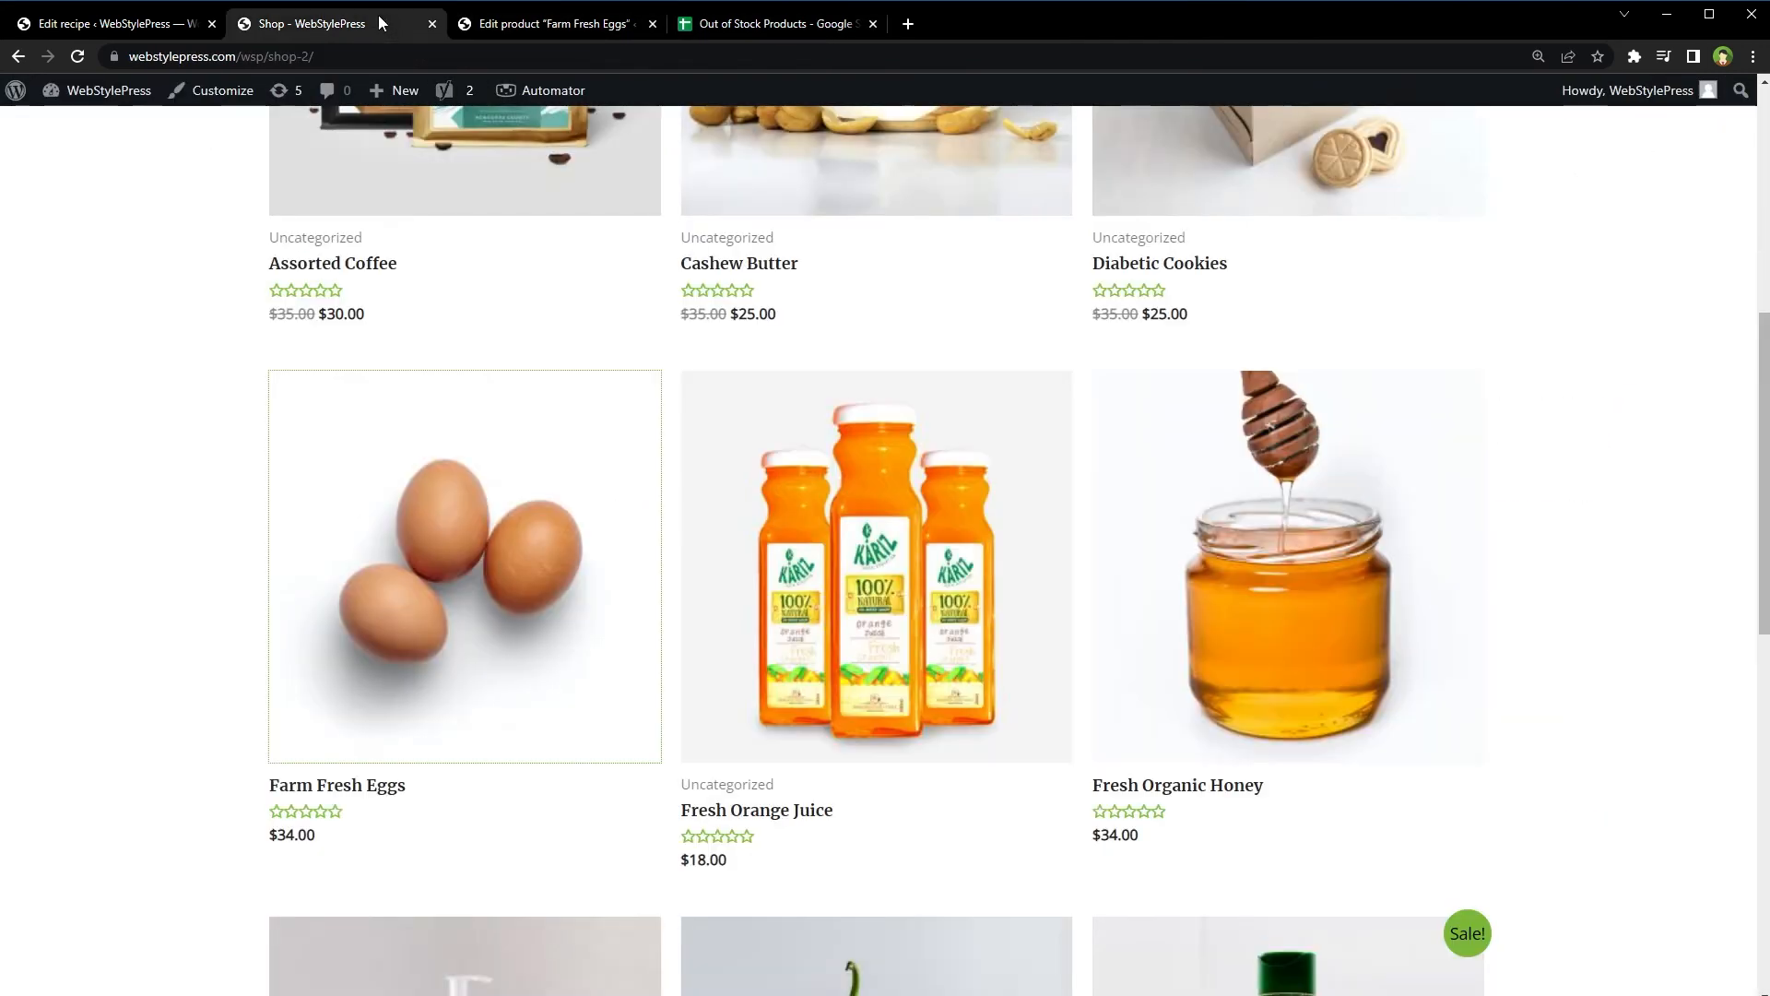
middle_click(1287, 516)
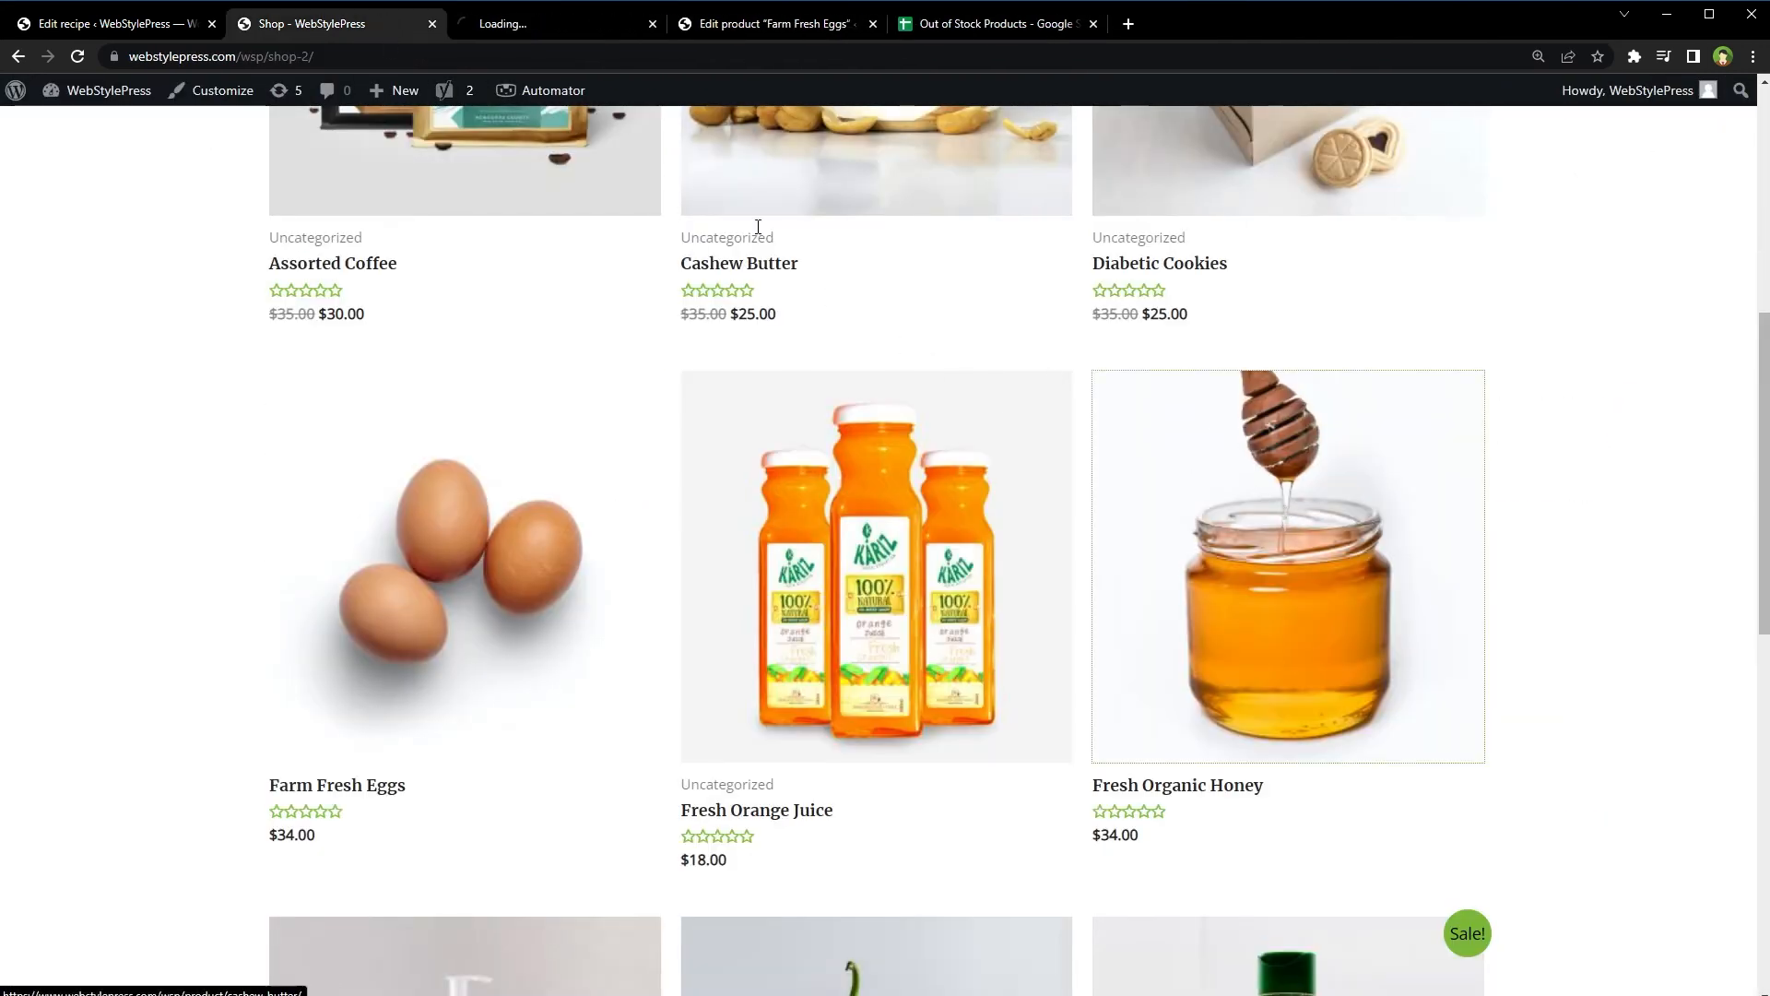
click(557, 26)
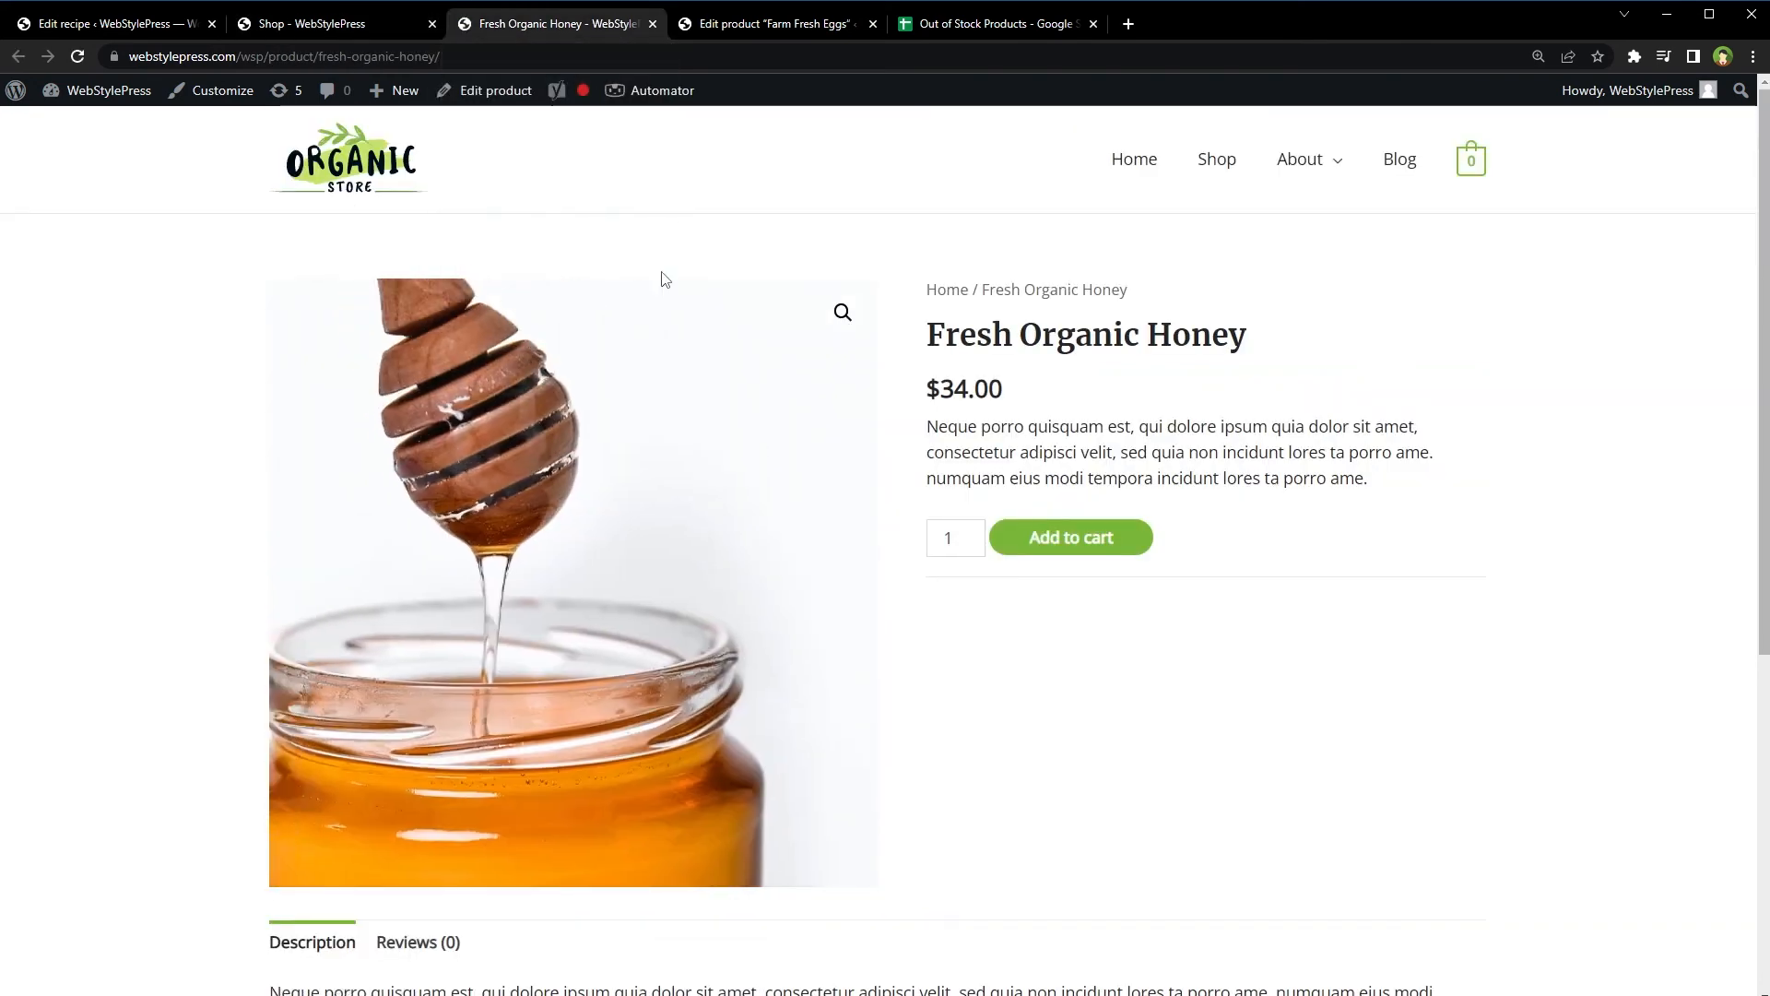
click(498, 99)
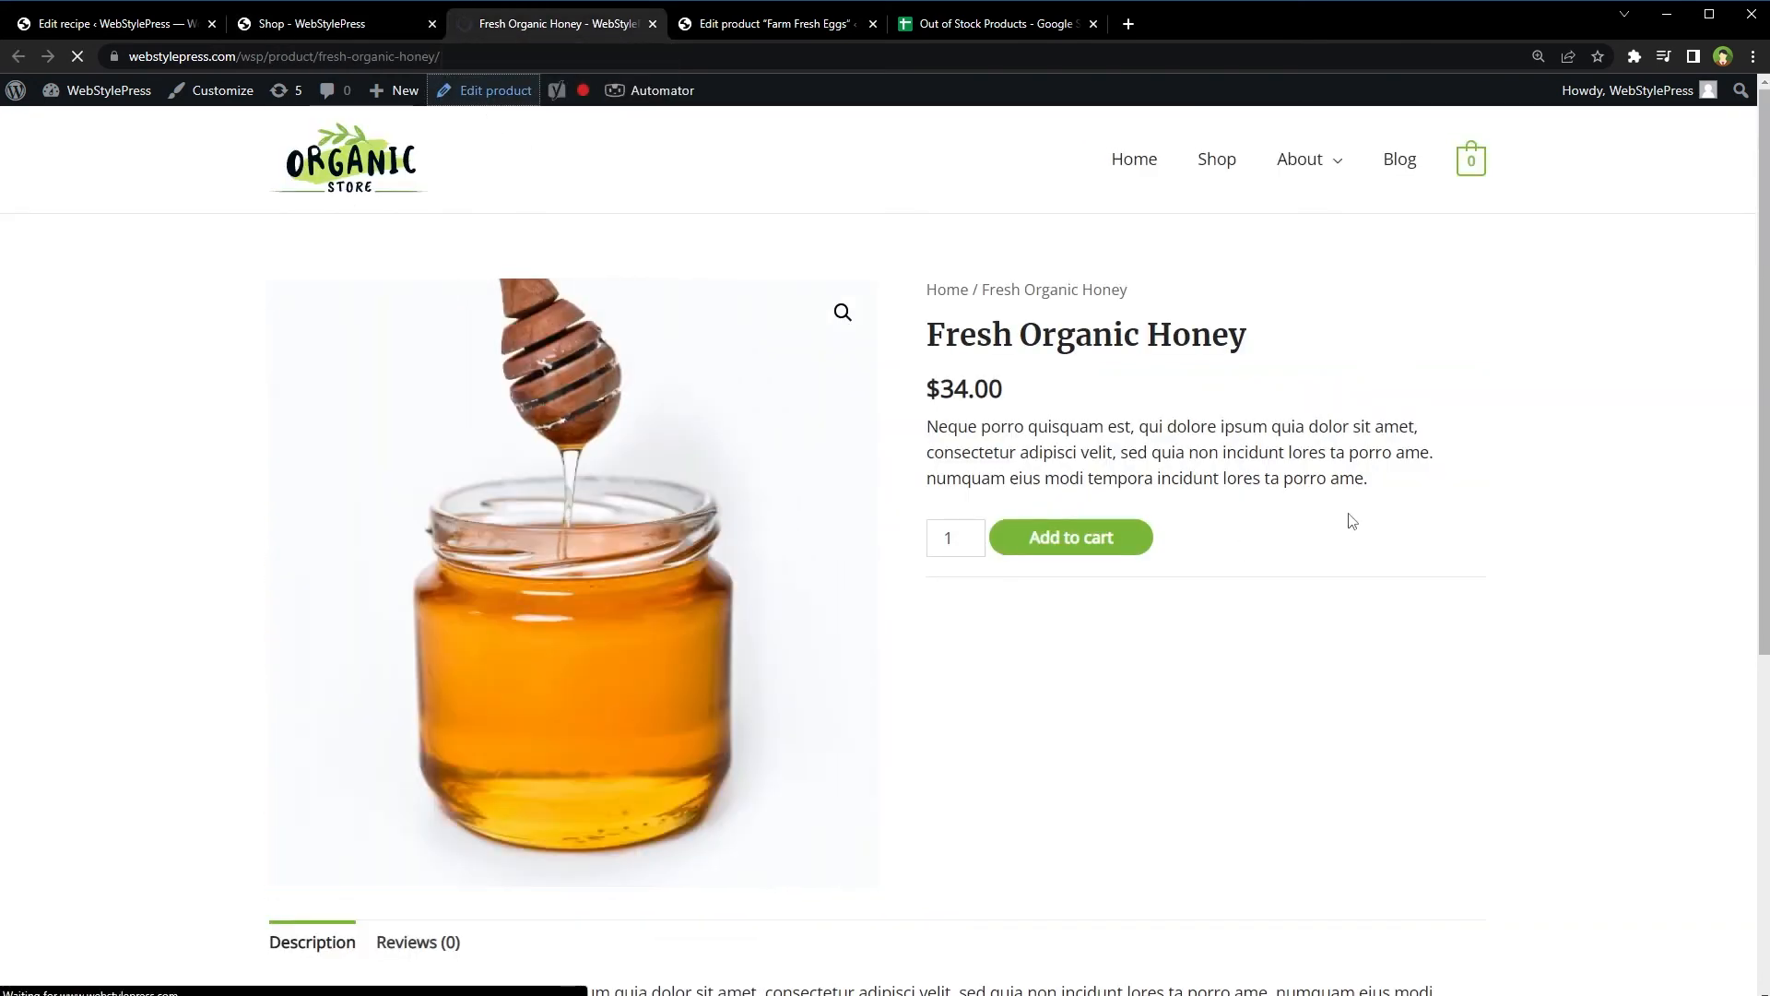
Set the Fresh Organic Honey inventory stock status to Out of stock and update the product.
scroll(842, 365, down, 5)
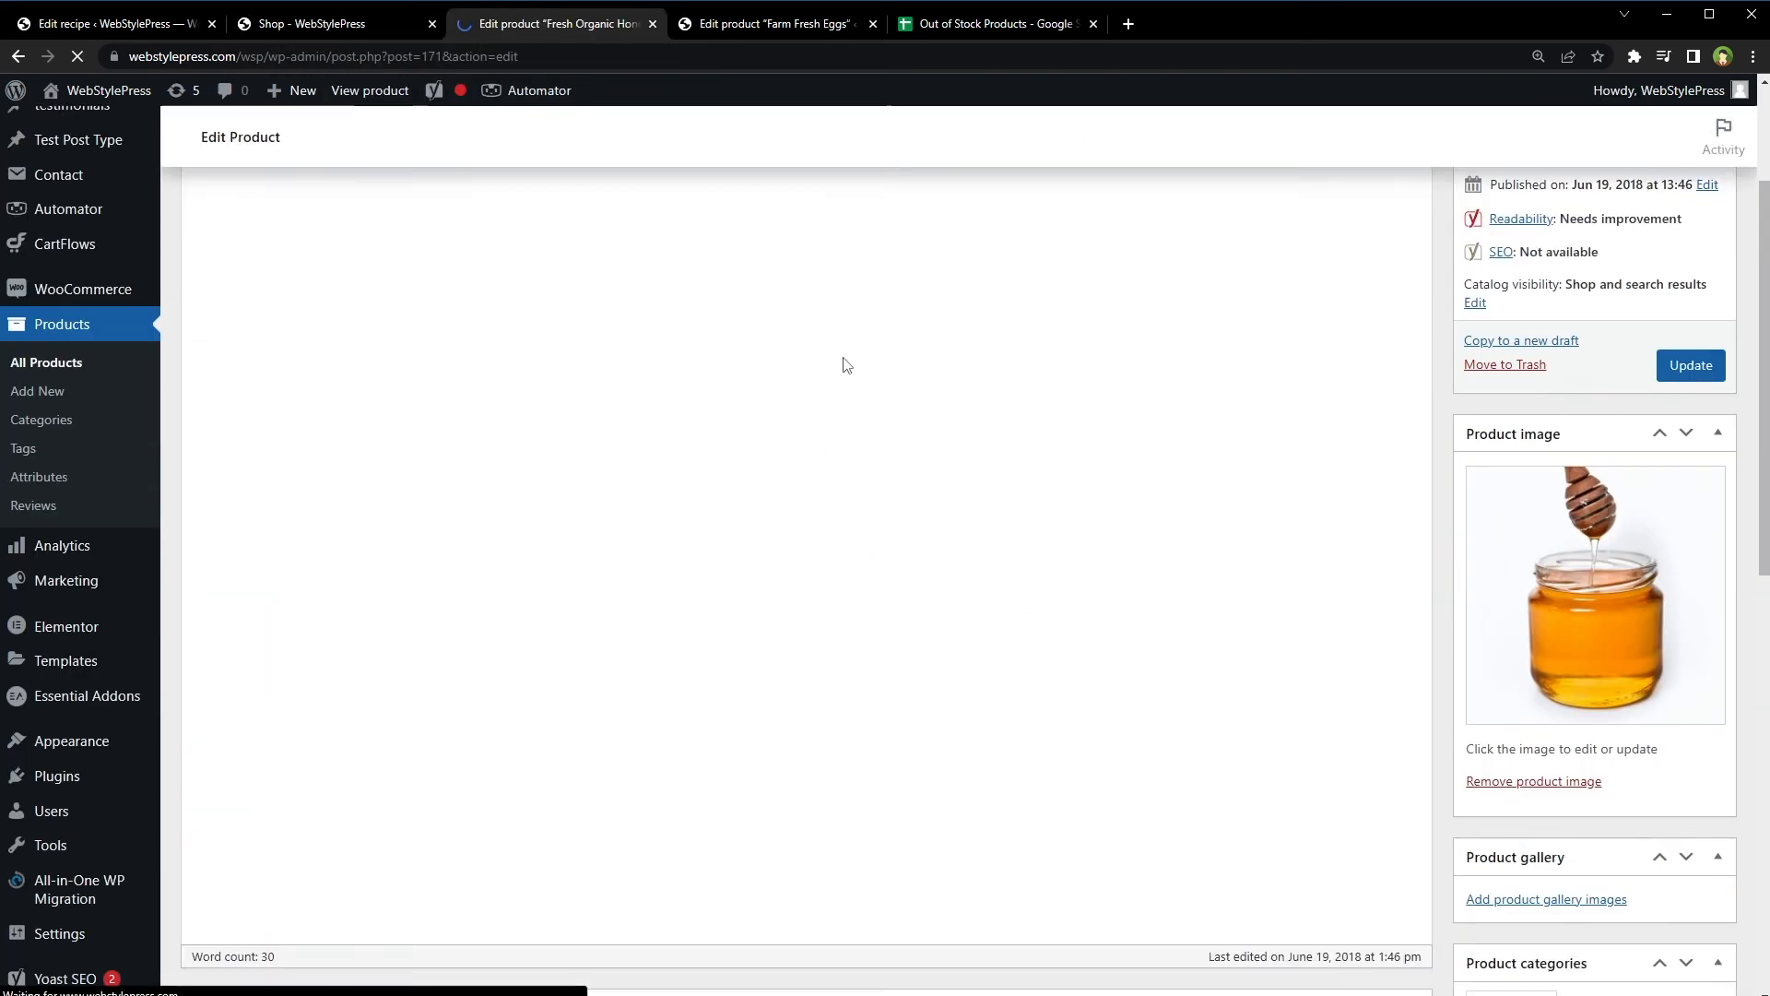
click(239, 424)
click(738, 486)
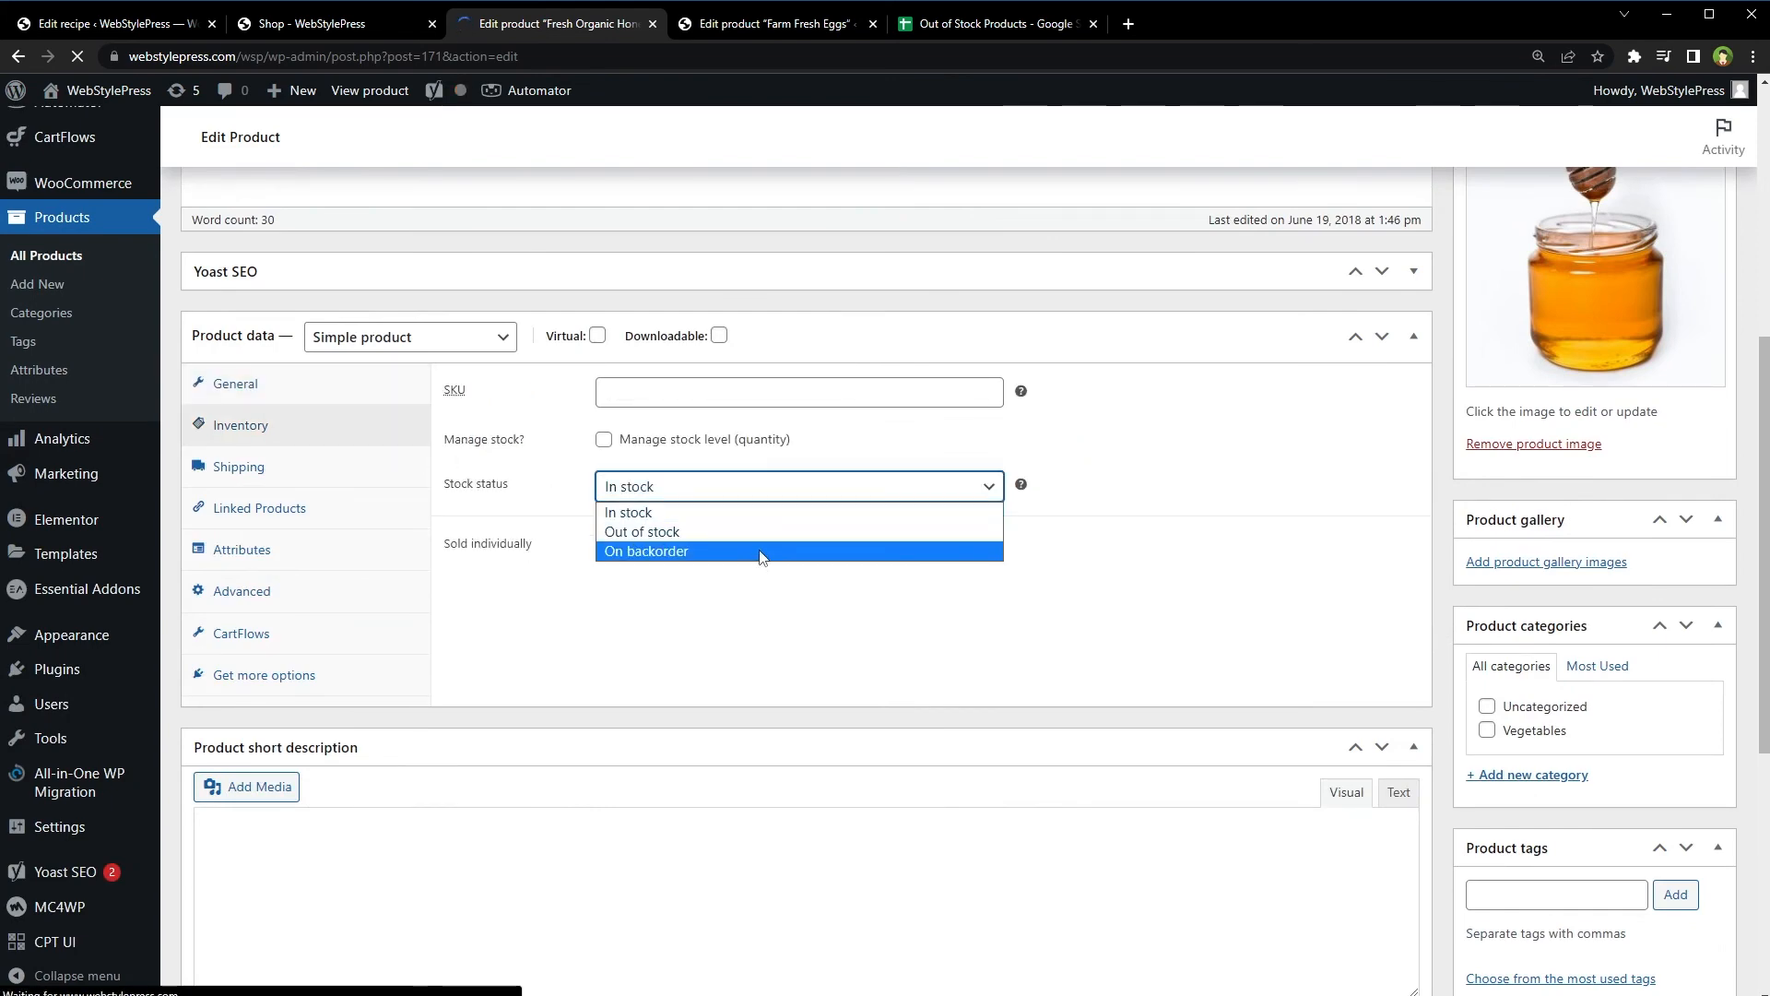
click(764, 533)
scroll(1282, 608, up, 5)
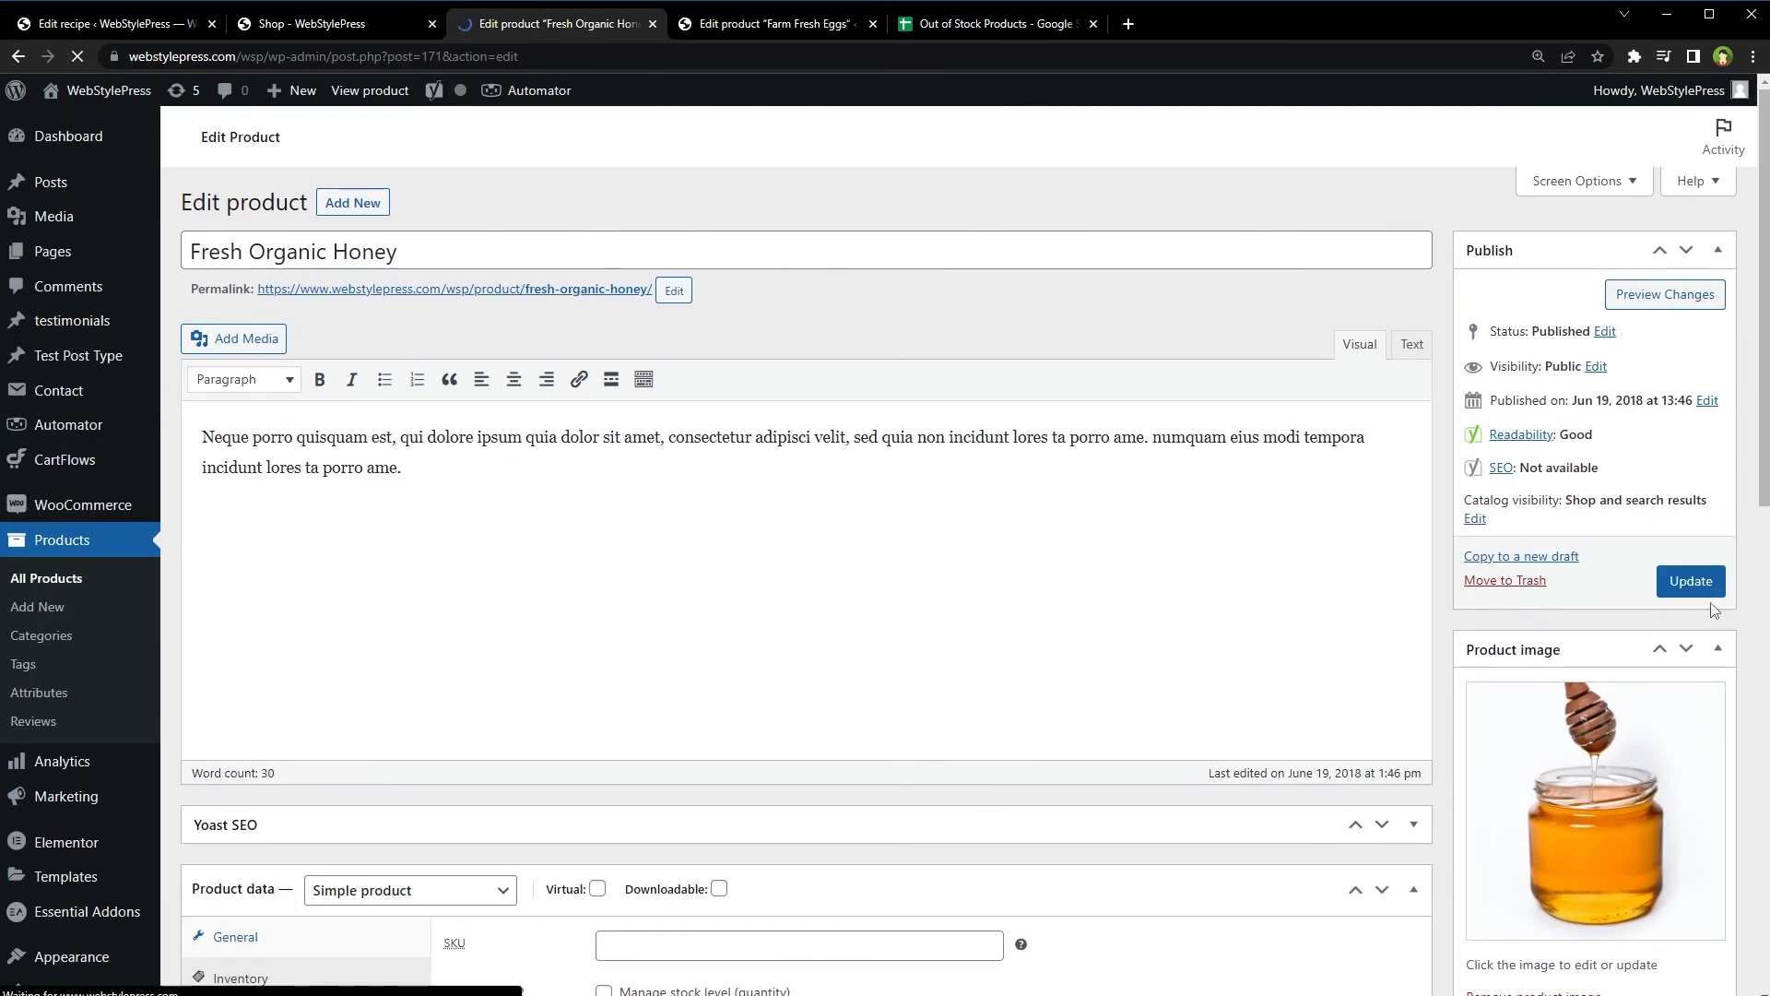
click(1697, 582)
Switch to the "Out of Stock Products" spreadsheet and check row 3 for the Fresh Organic Honey entry.
click(955, 31)
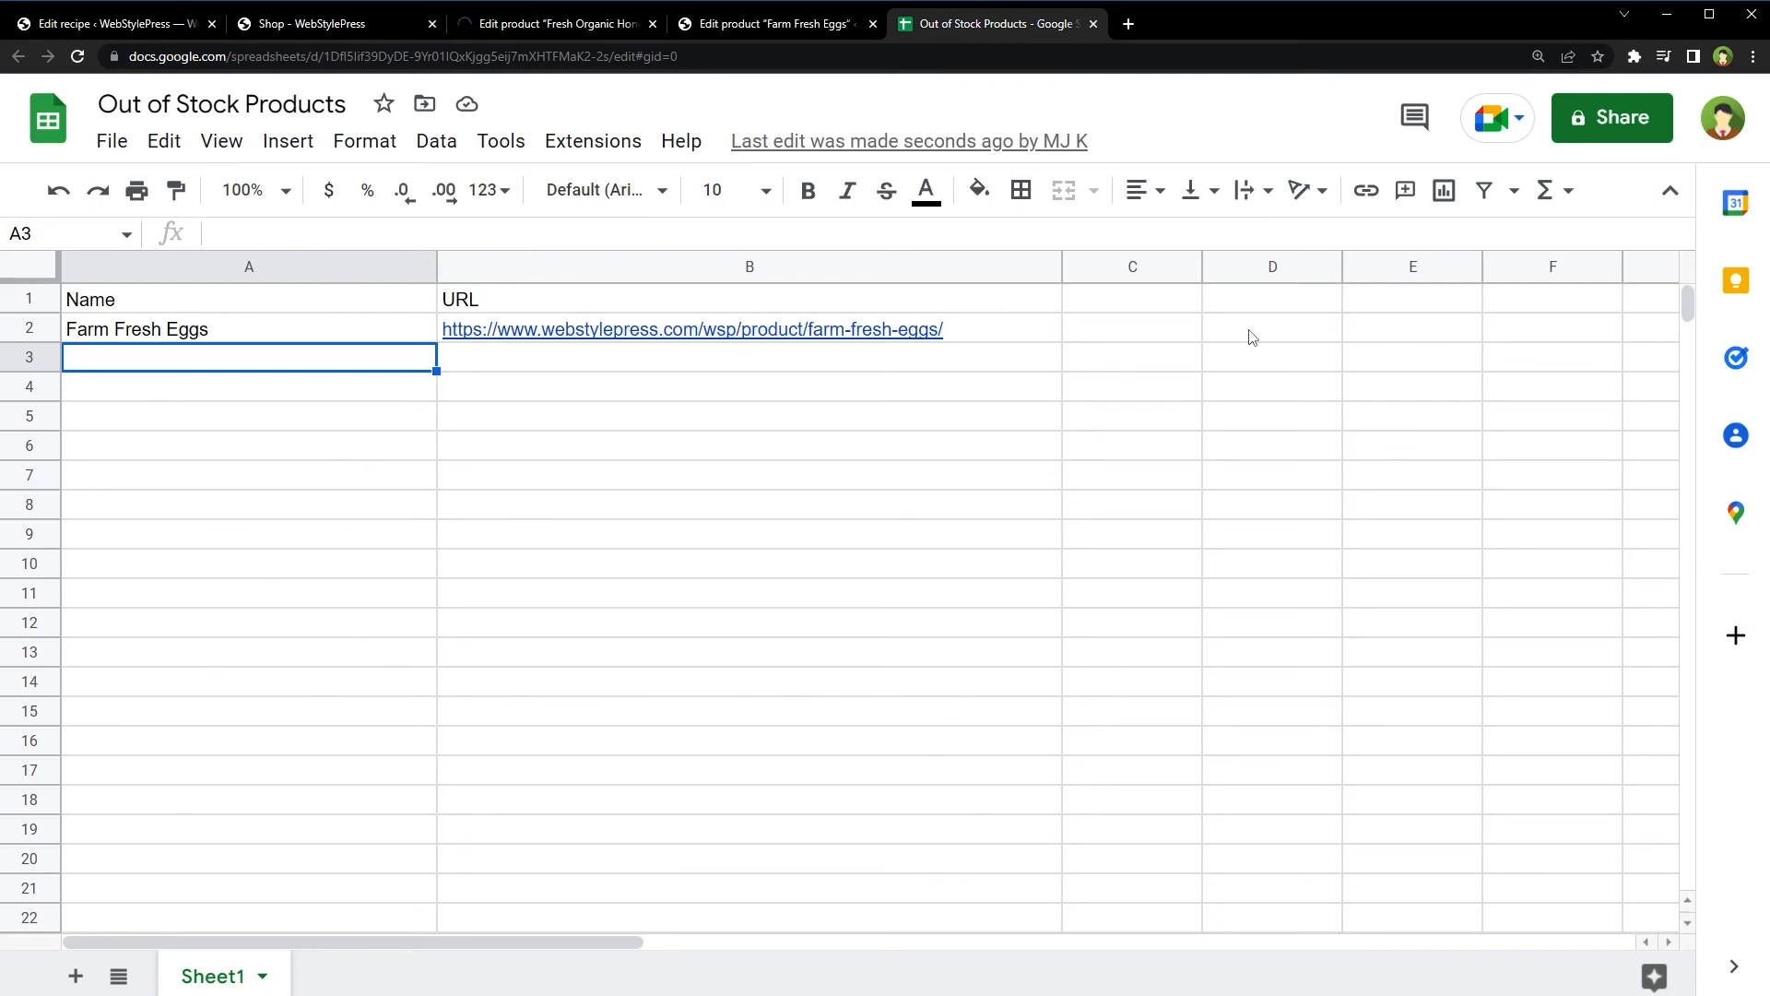